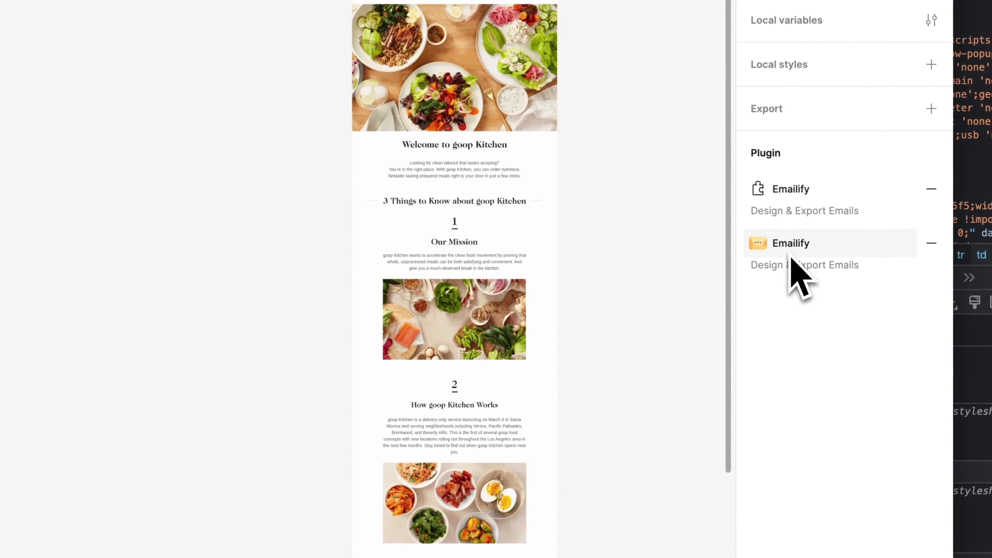
# Create a new Emailify email named 'Test' and drag in a centred logo block
pyautogui.click(727, 271)
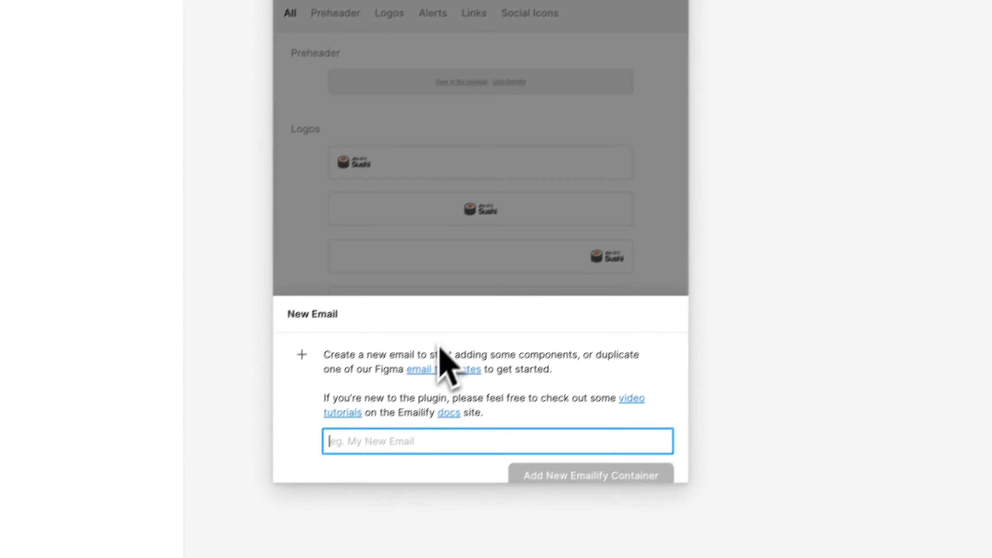
pyautogui.write('EmailifyTest')
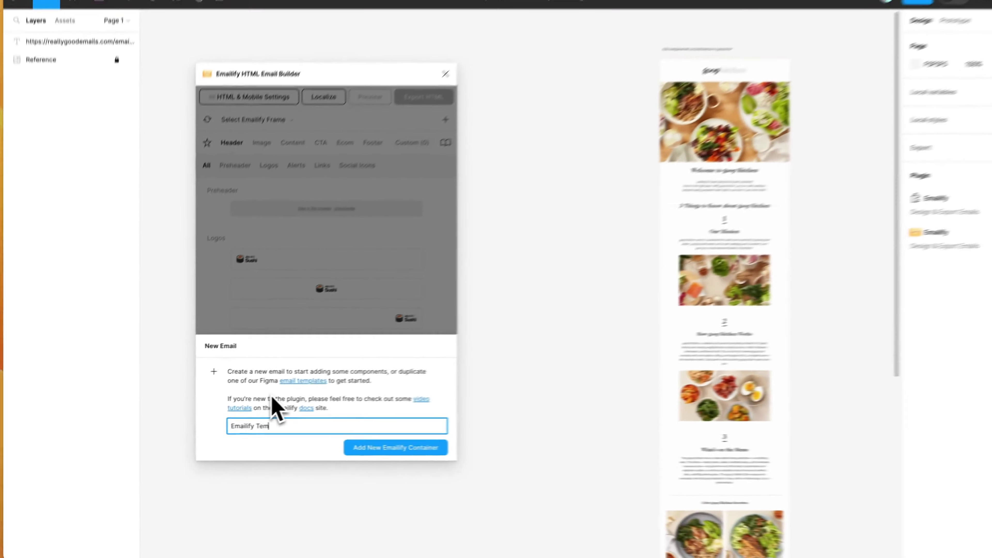
pyautogui.press('Return')
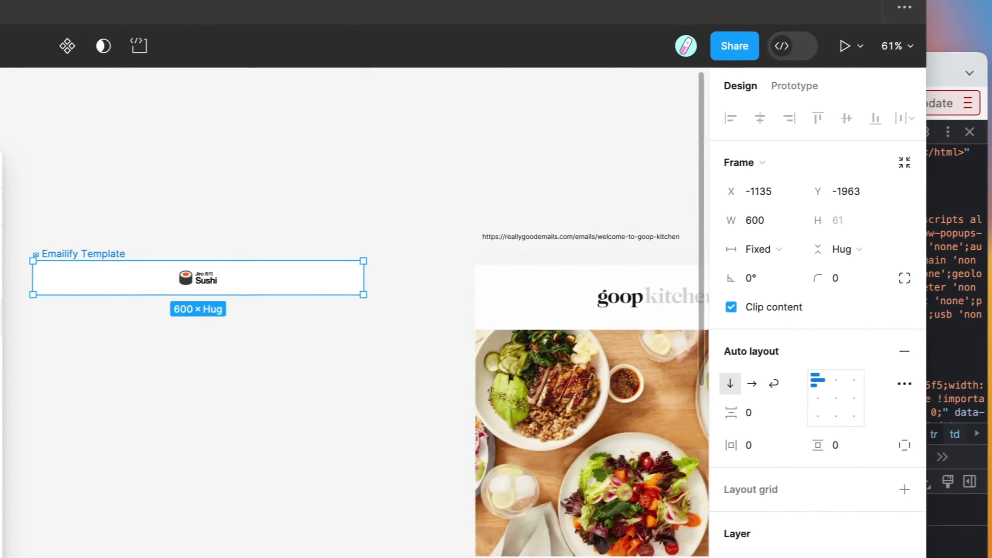
pyautogui.moveTo(698, 308)
pyautogui.mouseDown()
pyautogui.moveTo(358, 291)
pyautogui.moveTo(365, 282)
pyautogui.mouseUp()
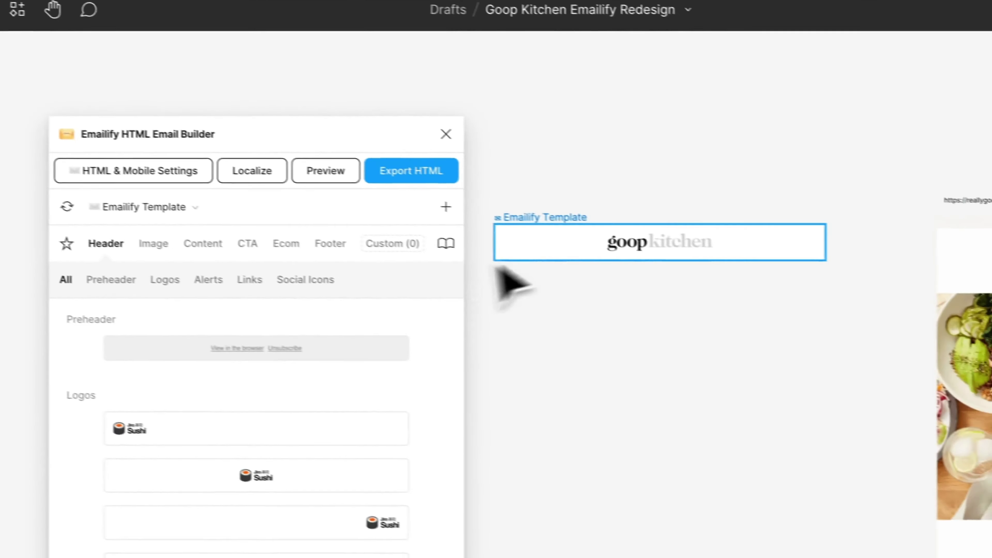
# Set the logo row's vertical padding to 26
pyautogui.click(799, 305)
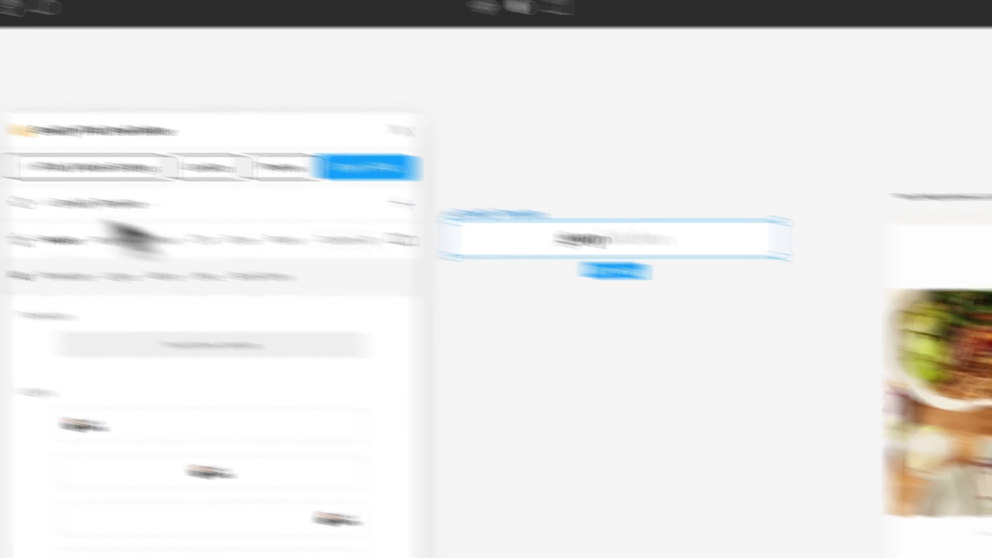
pyautogui.click(122, 172)
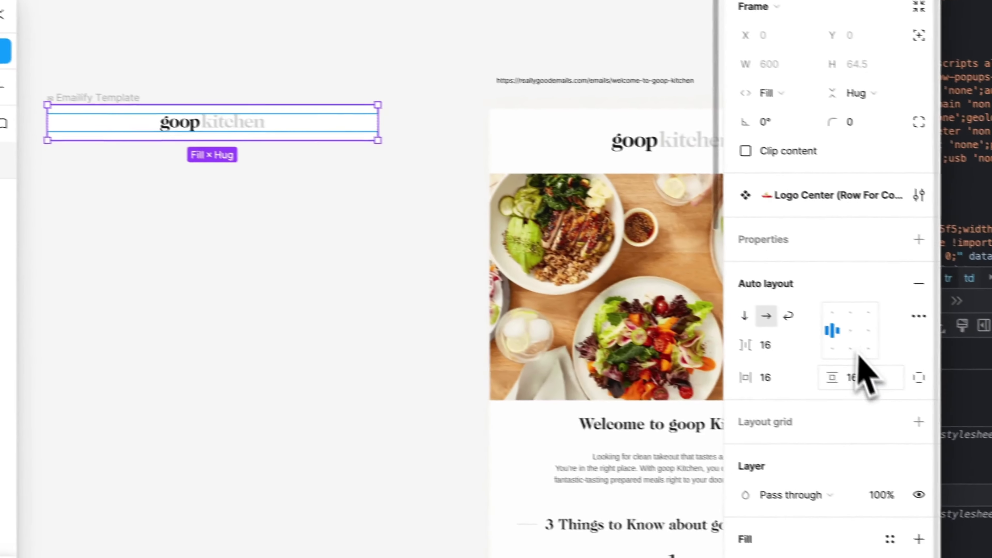
pyautogui.click(861, 376)
pyautogui.write('26')
pyautogui.press('Return')
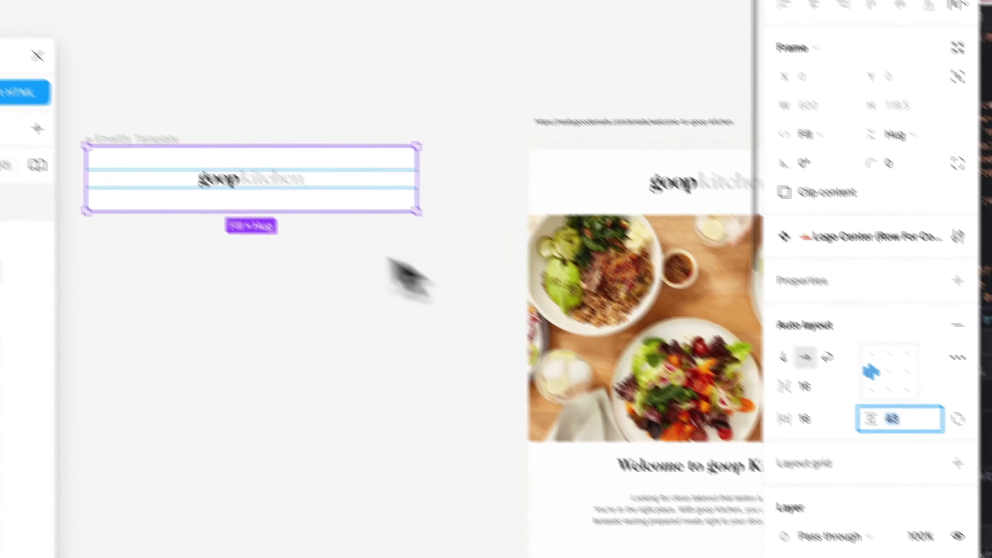
# Set the logo width to 200, then reselect the logo row to adjust its vertical padding
pyautogui.click(332, 243)
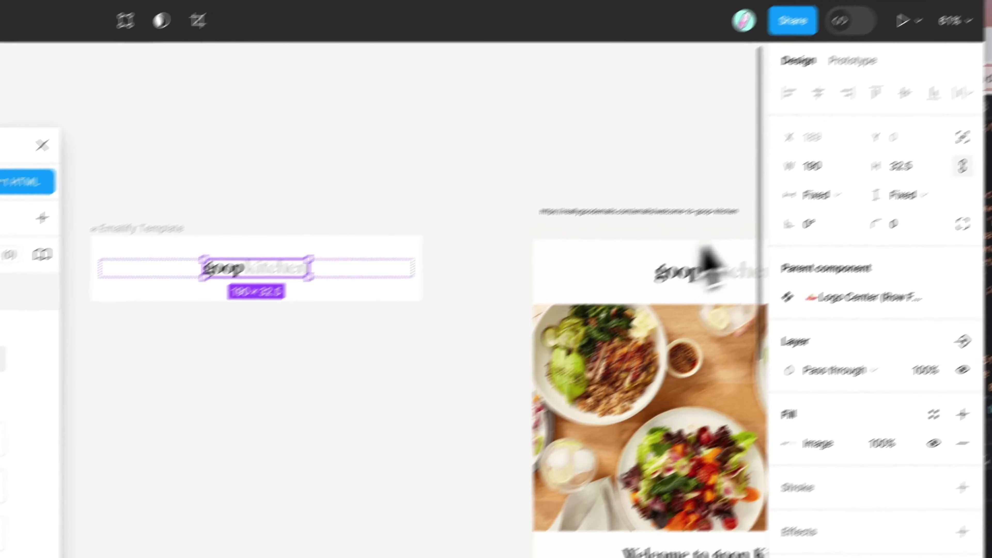
pyautogui.click(744, 206)
pyautogui.write('200')
pyautogui.press('Return')
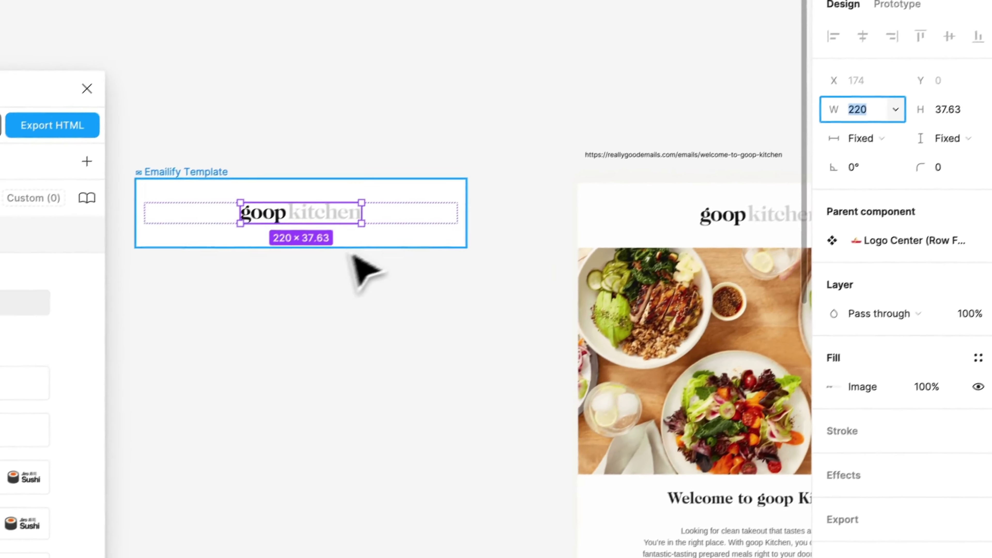
pyautogui.click(242, 340)
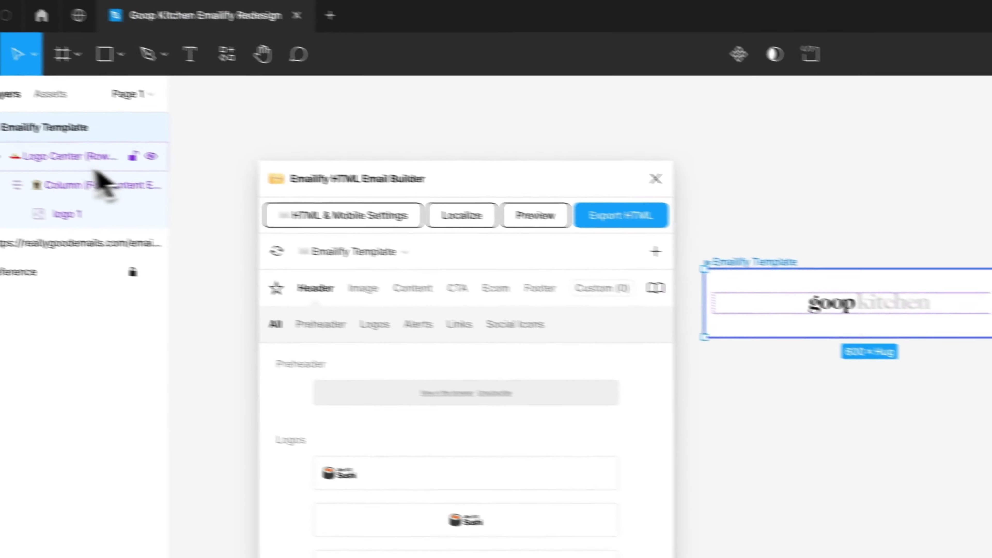
pyautogui.click(99, 177)
pyautogui.click(843, 301)
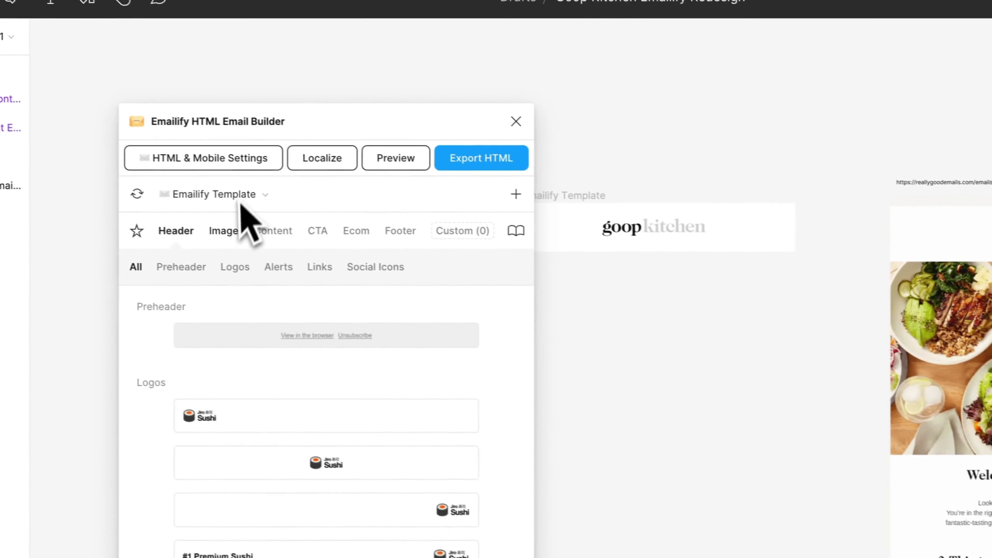
# Insert a hero image block and fill it with the reference food photo at 600 wide
pyautogui.click(250, 239)
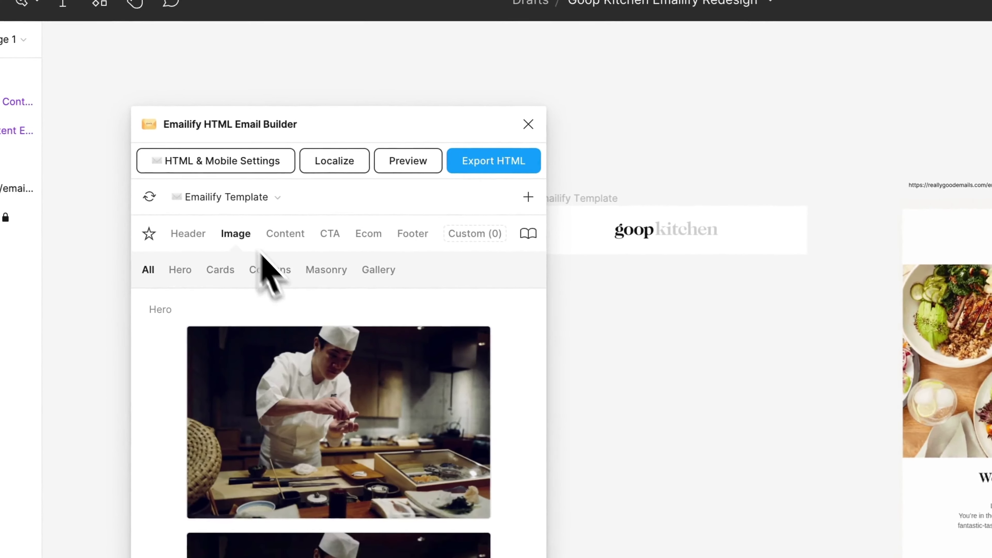
pyautogui.click(315, 350)
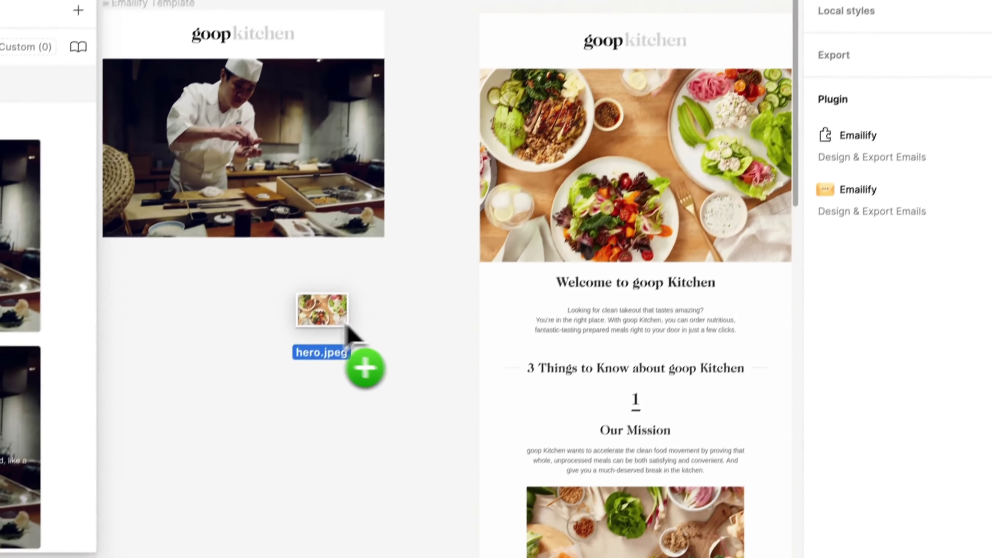
pyautogui.moveTo(313, 453); pyautogui.dragTo(328, 289)
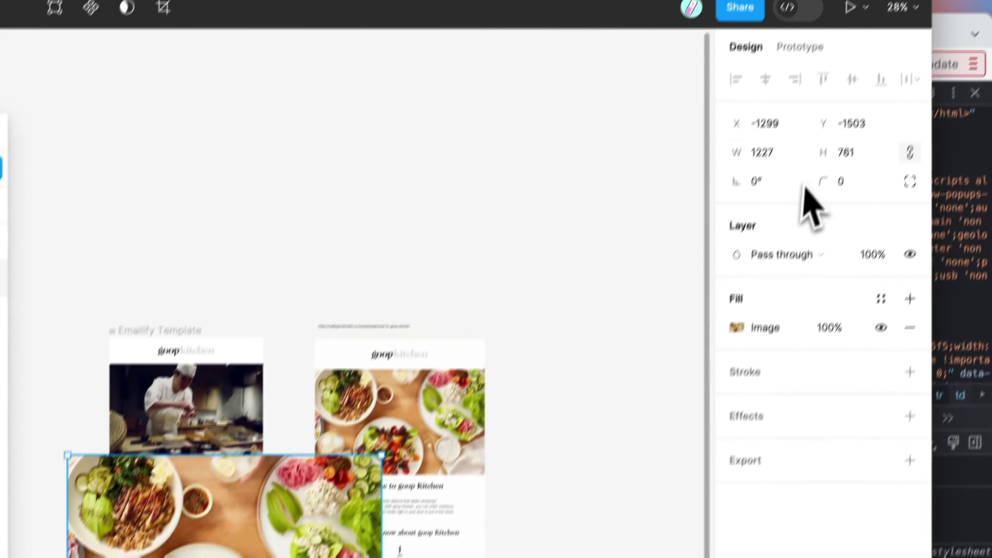
pyautogui.click(746, 191)
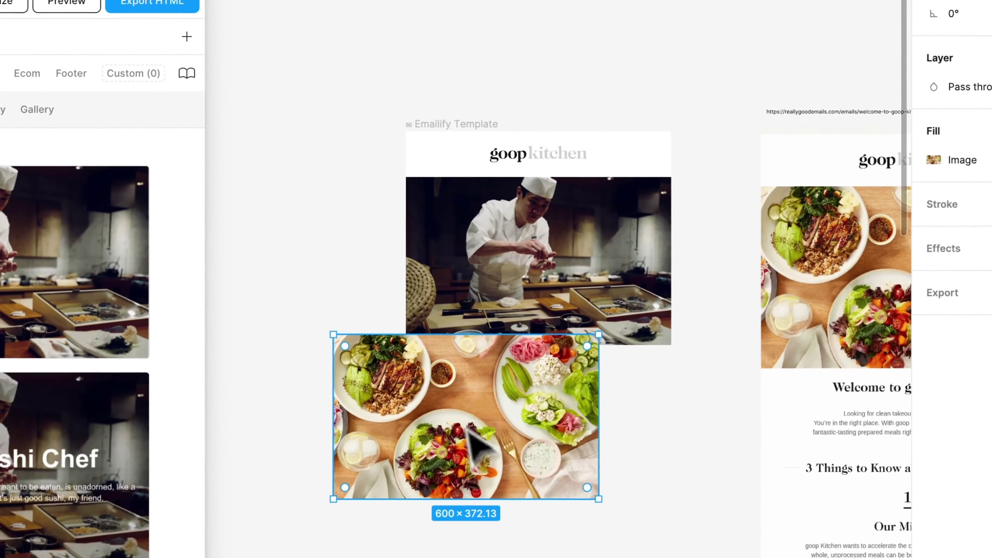
pyautogui.doubleClick(488, 426)
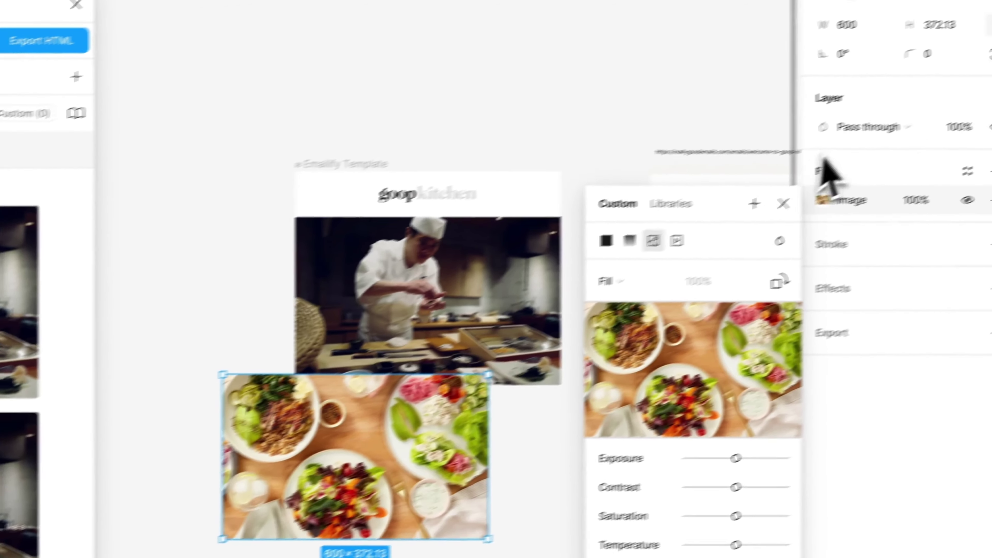
pyautogui.press('Escape')
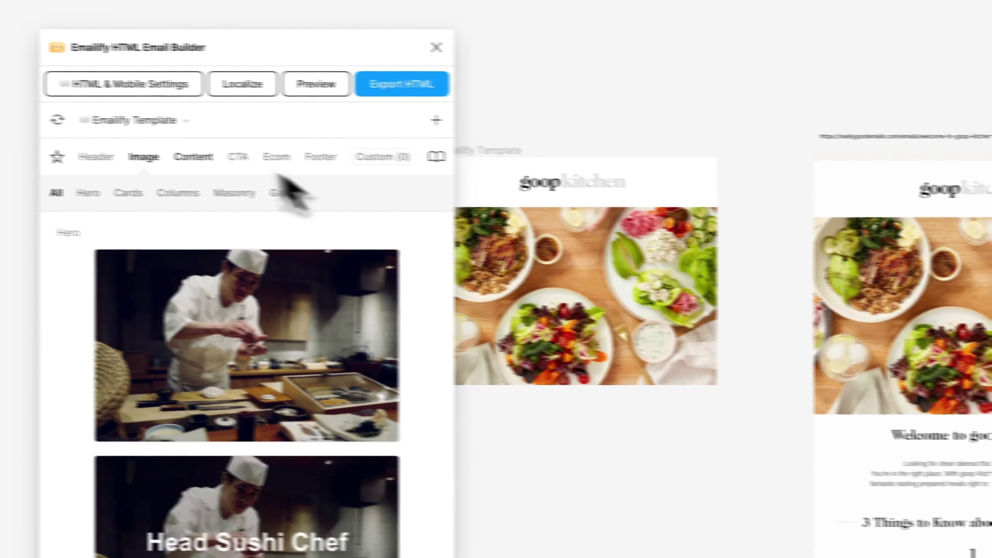
pyautogui.click(132, 152)
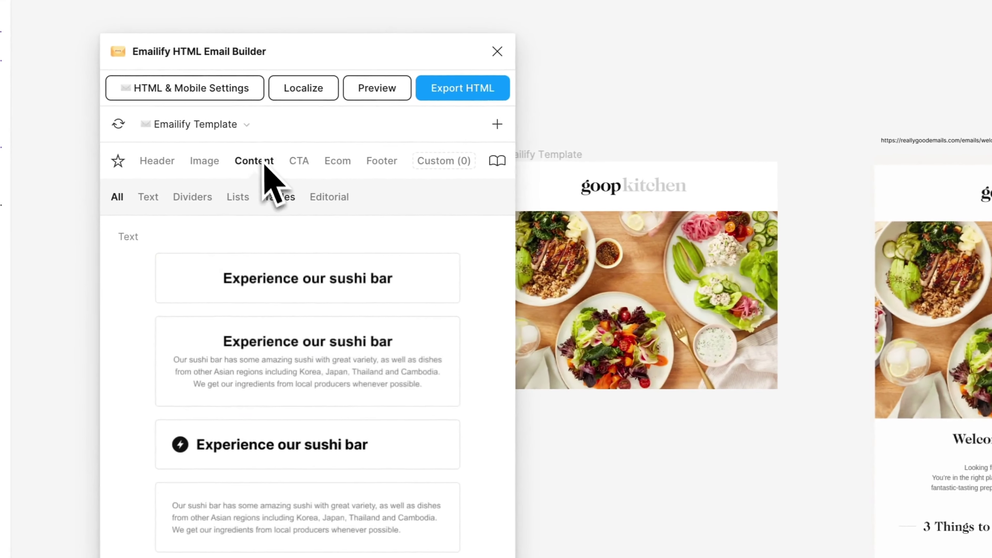
# Add a Heading With Paragraph block titled 'Welcome to goop Kitchen' in Georgia at size 26
pyautogui.scroll(-2, 620, 391)
pyautogui.hscroll(-2, 620, 391)
pyautogui.write('Welcome to')
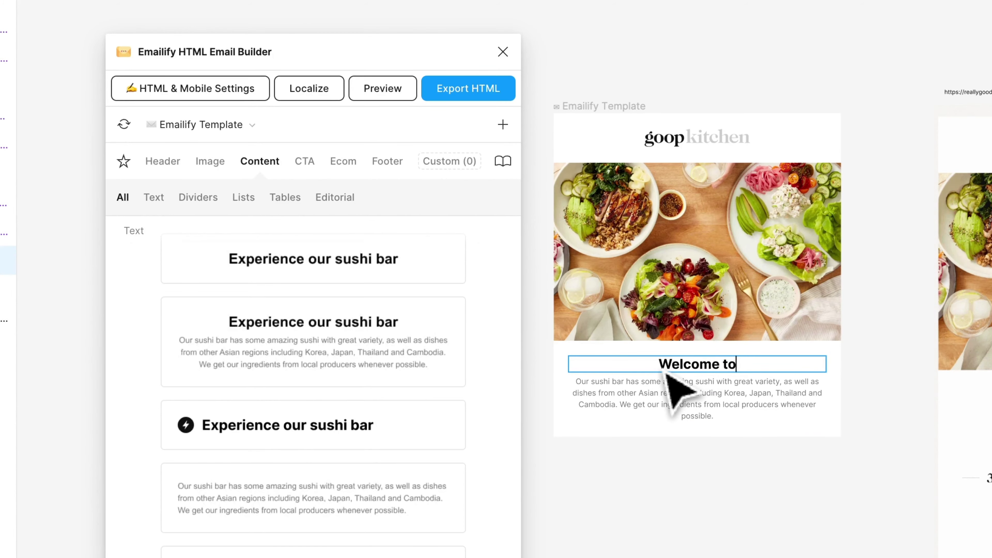
pyautogui.write('goop Kitchen')
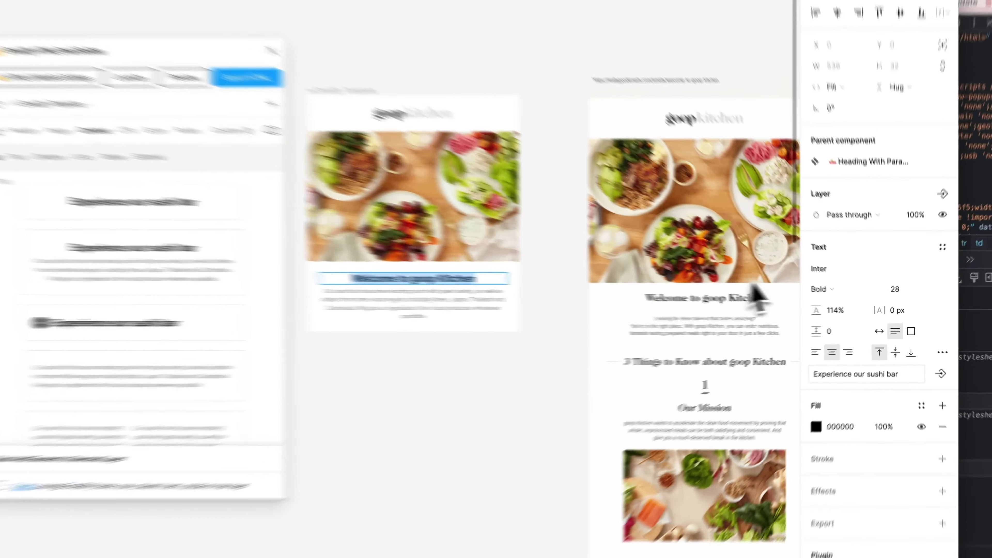
pyautogui.click(837, 280)
pyautogui.write('geor')
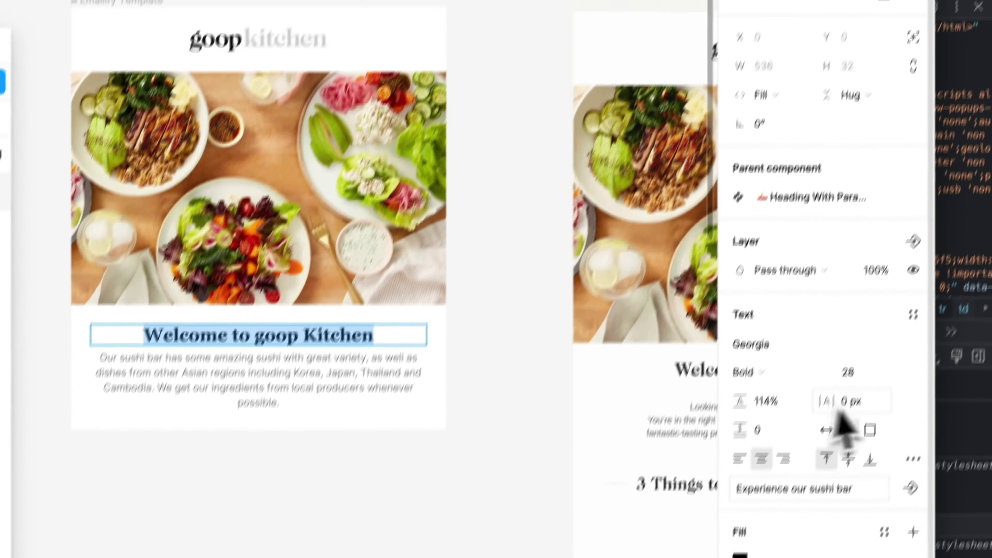
pyautogui.click(835, 415)
pyautogui.write('26')
pyautogui.press('Return')
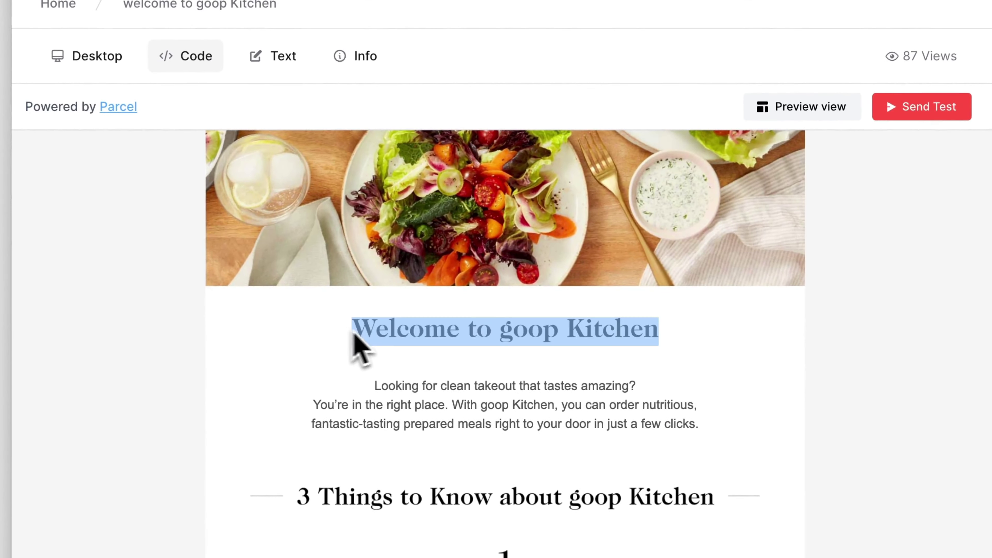
# Paste the goop welcome text over the placeholder paragraph and inspect the reference paragraph's styles
pyautogui.scroll(-1, 354, 335)
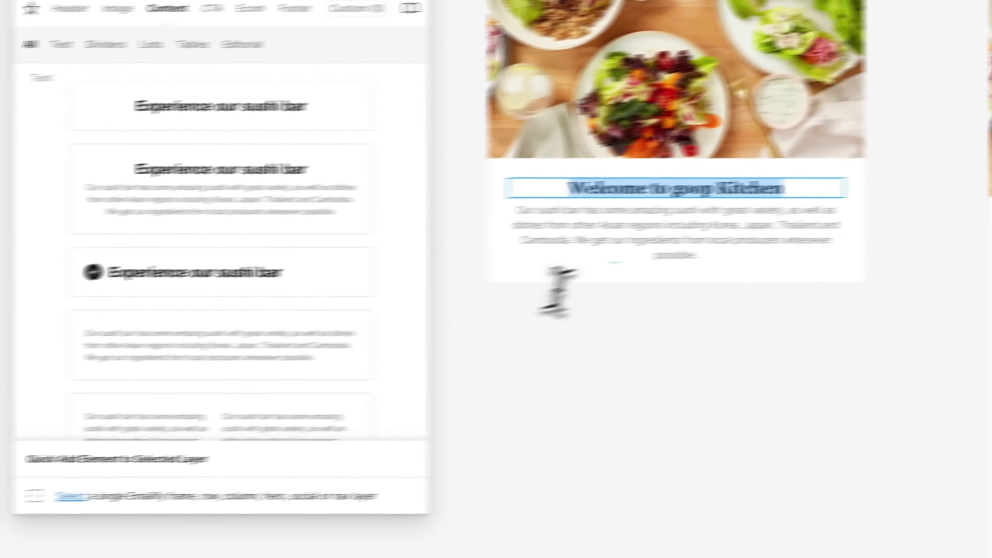
pyautogui.tripleClick(516, 244)
pyautogui.hotkey('ctrl', 'v')
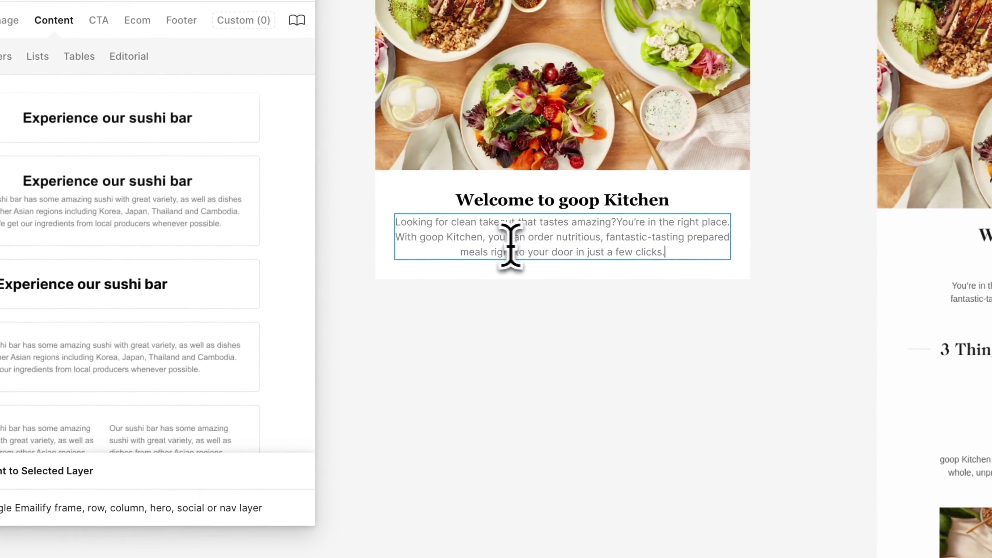
pyautogui.hscroll(6, 631, 254)
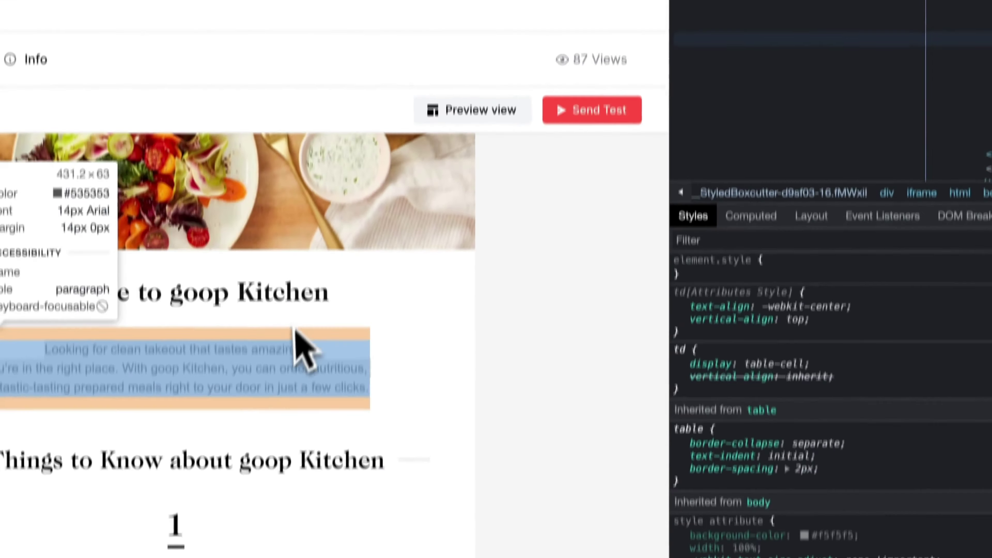
pyautogui.click(296, 330)
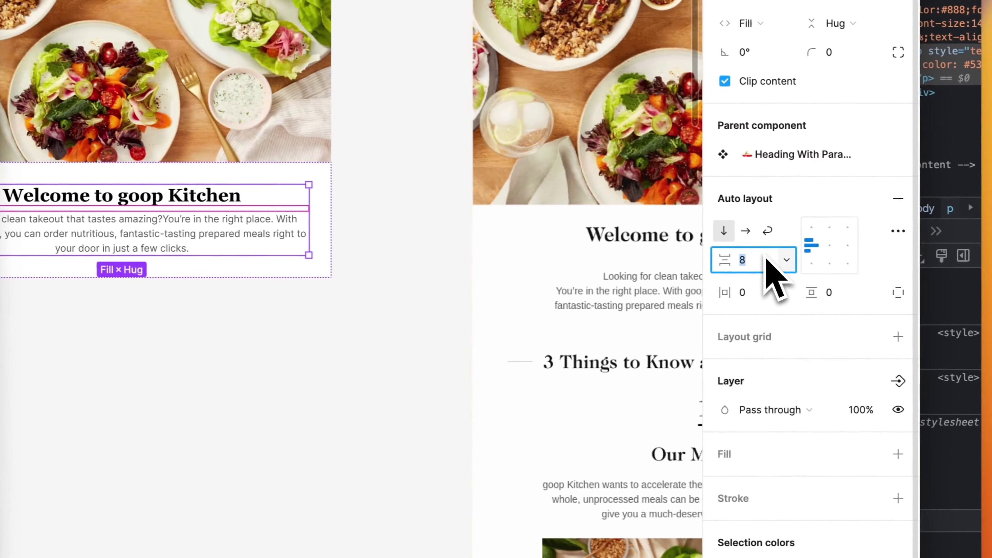
# Widen the spacing between the welcome heading and paragraph to 18, then nudge it higher
pyautogui.write('18')
pyautogui.press('Return')
pyautogui.hotkey('shift', 'Up')
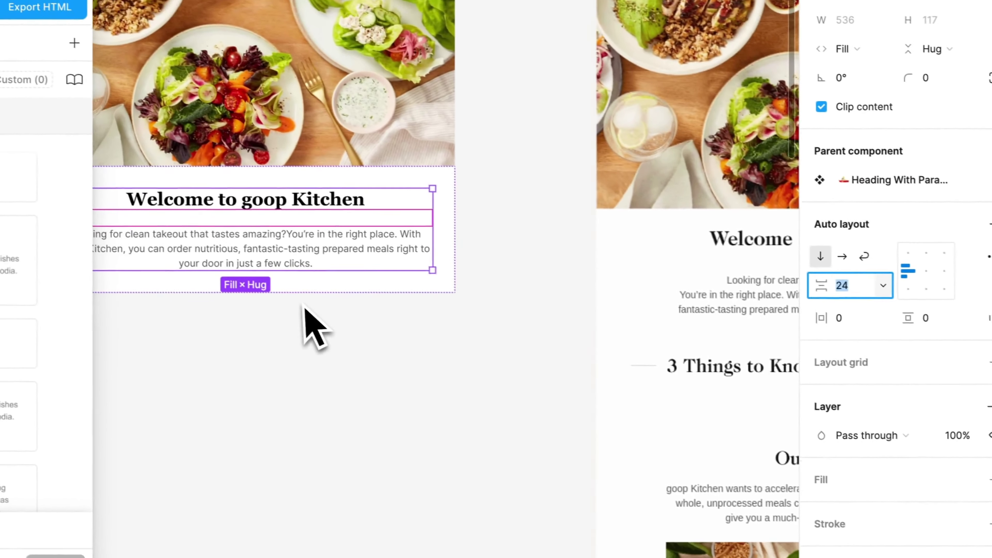
# Give the welcome heading the 101010 fill sampled from the reference heading
pyautogui.click(338, 198)
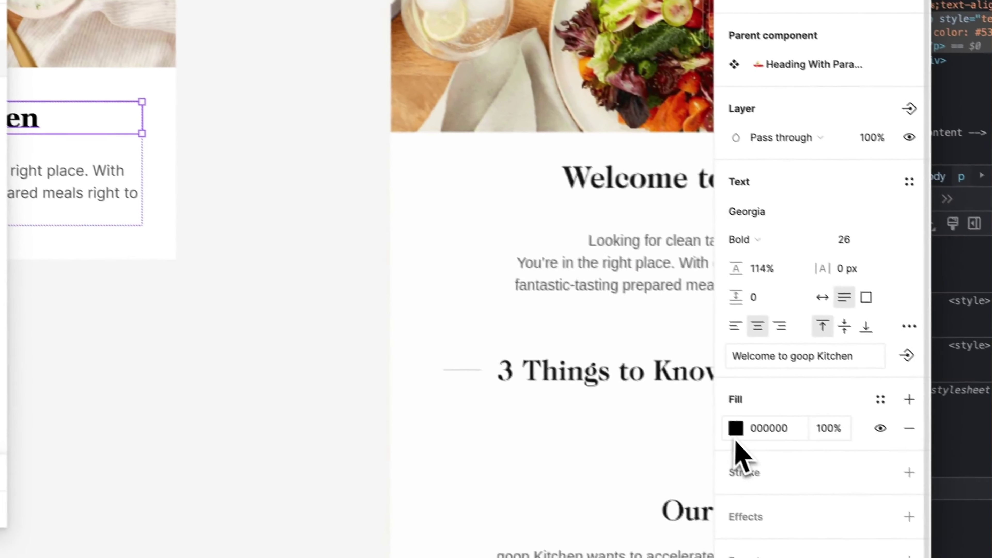
pyautogui.click(736, 430)
pyautogui.click(506, 460)
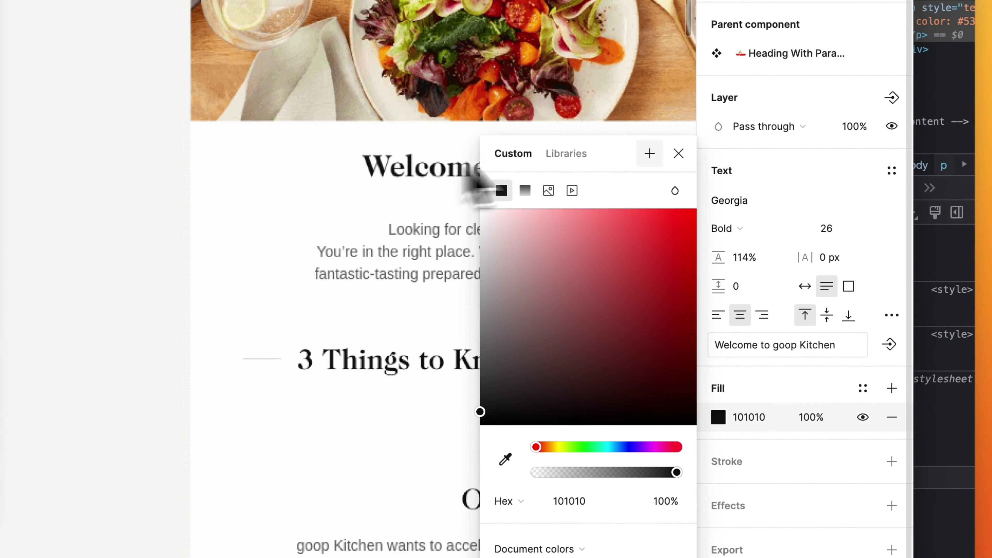
pyautogui.click(673, 155)
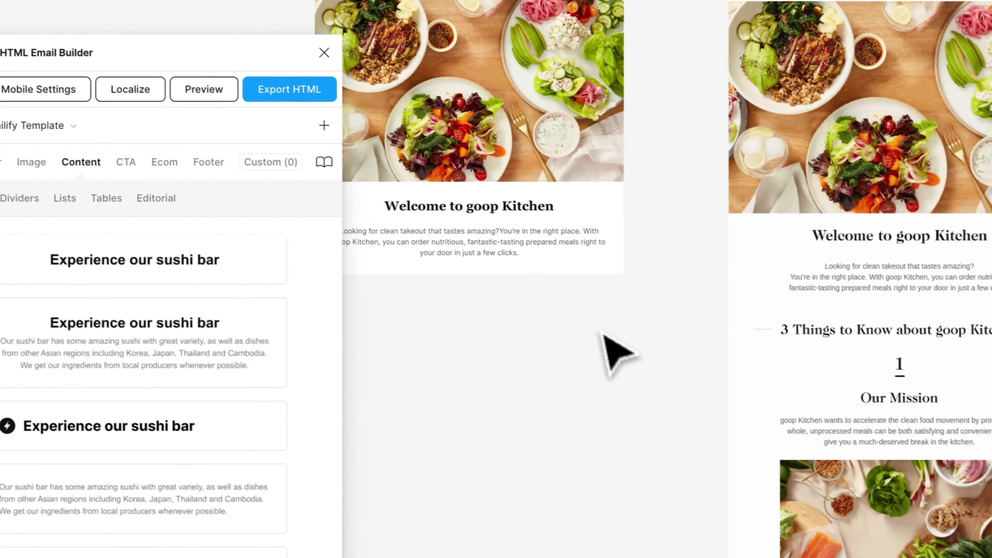
pyautogui.hscroll(-2, 409, 219)
# Retitle the duplicated heading to '3 Things to Know about goop Kitchen'
pyautogui.hscroll(3, 593, 275)
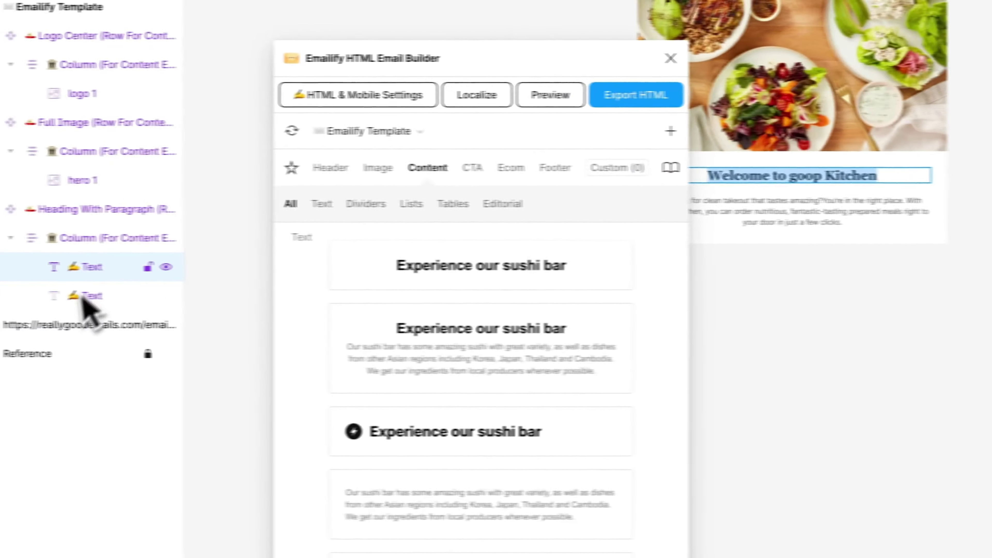
pyautogui.click(136, 242)
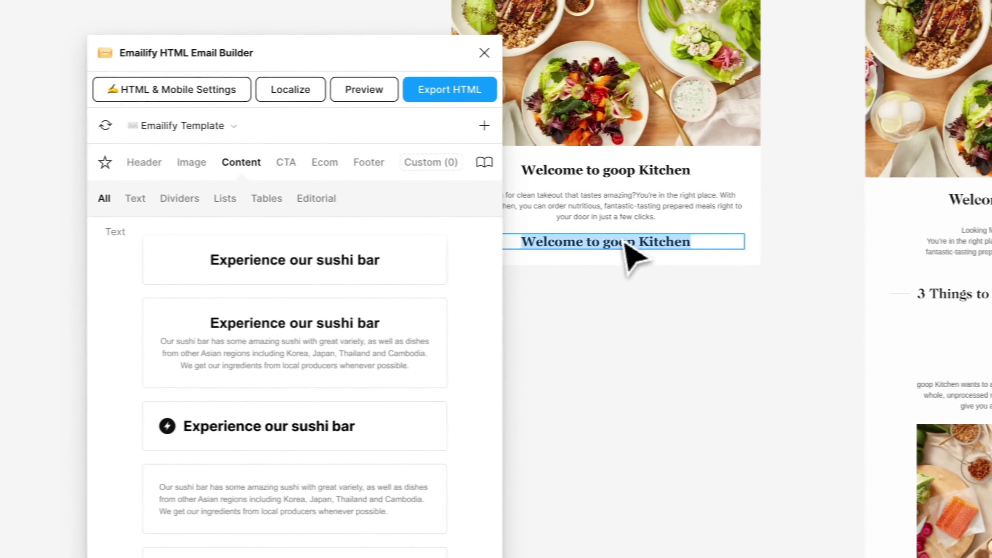
pyautogui.doubleClick(603, 243)
pyautogui.write('3 T')
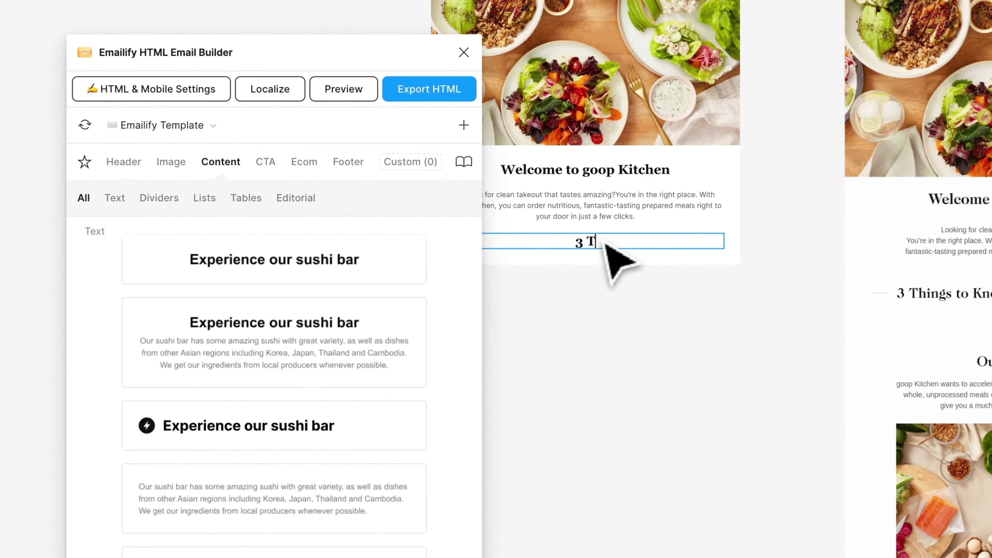
pyautogui.write('Know about goop Kitchen')
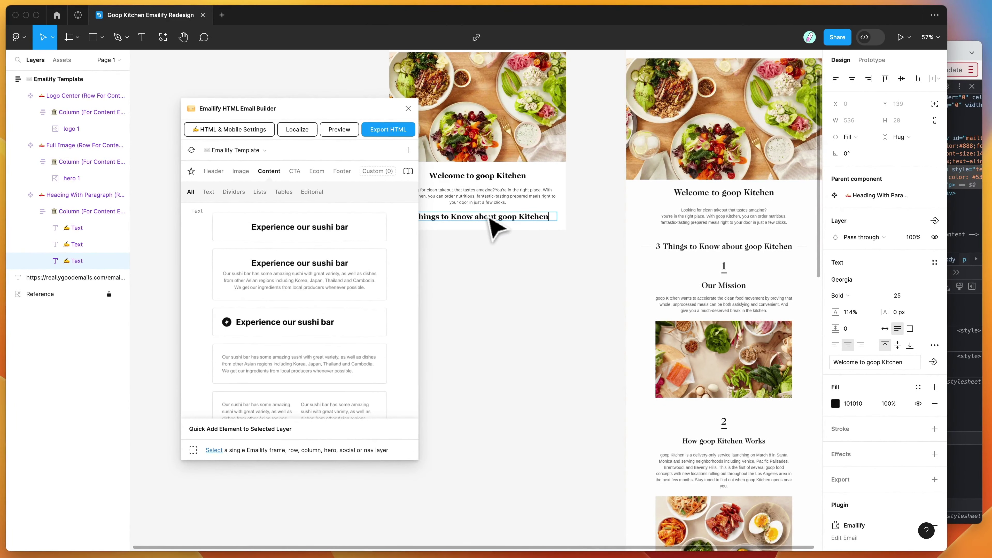
pyautogui.press('Escape')
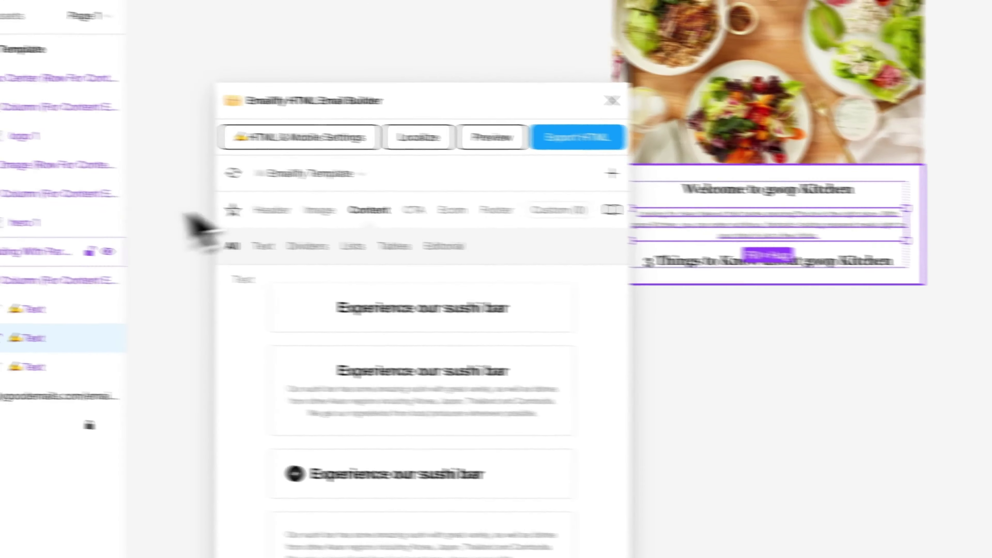
# Add a spacer to the intro text column before the new heading
pyautogui.click(126, 288)
pyautogui.click(762, 301)
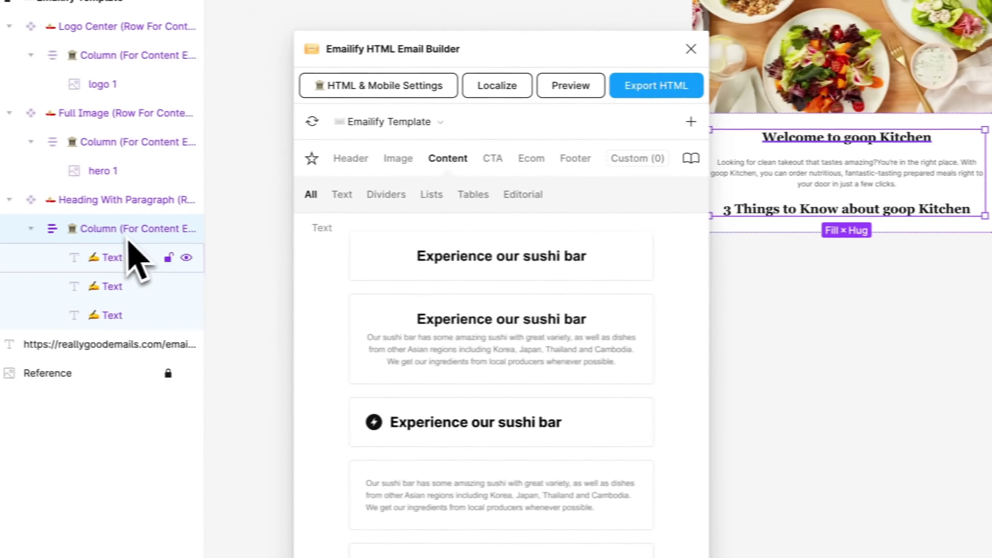
pyautogui.click(589, 478)
pyautogui.click(590, 375)
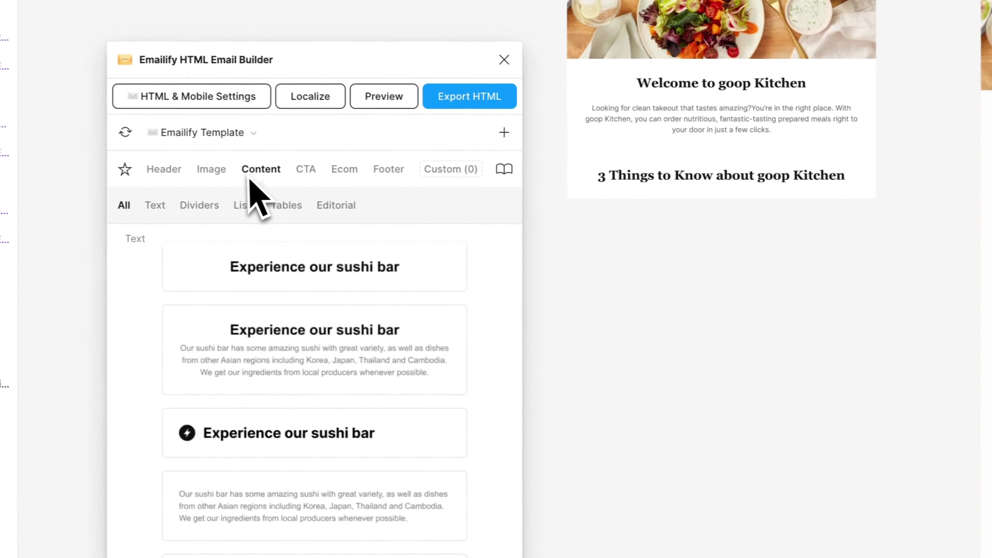
# Insert the Head Sushi Chef image card and move its photo below the card's text
pyautogui.click(225, 170)
pyautogui.scroll(-1, 328, 345)
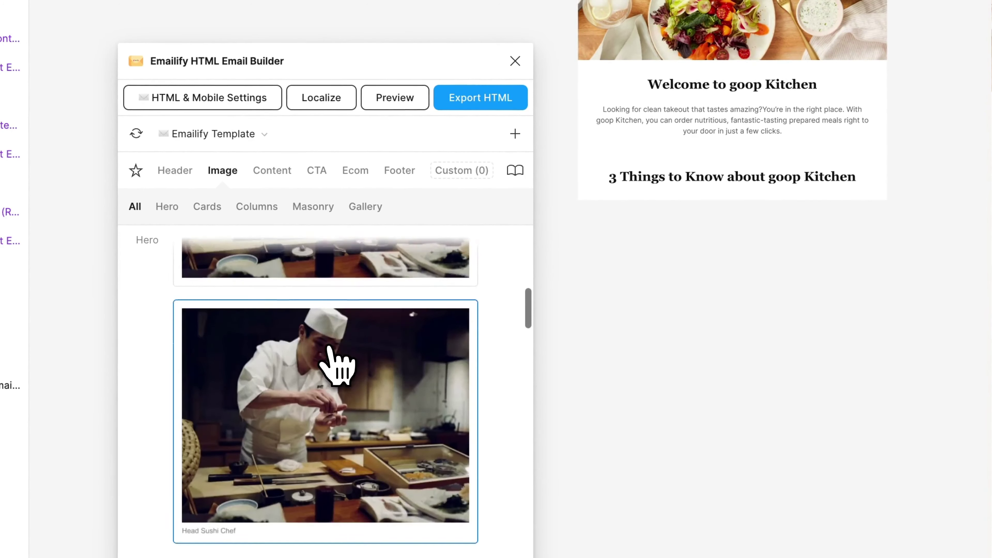
pyautogui.scroll(-3, 328, 344)
pyautogui.scroll(-5, 328, 345)
pyautogui.scroll(-3, 329, 347)
pyautogui.scroll(-3, 329, 345)
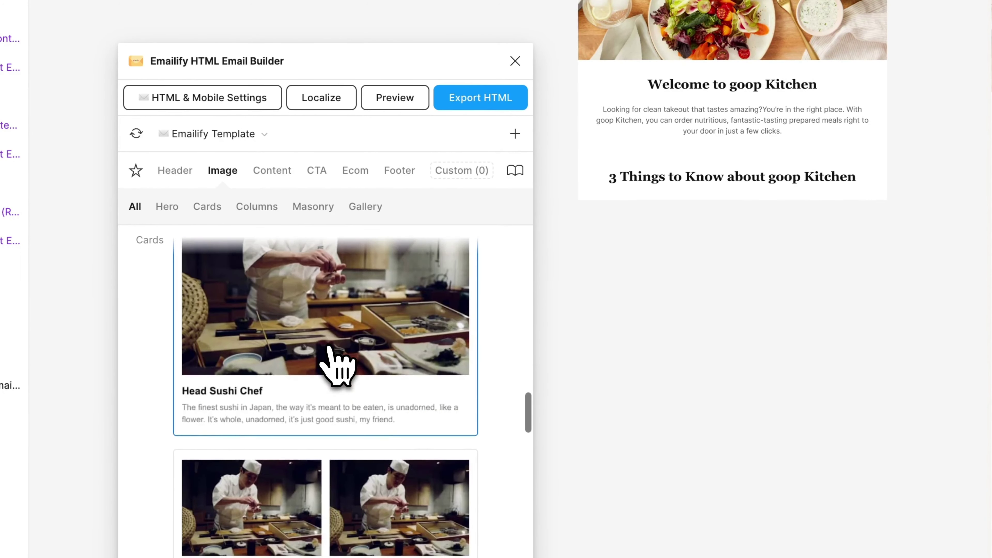
pyautogui.click(349, 340)
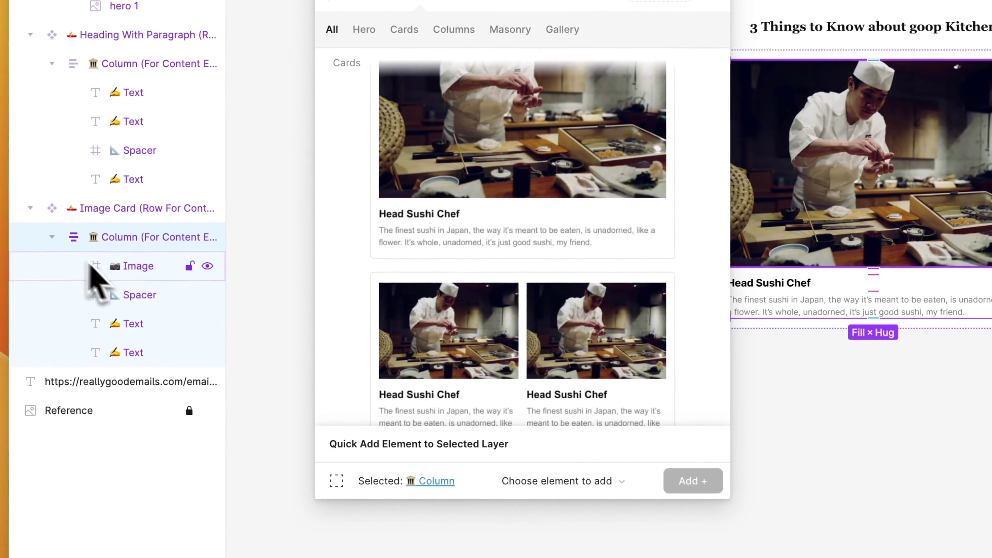
pyautogui.click(143, 273)
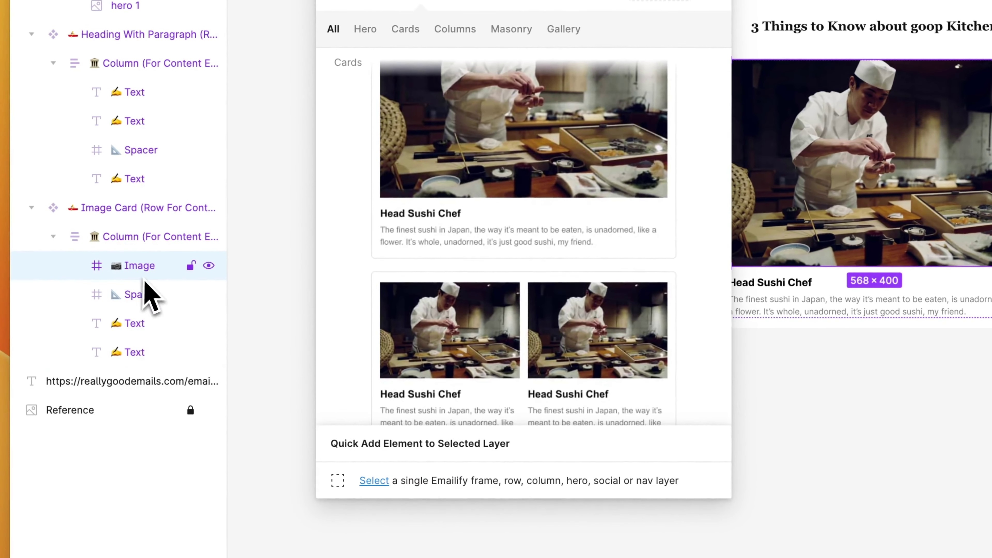
pyautogui.moveTo(143, 371); pyautogui.dragTo(145, 364)
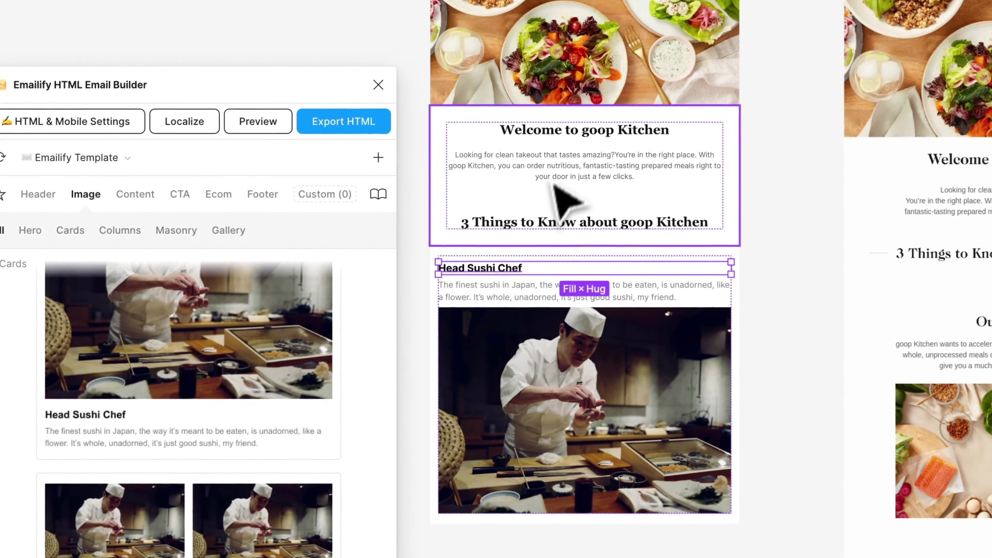
pyautogui.click(566, 150)
pyautogui.write('1')
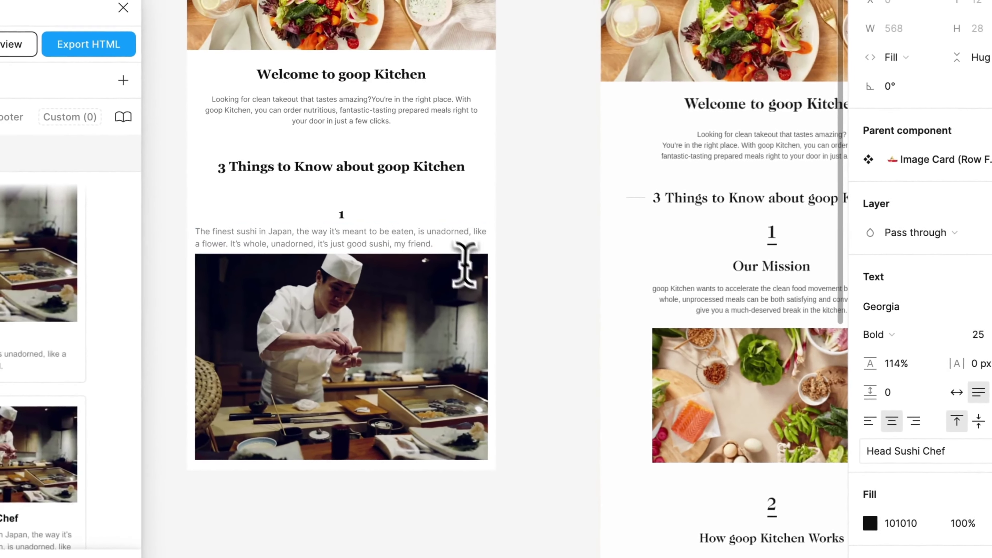
# Make the card heading an underlined '1' at font size 45
pyautogui.click(358, 217)
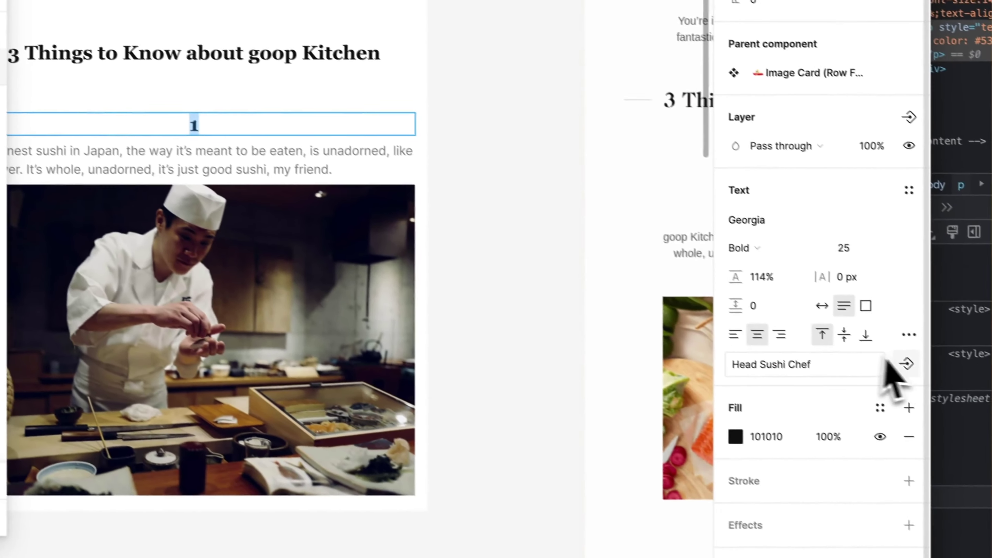
pyautogui.click(891, 324)
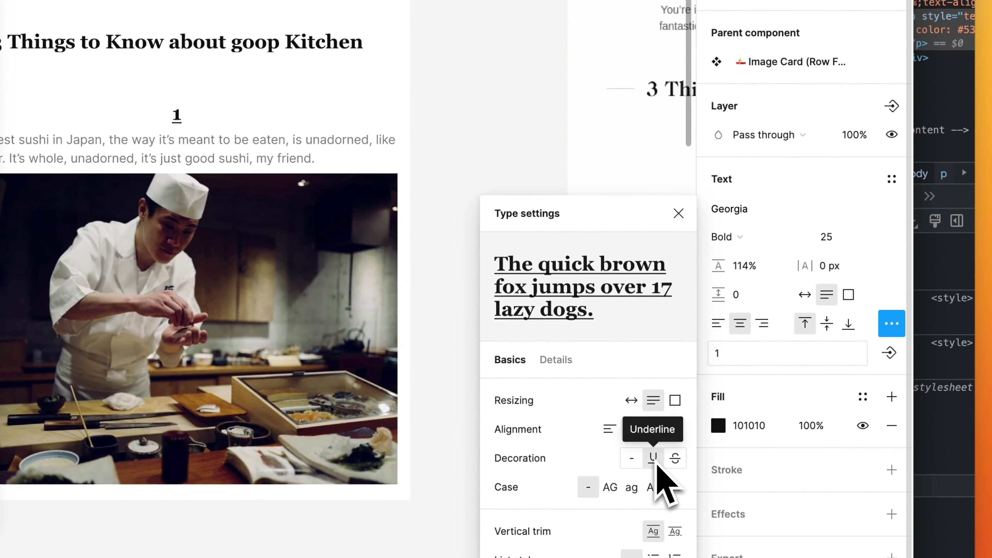
pyautogui.click(678, 213)
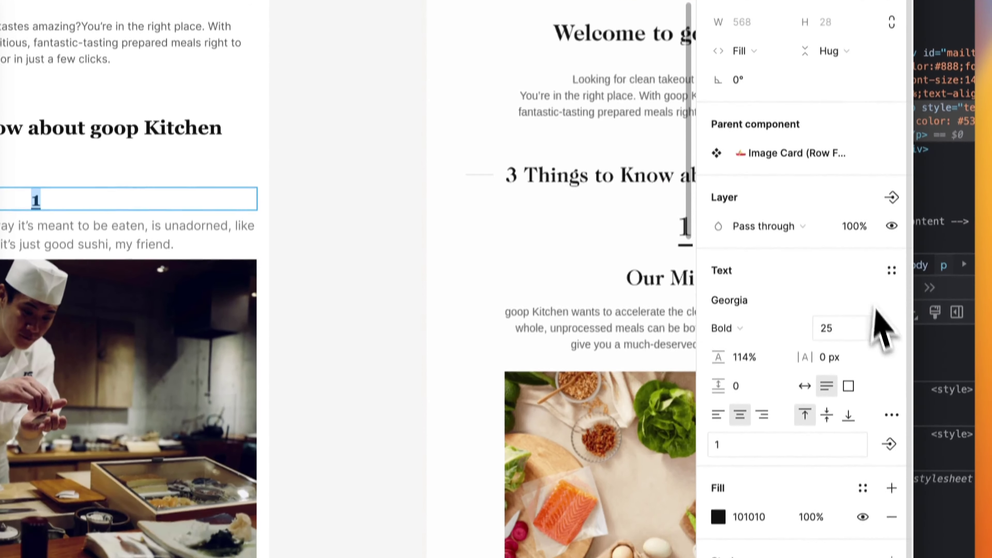
pyautogui.click(840, 328)
pyautogui.write('45')
pyautogui.press('Return')
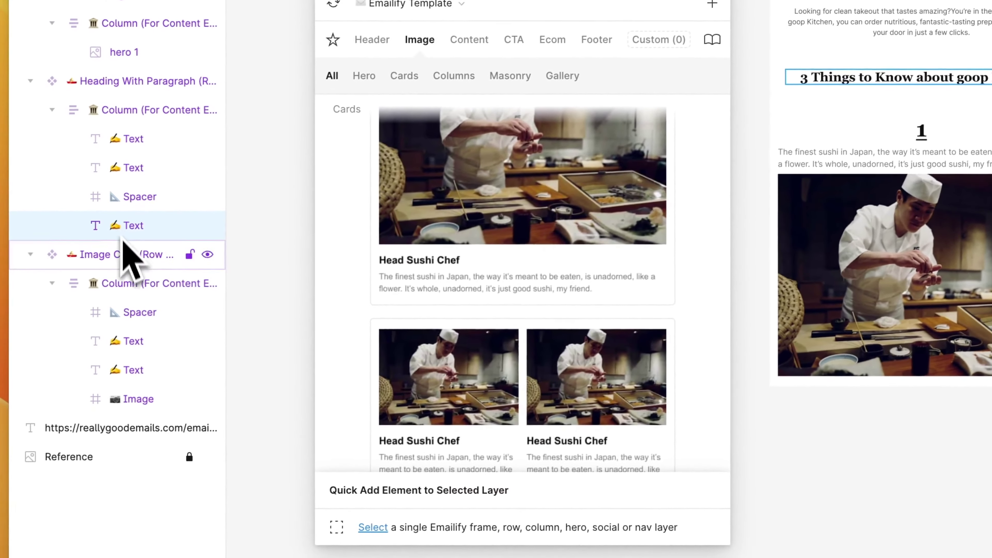
# Paste a copy of the section heading into the card above the paragraph and set the item gap to 20
pyautogui.click(126, 287)
pyautogui.hotkey('ctrl', 'v')
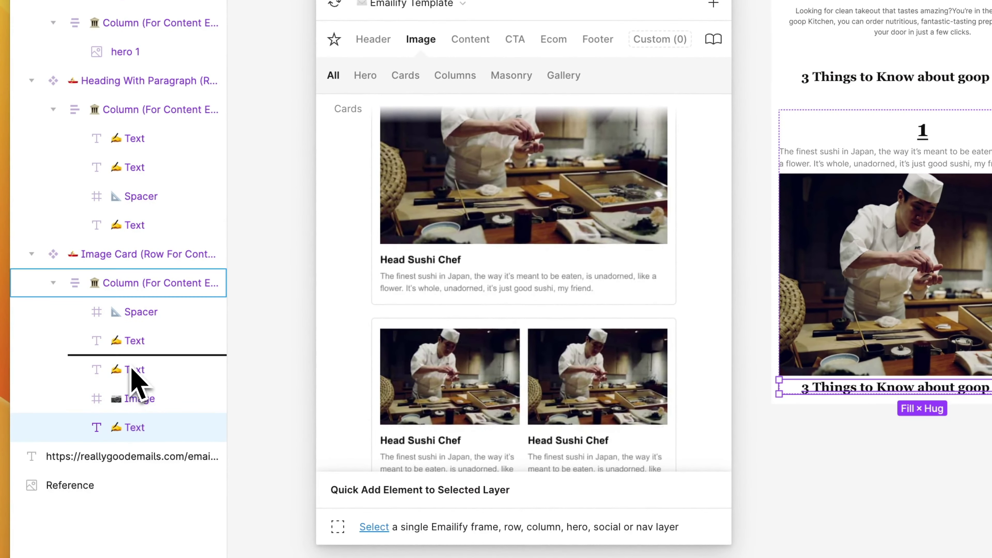
pyautogui.moveTo(132, 368); pyautogui.dragTo(132, 367)
pyautogui.click(140, 319)
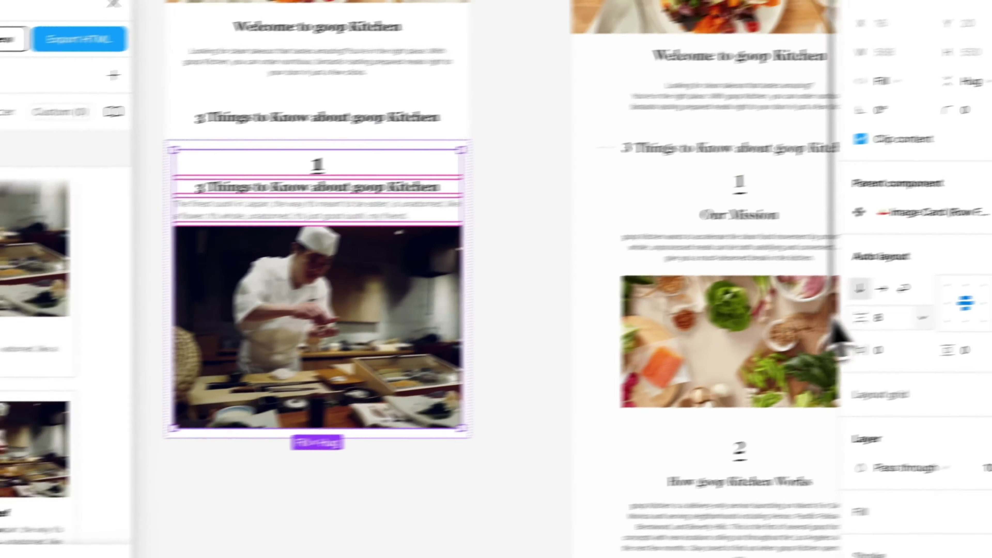
pyautogui.click(795, 332)
pyautogui.write('16')
pyautogui.press('Return')
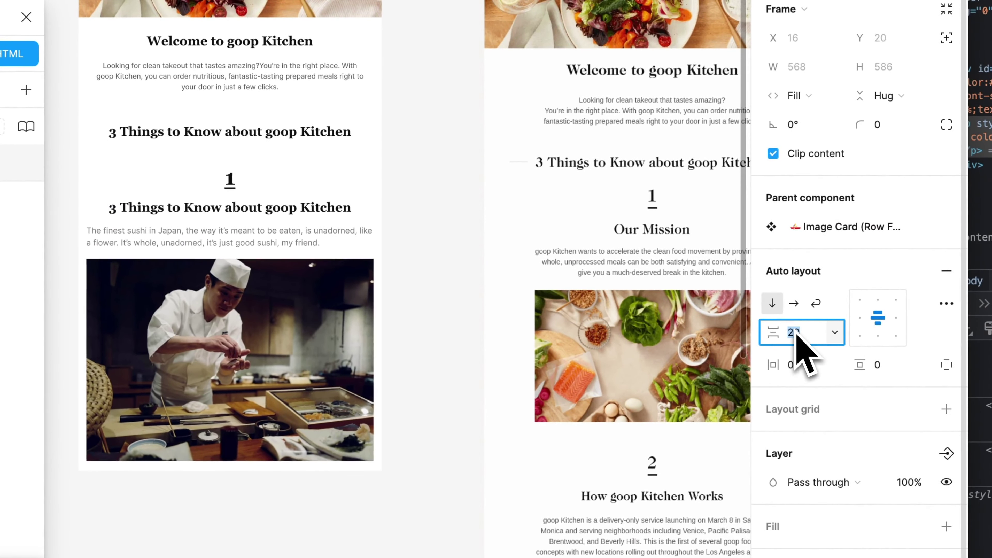
pyautogui.write('20')
pyautogui.press('Return')
# Retitle the pasted heading 'Our Mission' and copy the reference mission paragraph into the card text
pyautogui.click(322, 279)
pyautogui.doubleClick(318, 282)
pyautogui.press('Tab')
pyautogui.write('Our Mission')
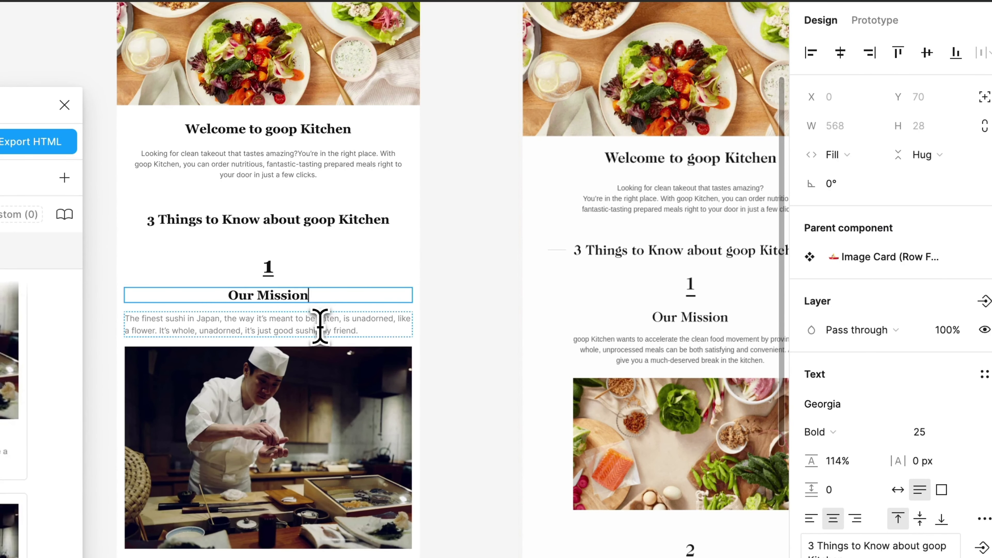
pyautogui.click(320, 326)
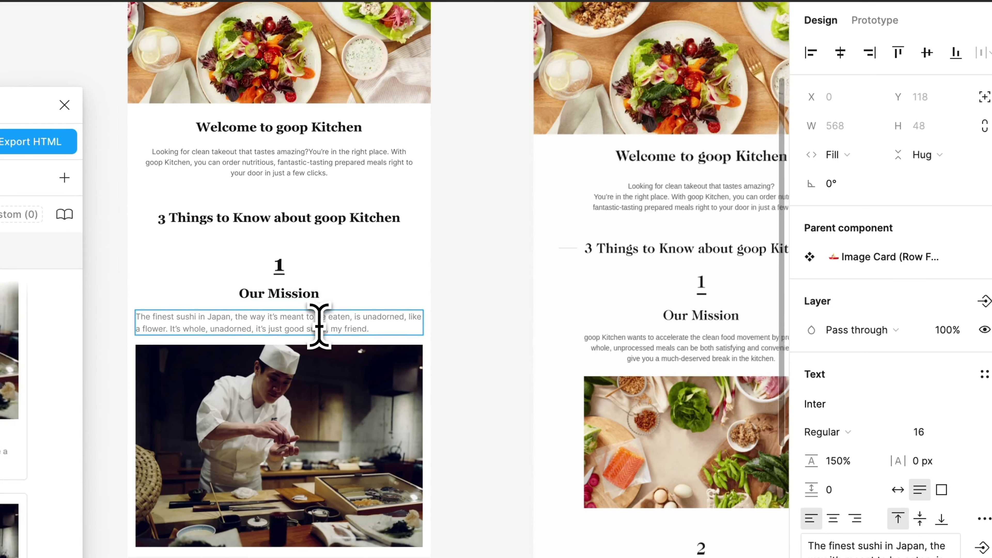
pyautogui.rightClick(321, 323)
pyautogui.click(330, 164)
pyautogui.doubleClick(330, 164)
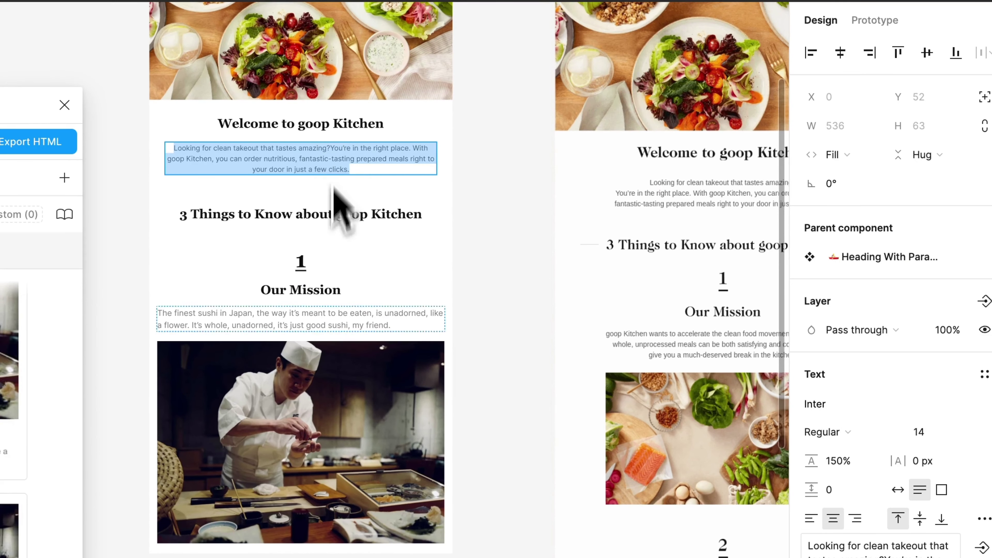
pyautogui.click(322, 327)
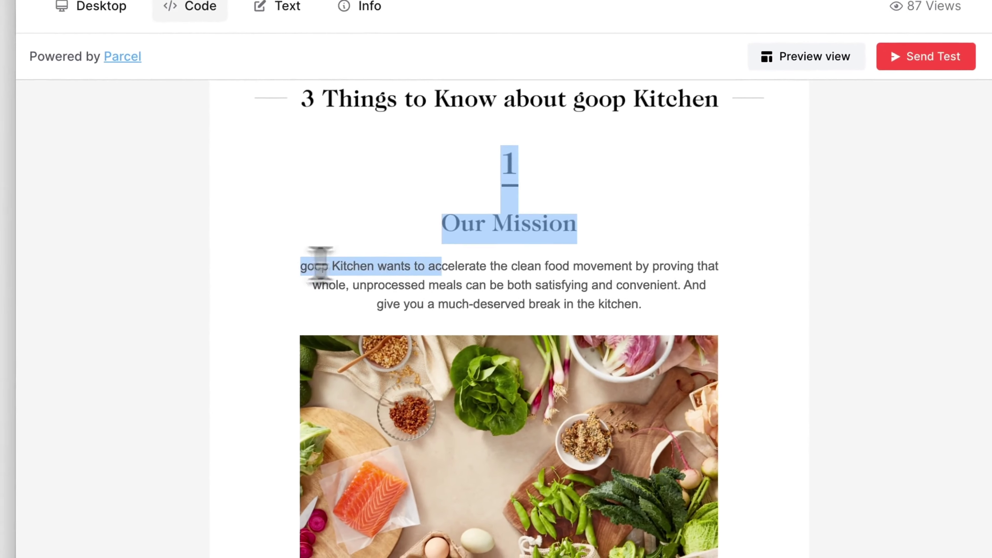
pyautogui.moveTo(351, 301); pyautogui.dragTo(687, 336)
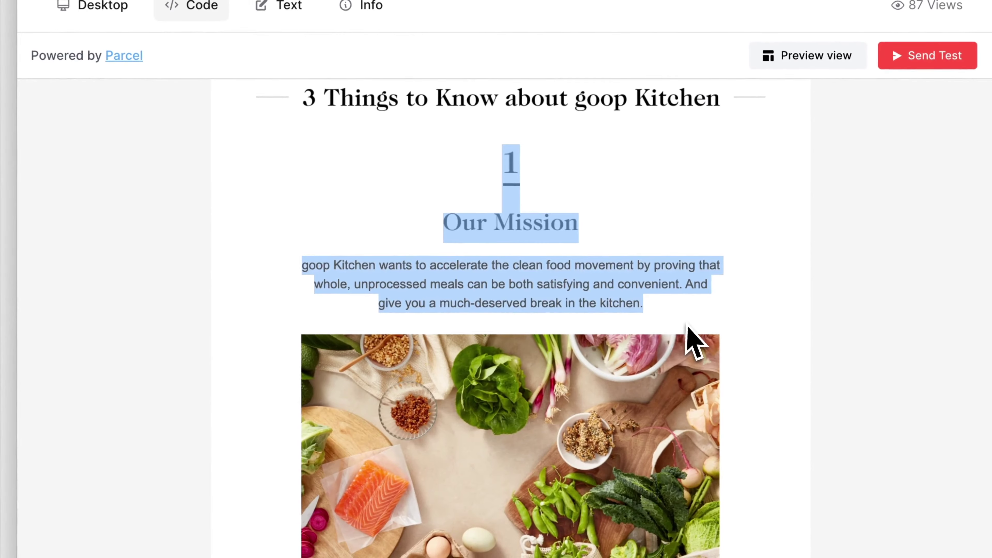
pyautogui.click(684, 336)
pyautogui.moveTo(643, 305)
pyautogui.mouseDown()
pyautogui.moveTo(326, 287)
pyautogui.moveTo(308, 270)
pyautogui.mouseUp()
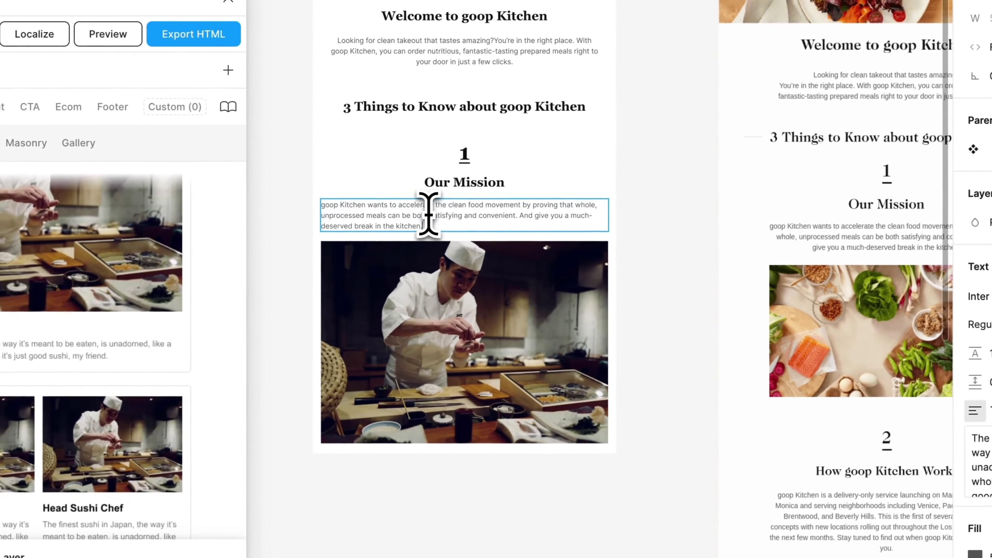
pyautogui.tripleClick(429, 215)
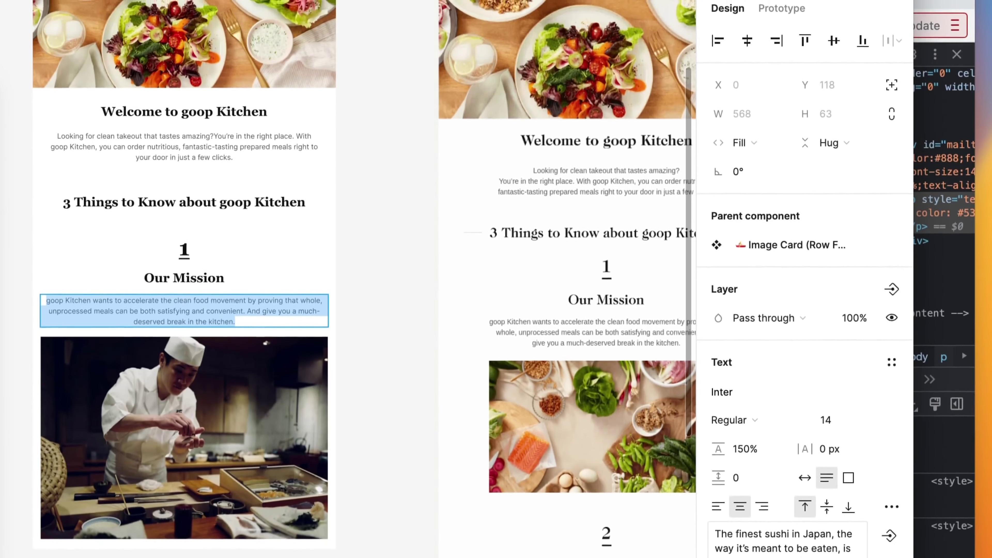
# Bring the food spread image into the Our Mission card and delete the chef photo
pyautogui.moveTo(592, 426); pyautogui.dragTo(362, 484)
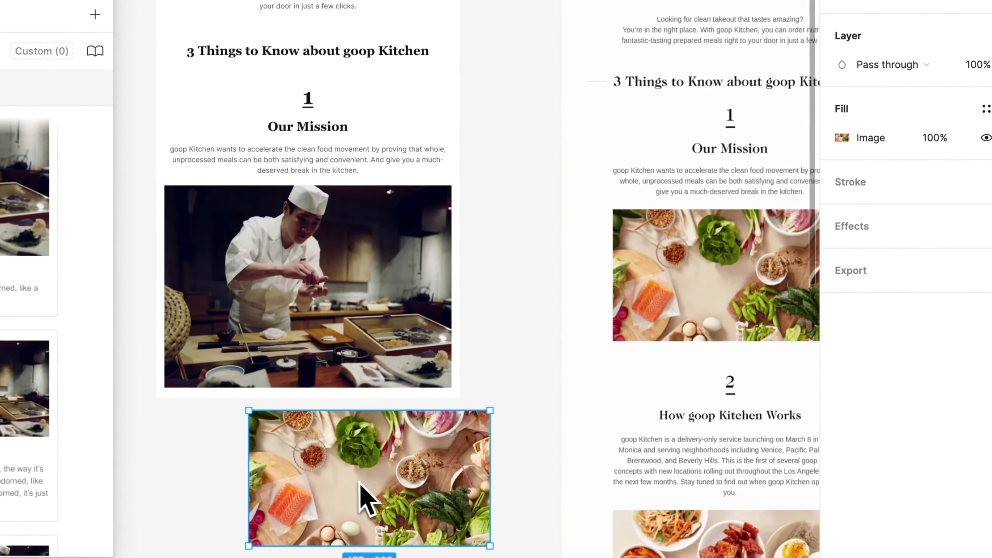
pyautogui.moveTo(421, 437); pyautogui.dragTo(360, 436)
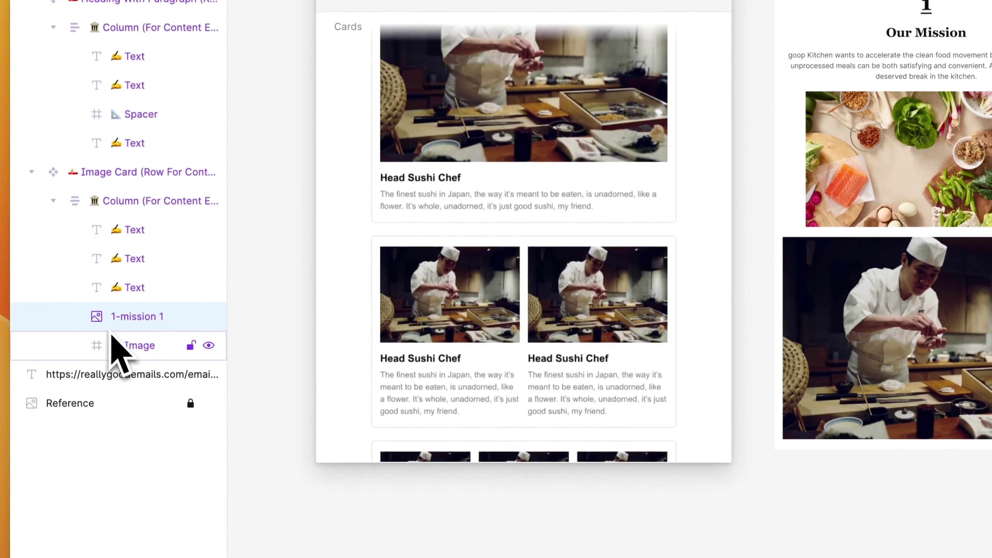
pyautogui.click(117, 340)
pyautogui.press('Delete')
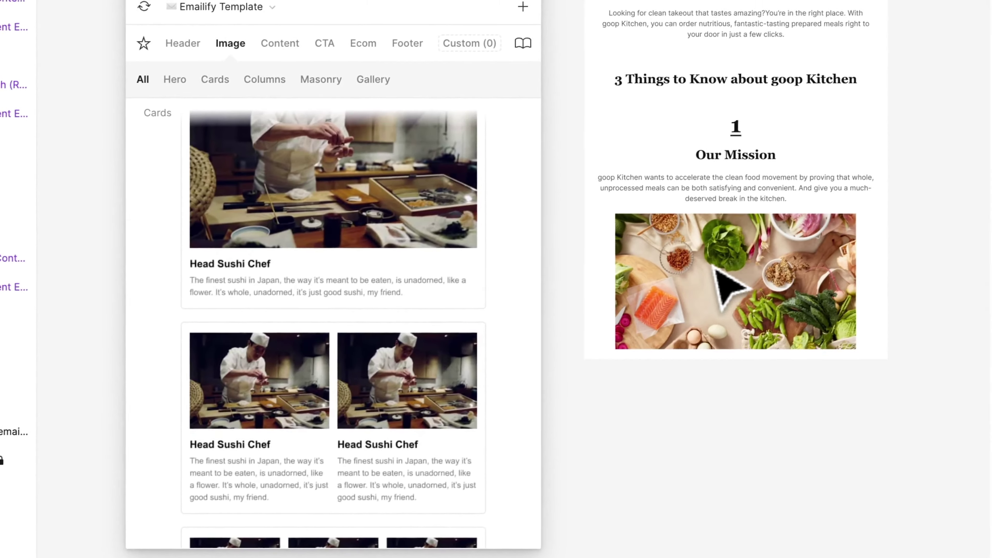
pyautogui.rightClick(718, 268)
pyautogui.press('Escape')
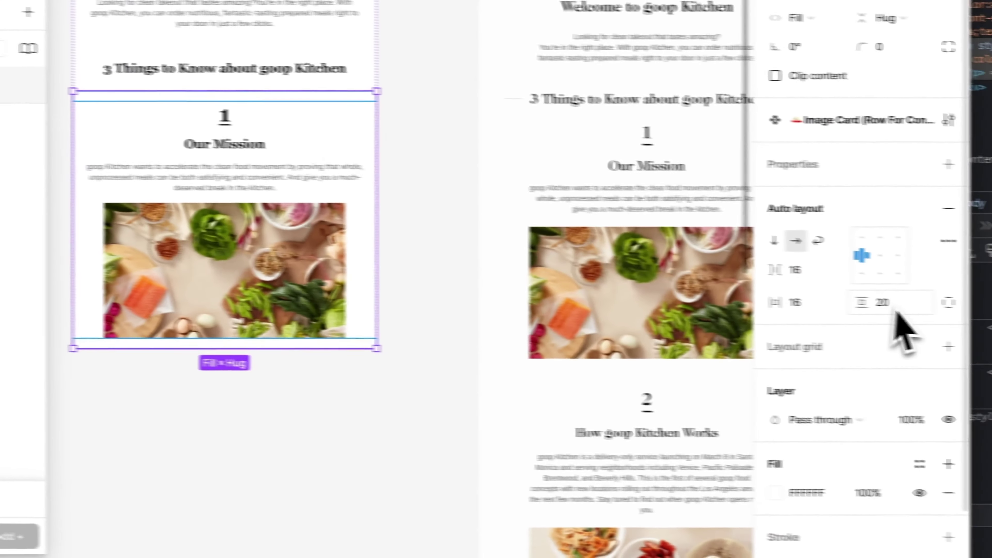
# Set the row's side padding to 54 and make the food image fill the card width
pyautogui.click(747, 305)
pyautogui.hotkey('shift', 'Up')
pyautogui.hotkey('shift', 'Up')
pyautogui.hotkey('shift', 'Up')
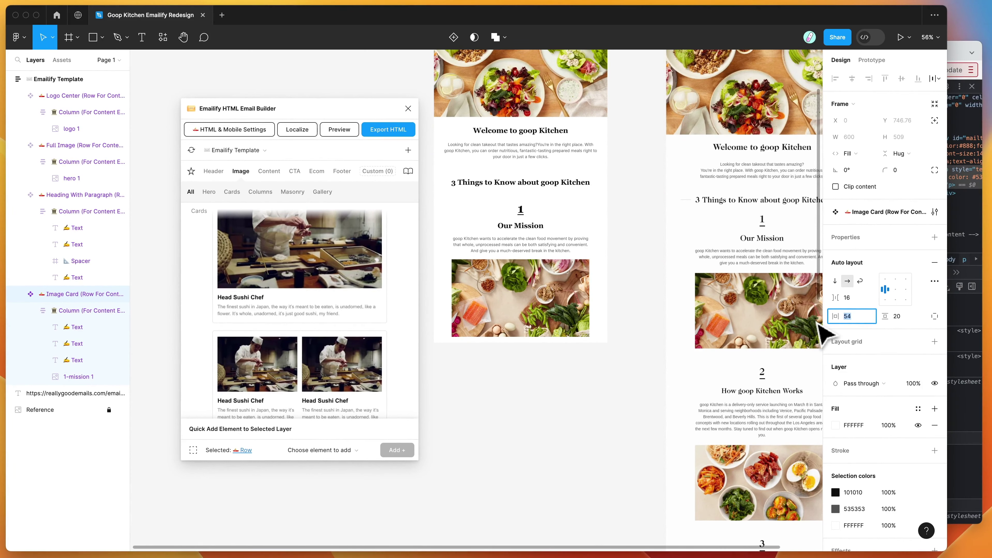
pyautogui.scroll(-2, 593, 398)
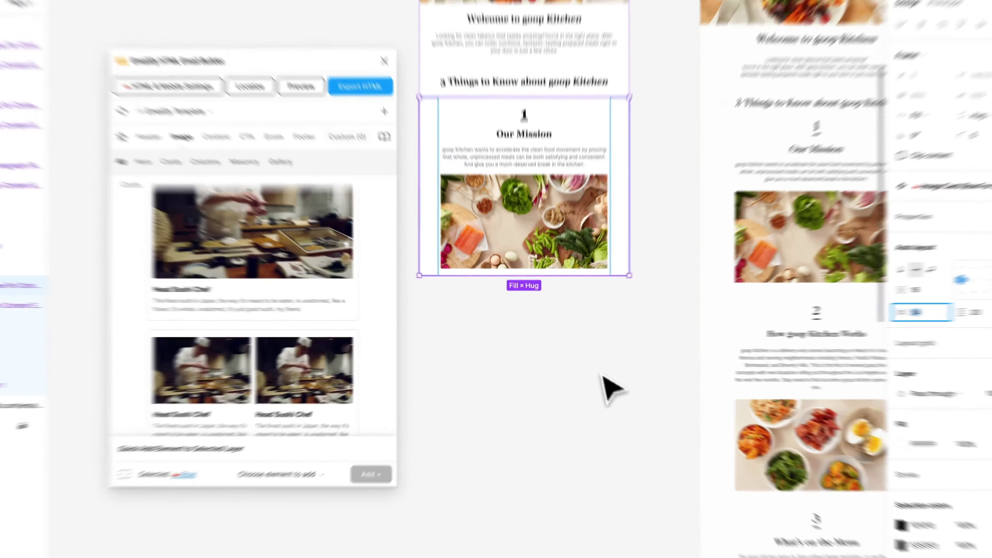
pyautogui.click(527, 282)
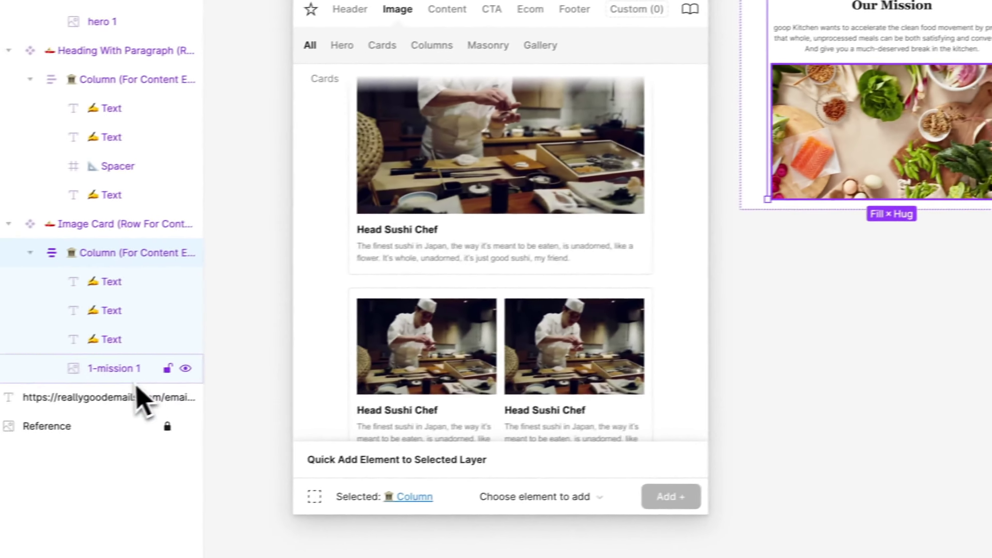
pyautogui.click(767, 149)
pyautogui.click(831, 160)
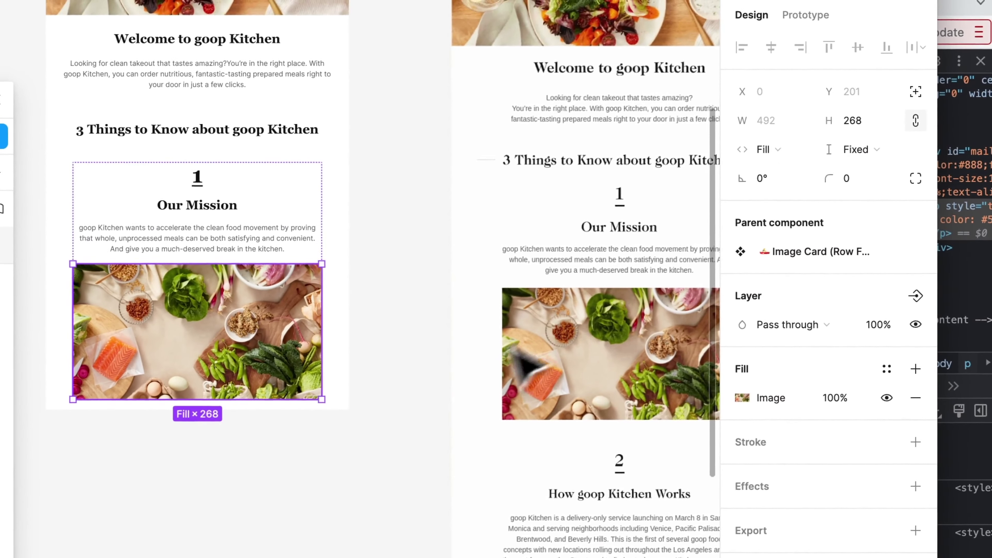
pyautogui.click(432, 381)
pyautogui.click(353, 219)
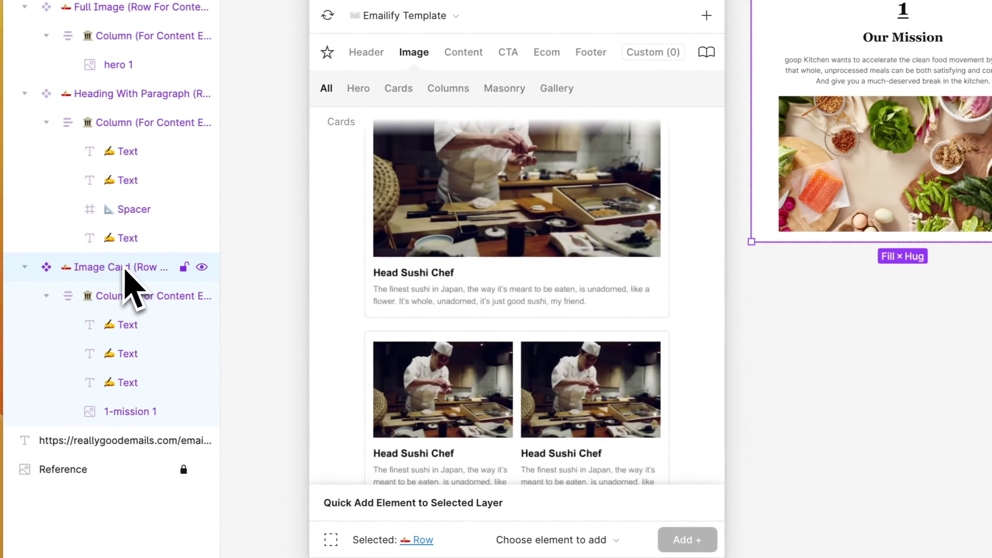
# Duplicate the image card, number it 2 and retitle it 'How goop Kitchen Works'
pyautogui.hotkey('ctrl', 'd')
pyautogui.hotkey('ctrl', 'd')
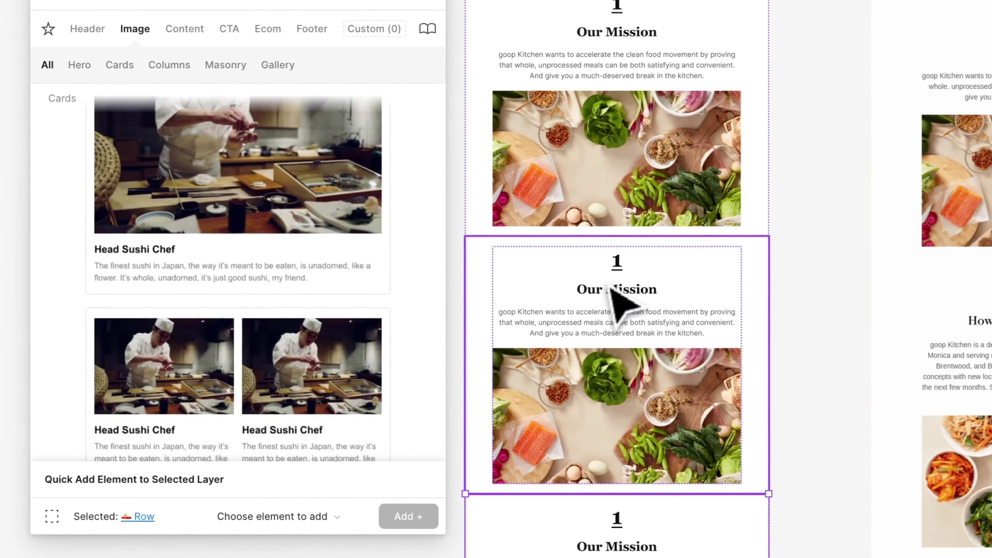
pyautogui.doubleClick(623, 267)
pyautogui.write('2')
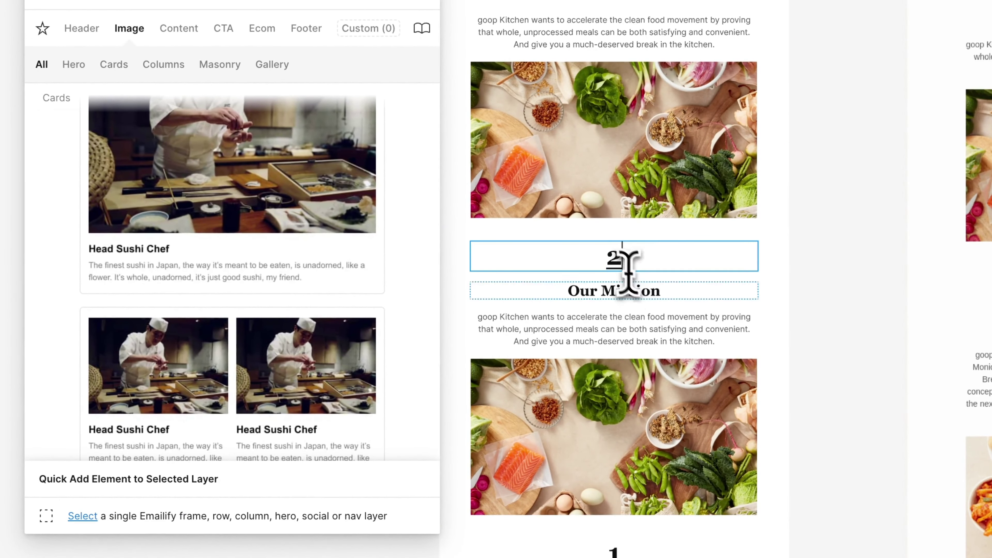
pyautogui.doubleClick(638, 290)
pyautogui.hotkey('ctrl', 'a')
pyautogui.write('How goop Kitchen')
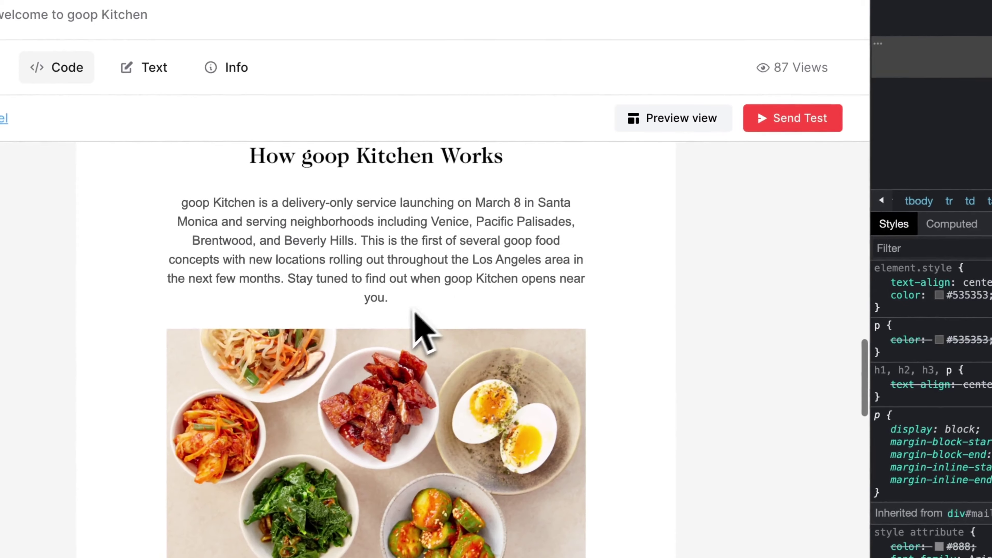
# Paste the delivery-only paragraph, swap in the bowls photo and title section 3 'What's on the Menu'
pyautogui.moveTo(413, 309); pyautogui.dragTo(178, 185)
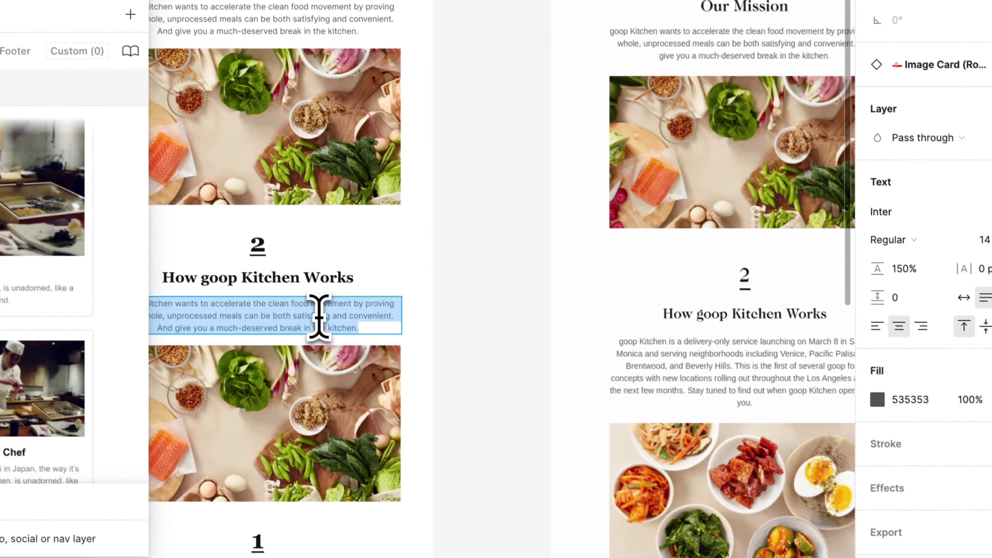
pyautogui.write('goop Kitchen is a delivery-only service launching on March 8 in Santa Monica and serving neighborhoods including Venice, Pacific Palisades, Brentwood, and Beverly Hills. This is the first of several goop food concepts with new locations rolling out throughout the Los Angeles area in the next few months. Stay tuned to find out when goop Kitchen opens near you.')
pyautogui.press('Escape')
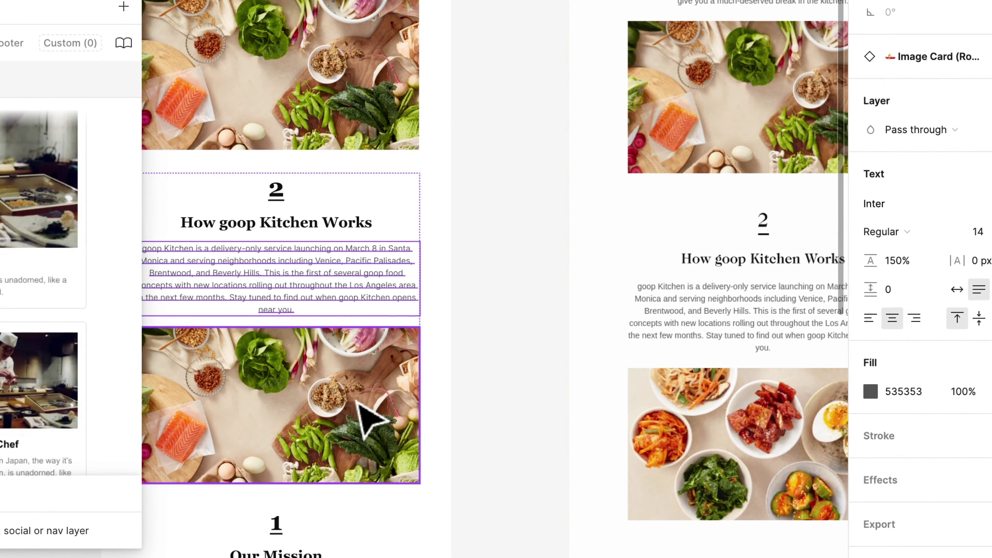
pyautogui.doubleClick(357, 402)
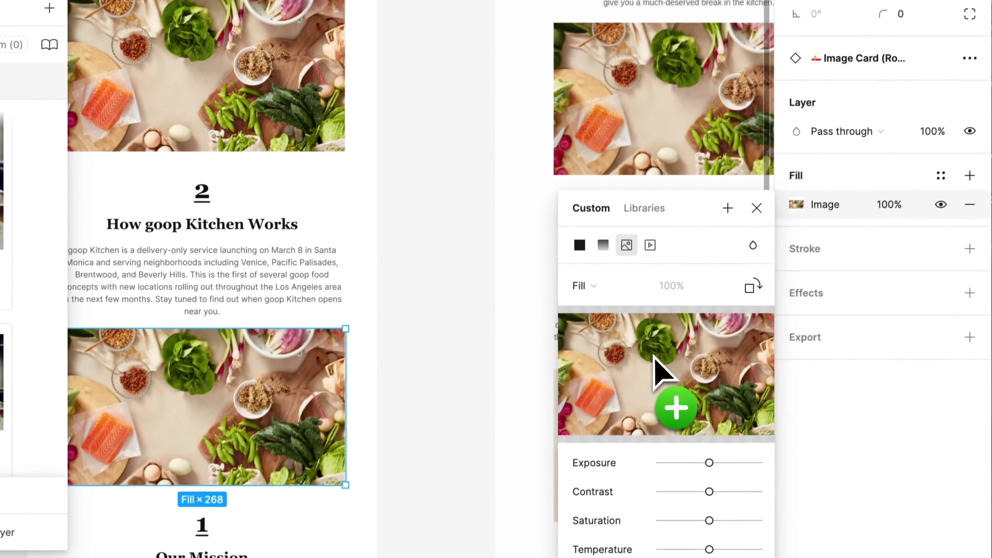
pyautogui.moveTo(625, 391); pyautogui.dragTo(660, 365)
pyautogui.scroll(-6, 511, 362)
pyautogui.write("What's on the M<")
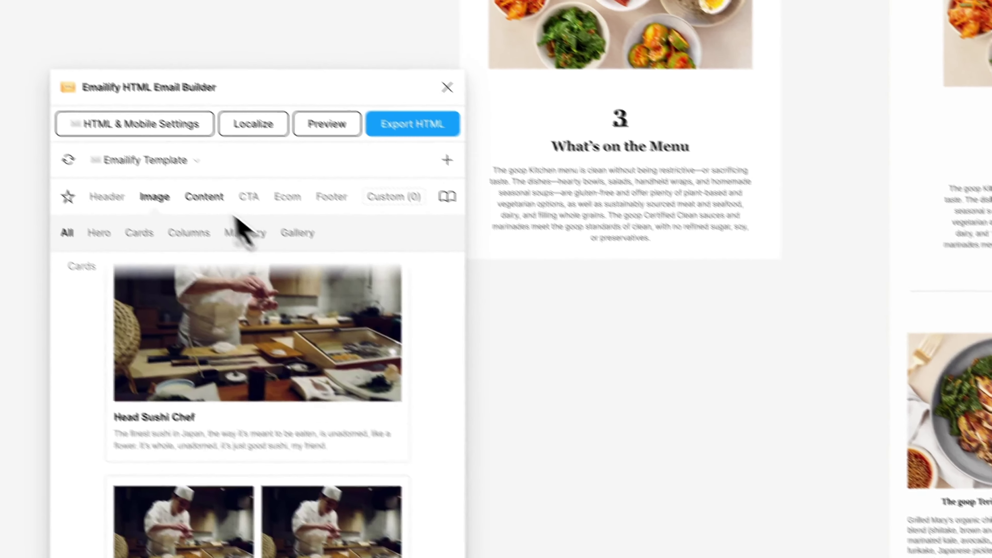
pyautogui.click(238, 220)
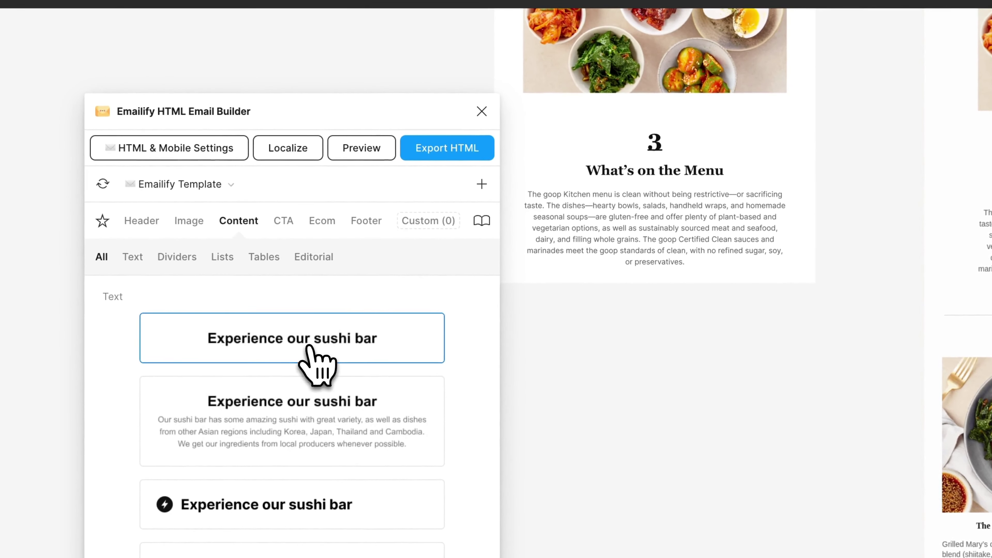
# Add a text block below the menu section headed 'A few goop Kitchen favourites:'
pyautogui.moveTo(311, 343); pyautogui.dragTo(611, 348)
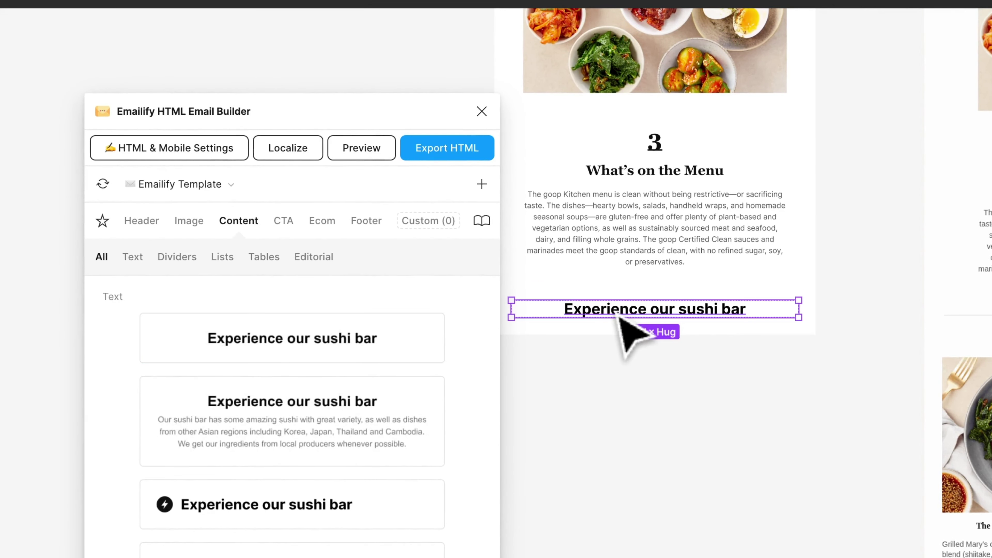
pyautogui.press('Escape')
pyautogui.doubleClick(626, 176)
pyautogui.hotkey('ctrl', 'c')
pyautogui.doubleClick(670, 309)
pyautogui.hotkey('ctrl', 'v')
pyautogui.doubleClick(685, 309)
pyautogui.hotkey('ctrl', 'a')
pyautogui.write('A few goop')
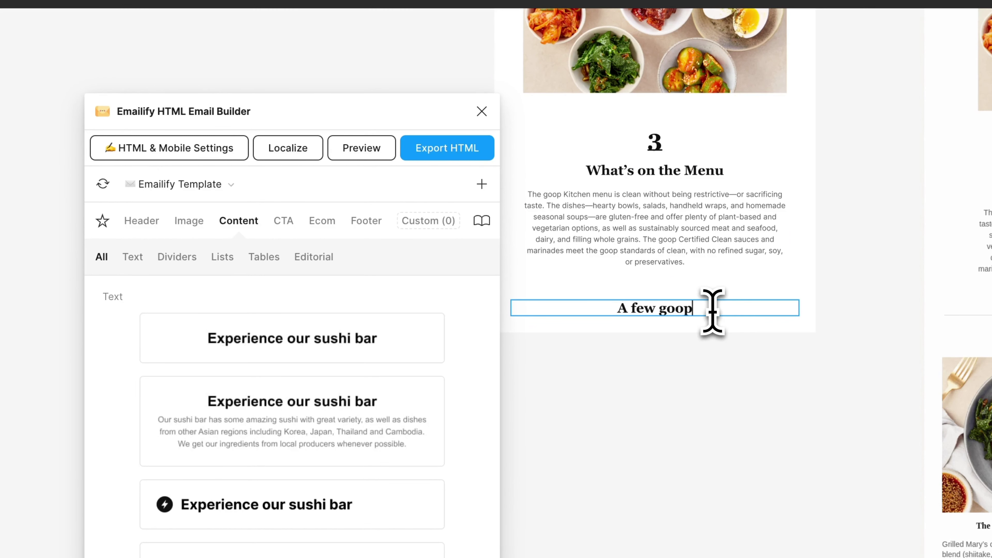
pyautogui.write(' Kitc')
pyautogui.write('hen You')
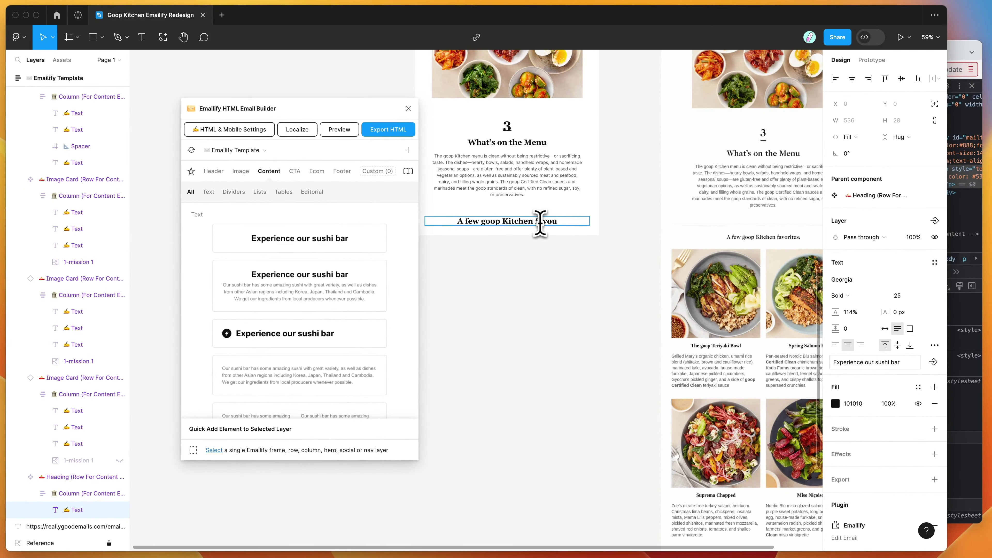
# Add a Divider Line to the heading's column and move it above the heading
pyautogui.click(92, 493)
pyautogui.click(324, 450)
pyautogui.click(341, 402)
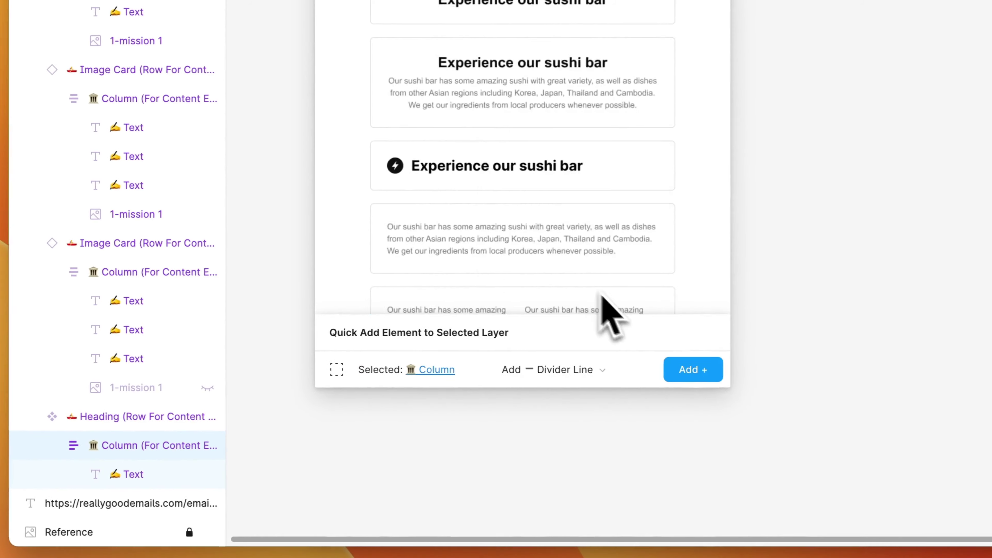
pyautogui.click(397, 450)
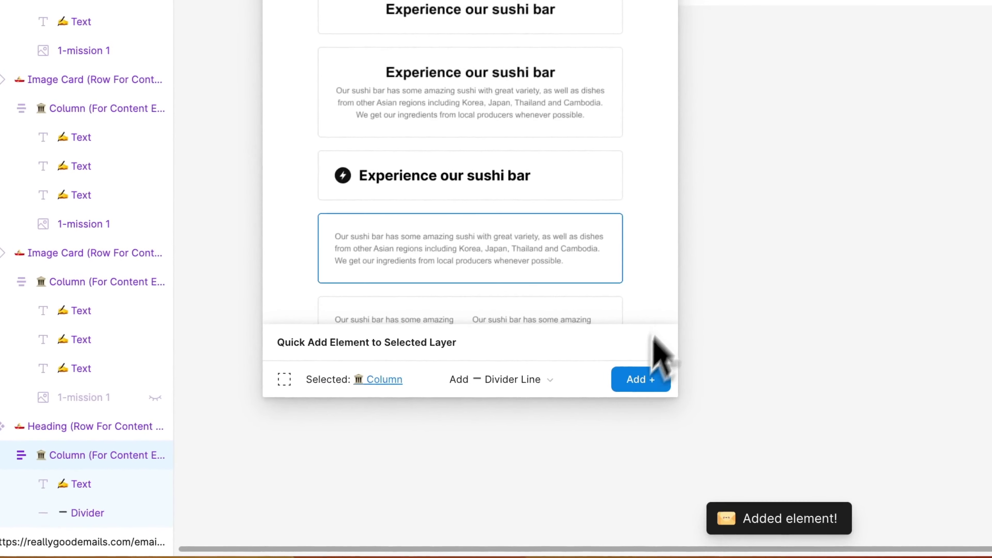
pyautogui.moveTo(155, 501); pyautogui.dragTo(147, 467)
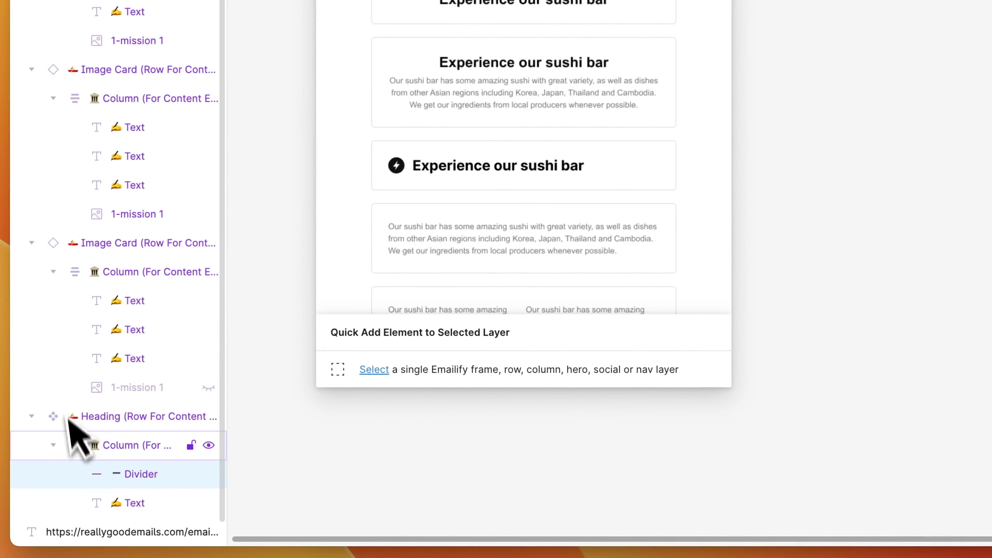
# Set the heading column's auto-layout spacing to 30
pyautogui.click(125, 445)
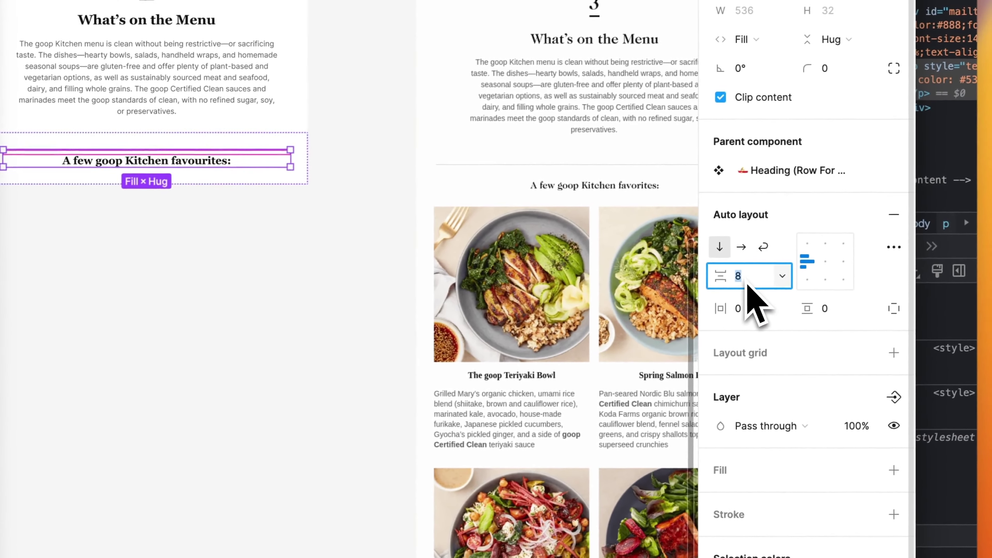
pyautogui.write('18')
pyautogui.press('Return')
pyautogui.hotkey('shift', 'Up')
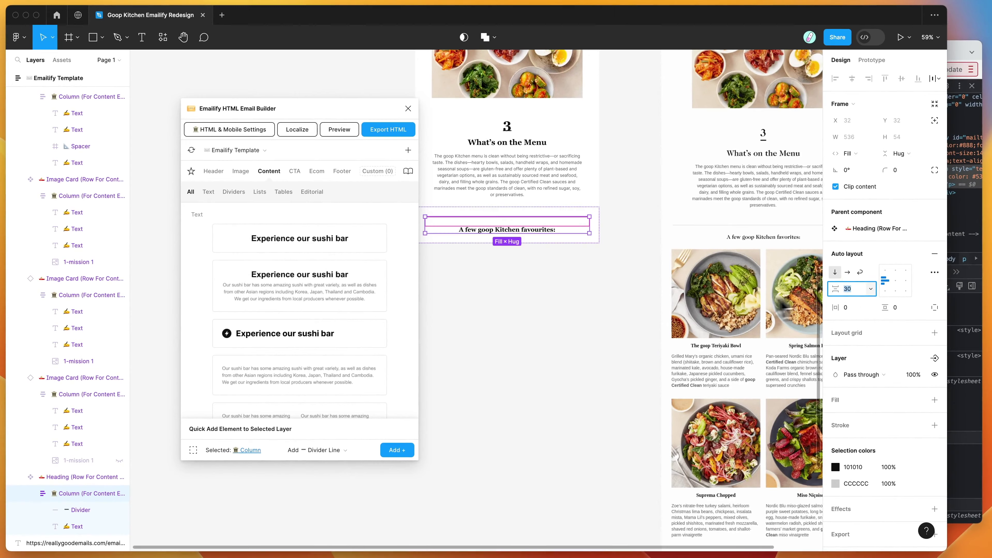
pyautogui.scroll(-2, 708, 307)
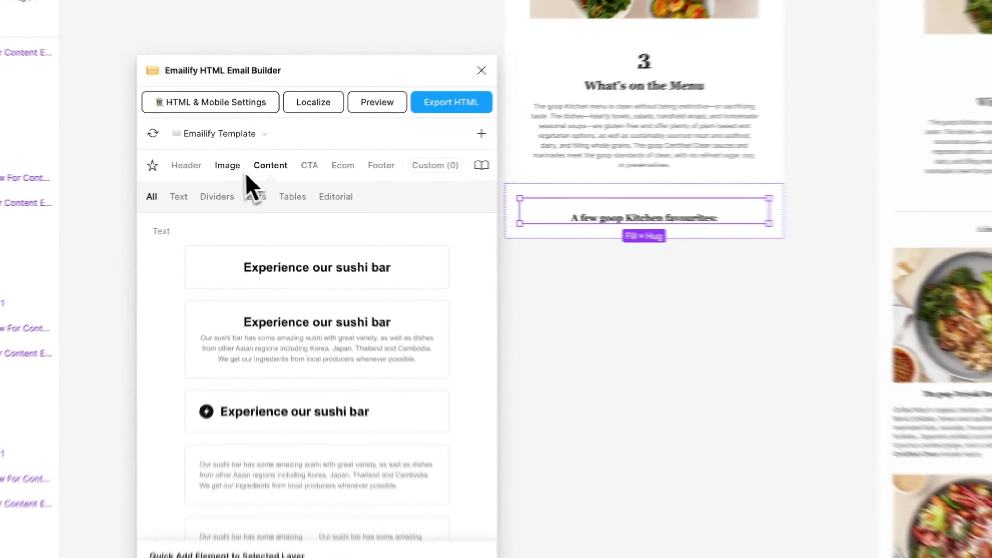
pyautogui.click(241, 170)
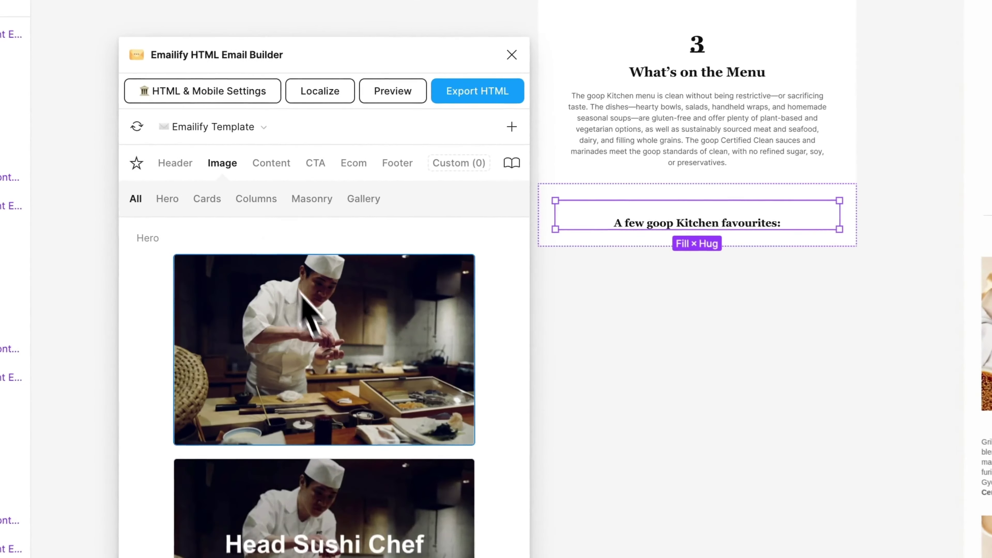
# Insert the two-column image Cards block below the heading and title the first card 'The goop Teriyaki Bowl'
pyautogui.scroll(-5, 321, 332)
pyautogui.scroll(-3, 328, 352)
pyautogui.scroll(-2, 327, 354)
pyautogui.scroll(-1, 328, 349)
pyautogui.click(334, 363)
pyautogui.doubleClick(283, 332)
pyautogui.hotkey('ctrl', 'v')
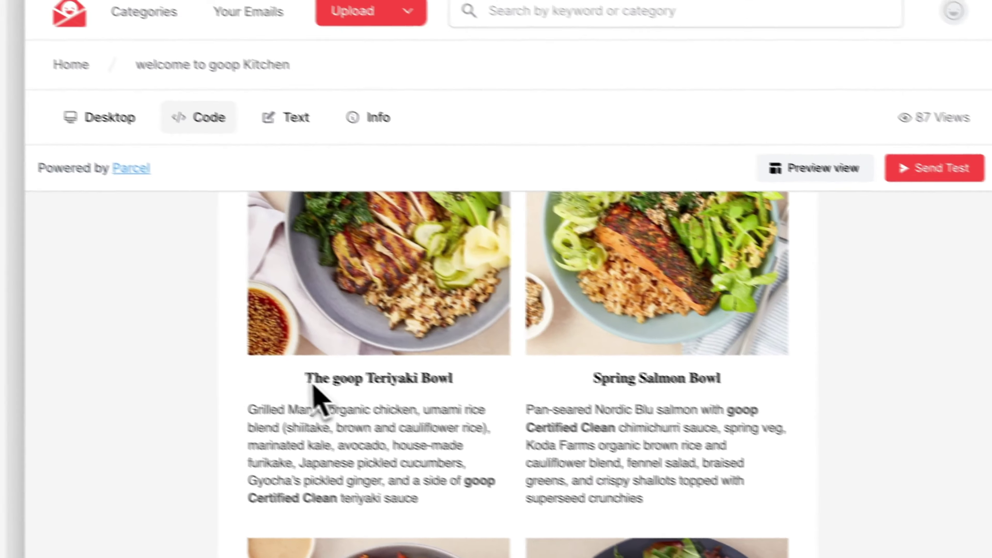
pyautogui.moveTo(307, 378); pyautogui.dragTo(453, 380)
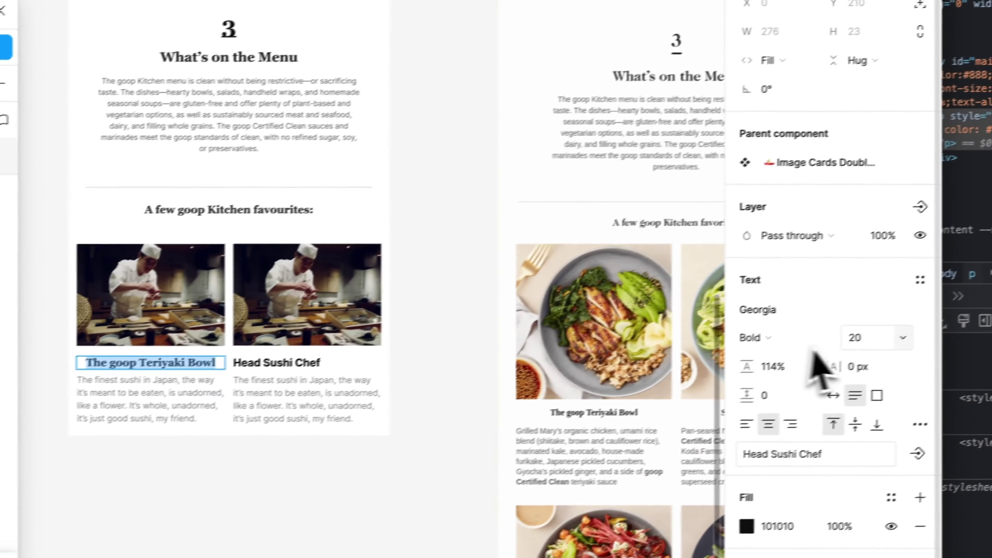
# Set the card title to size 16 and paste the Teriyaki Bowl description into the body
pyautogui.click(859, 339)
pyautogui.write('16')
pyautogui.press('Return')
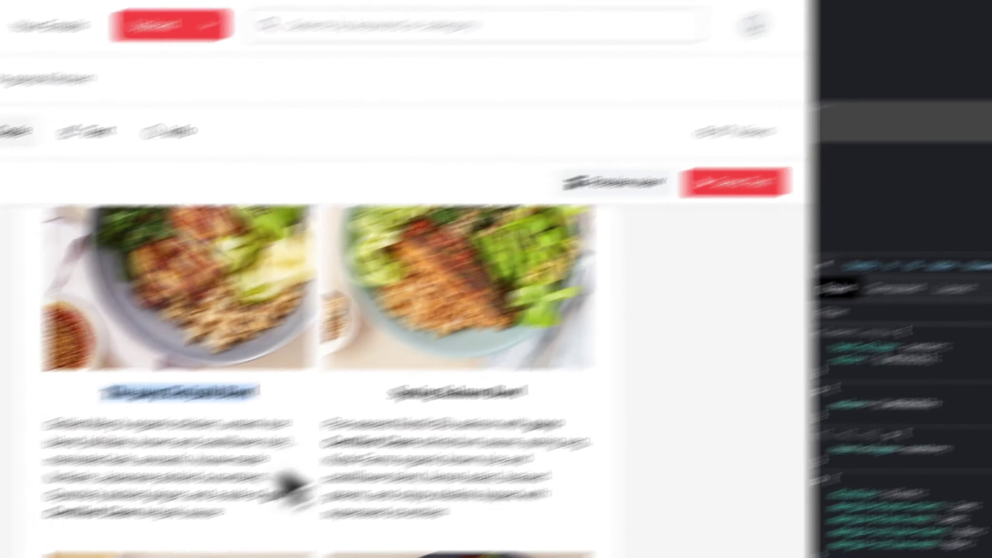
pyautogui.moveTo(514, 434); pyautogui.dragTo(346, 345)
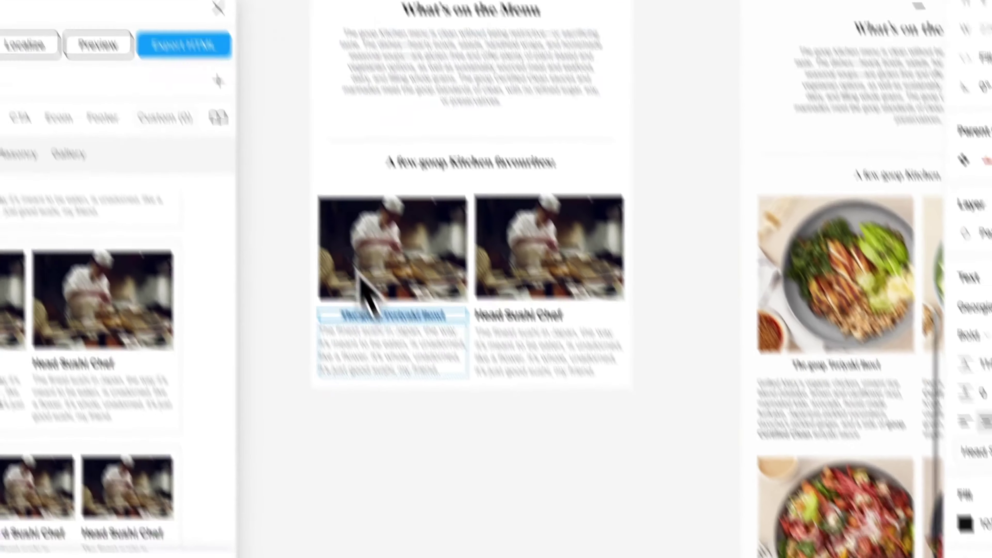
pyautogui.doubleClick(348, 262)
pyautogui.hotkey('ctrl', 'a')
pyautogui.hotkey('ctrl', 'v')
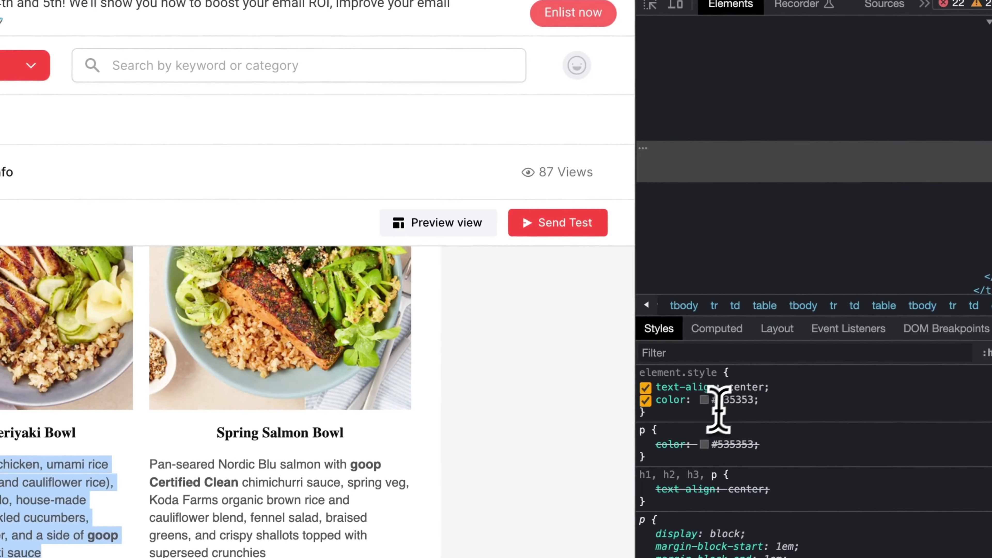
# Restyle the description to size 14 with 535353 grey text
pyautogui.click(738, 398)
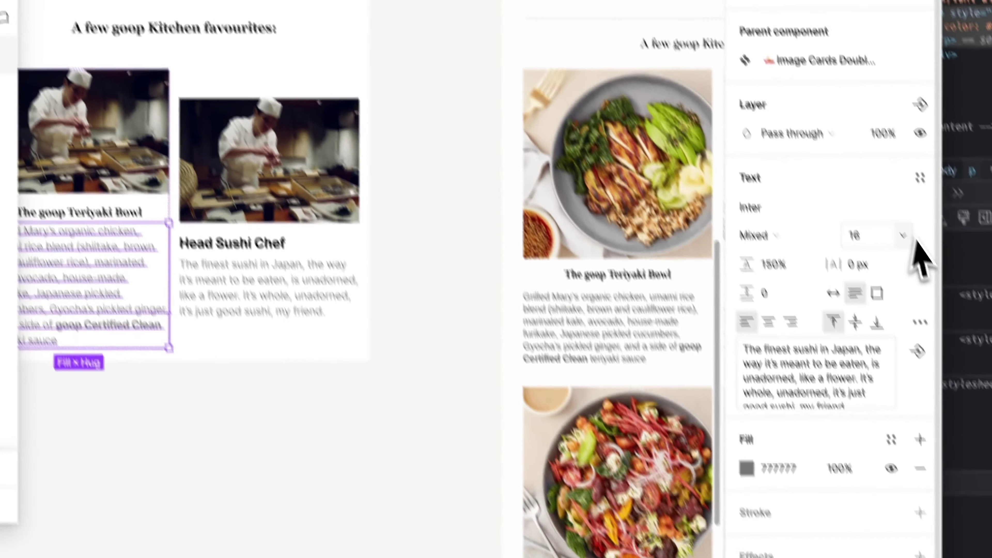
pyautogui.click(871, 236)
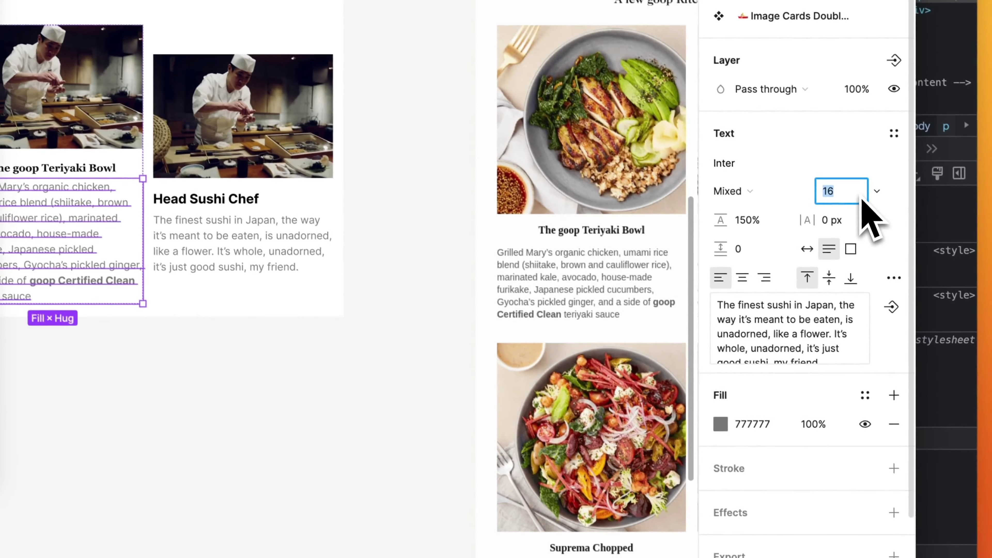
pyautogui.write('14')
pyautogui.press('Return')
pyautogui.write('535353')
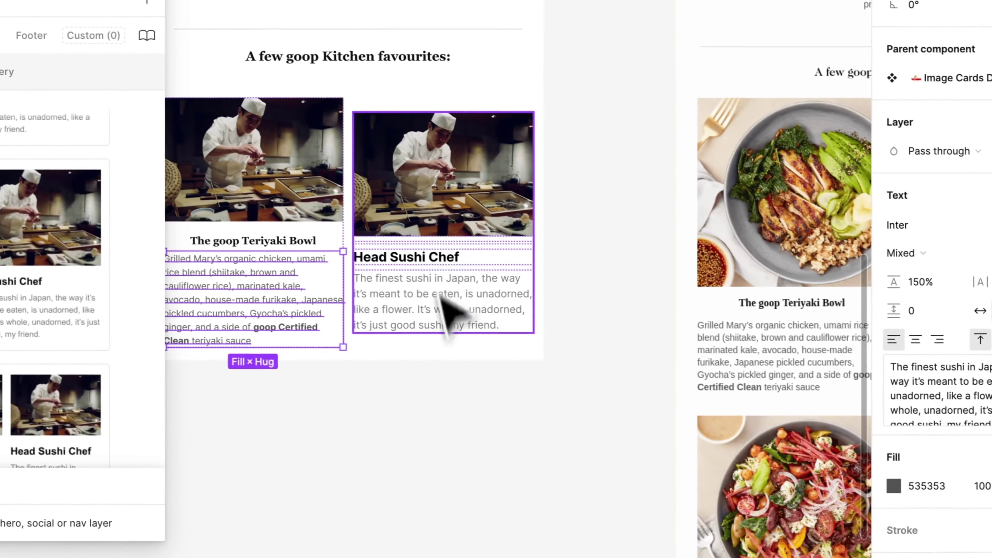
pyautogui.click(313, 198)
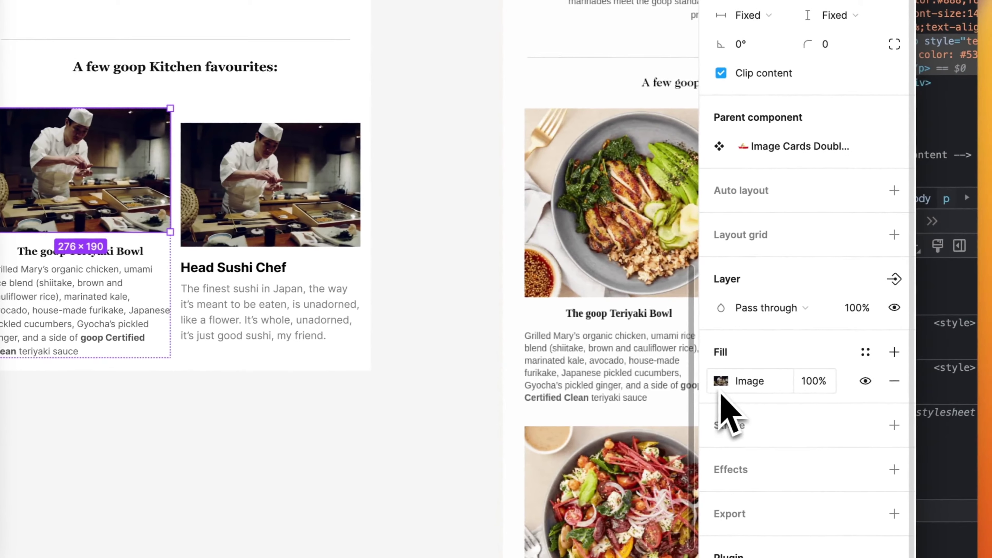
# Swap the first card's photo for the chicken bowl image, squared at 276 high
pyautogui.click(719, 383)
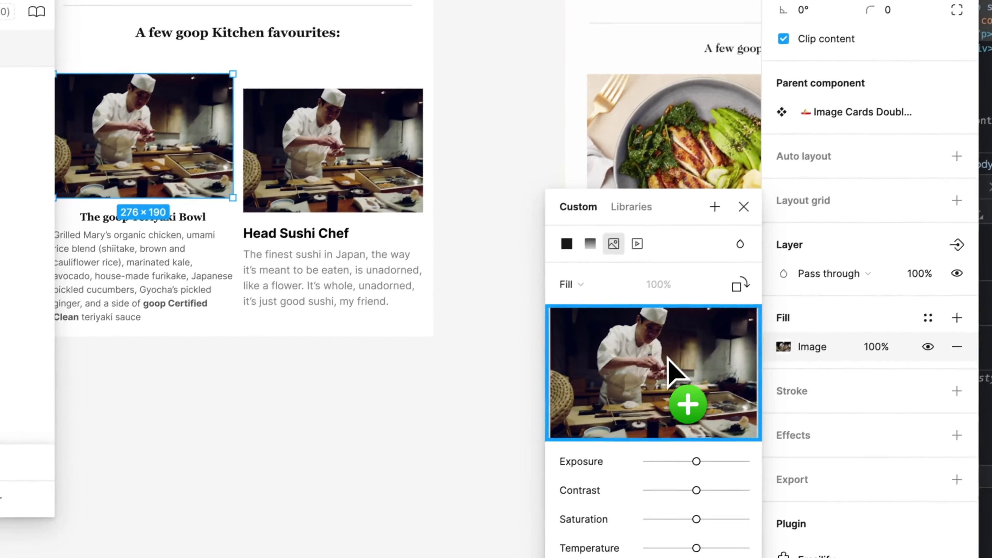
pyautogui.moveTo(895, 336); pyautogui.dragTo(689, 406)
pyautogui.scroll(-2, 361, 275)
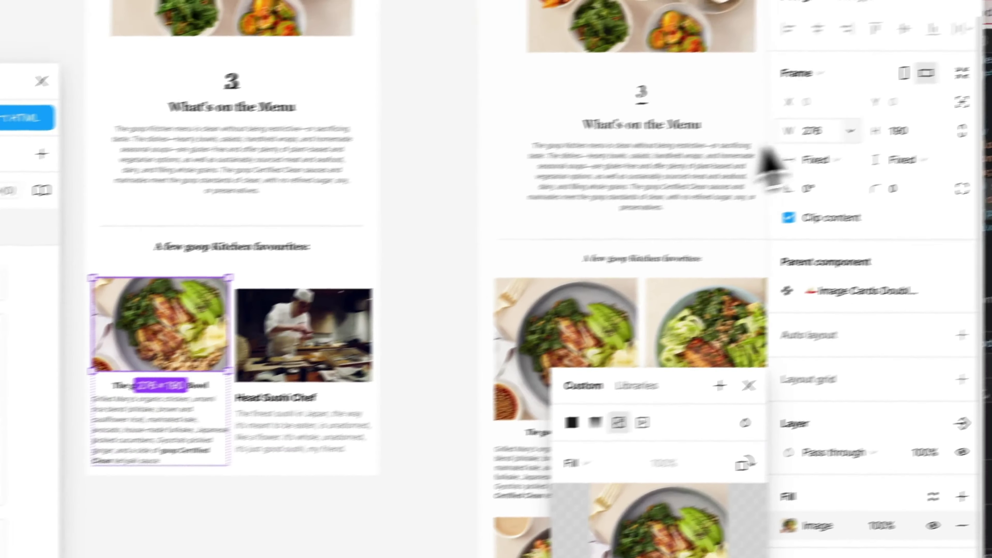
pyautogui.click(763, 152)
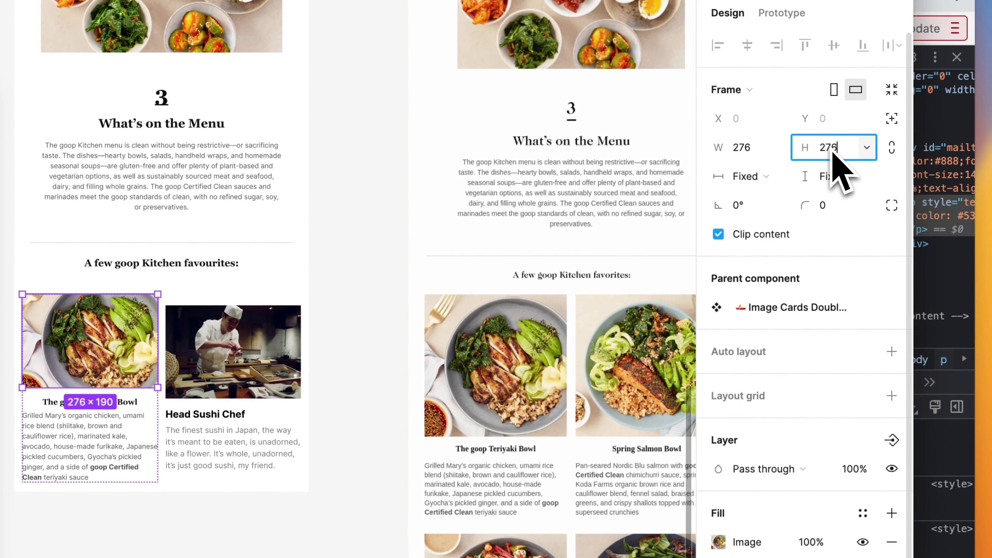
pyautogui.press('Return')
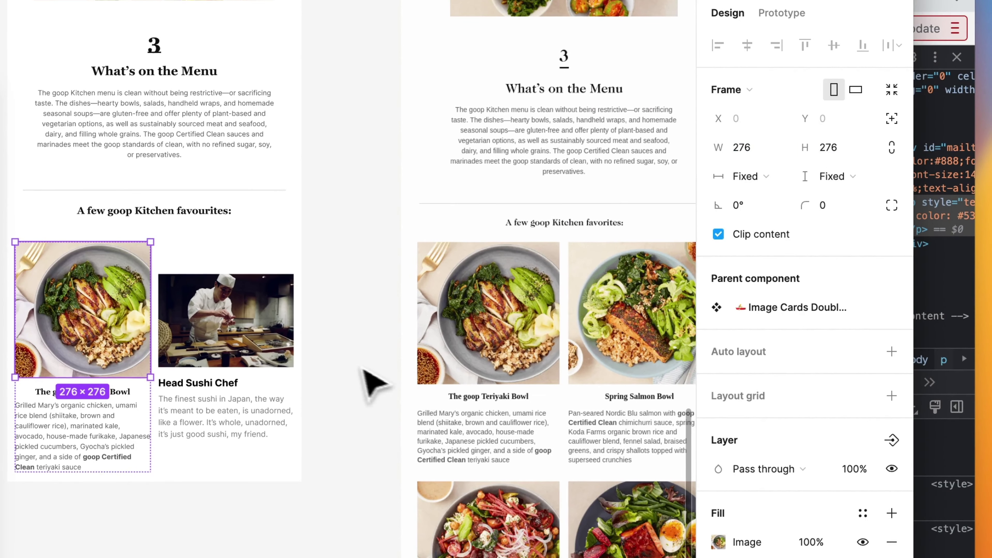
pyautogui.click(362, 381)
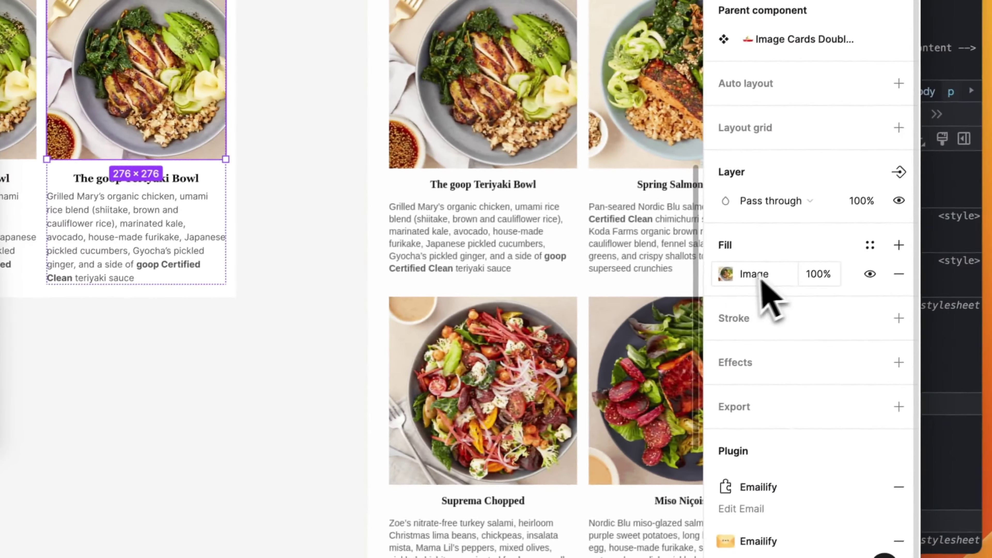
# Put the salmon bowl photo in the second card and duplicate the row of cards
pyautogui.click(742, 354)
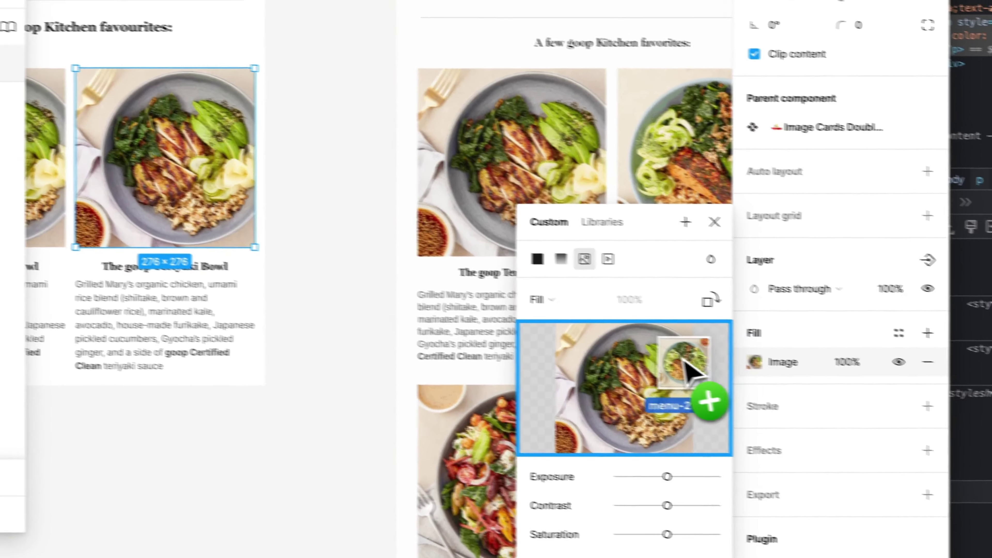
pyautogui.moveTo(637, 129); pyautogui.dragTo(695, 377)
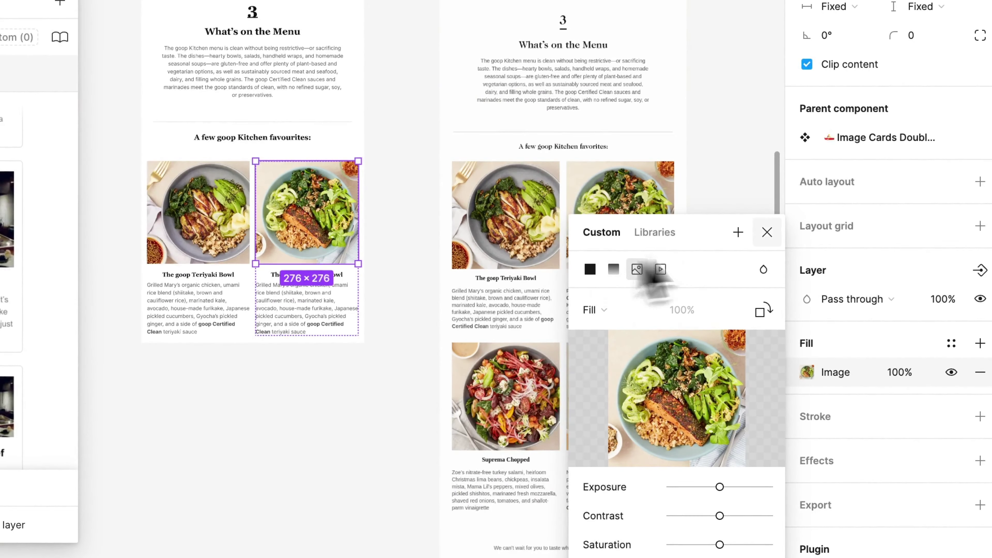
pyautogui.click(766, 232)
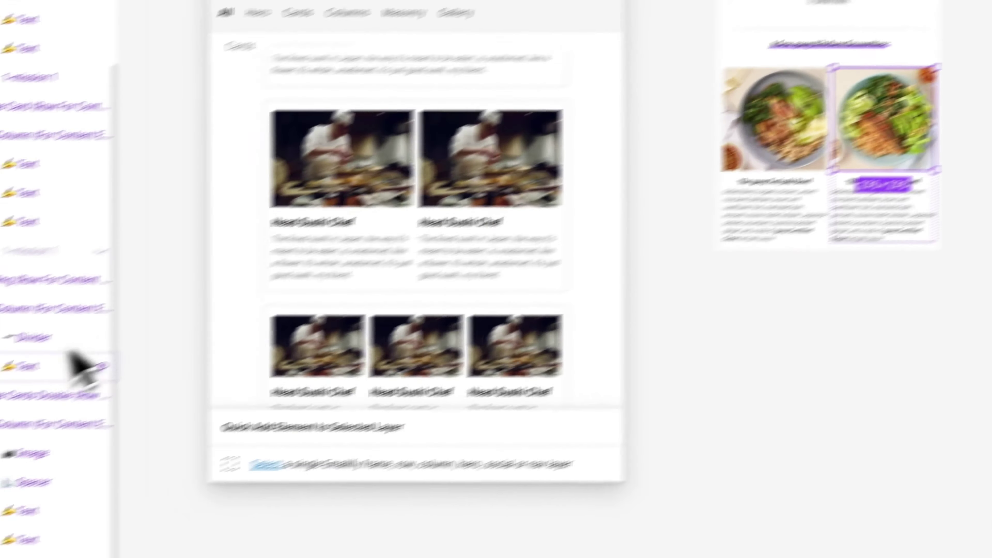
pyautogui.hotkey('ctrl', 'd')
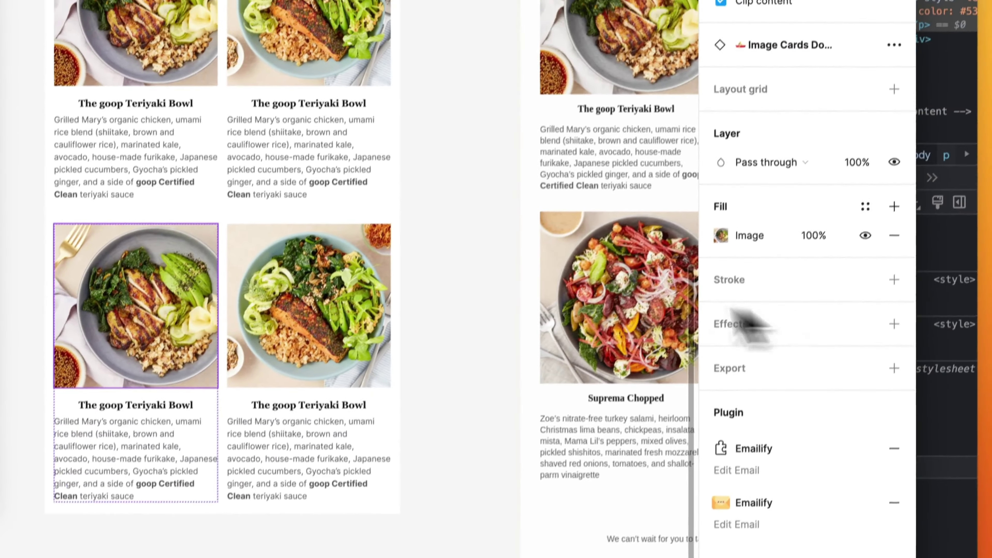
# Replace the bottom cards' photos with the Suprema Chopped and Miso Niçoise dishes
pyautogui.click(719, 254)
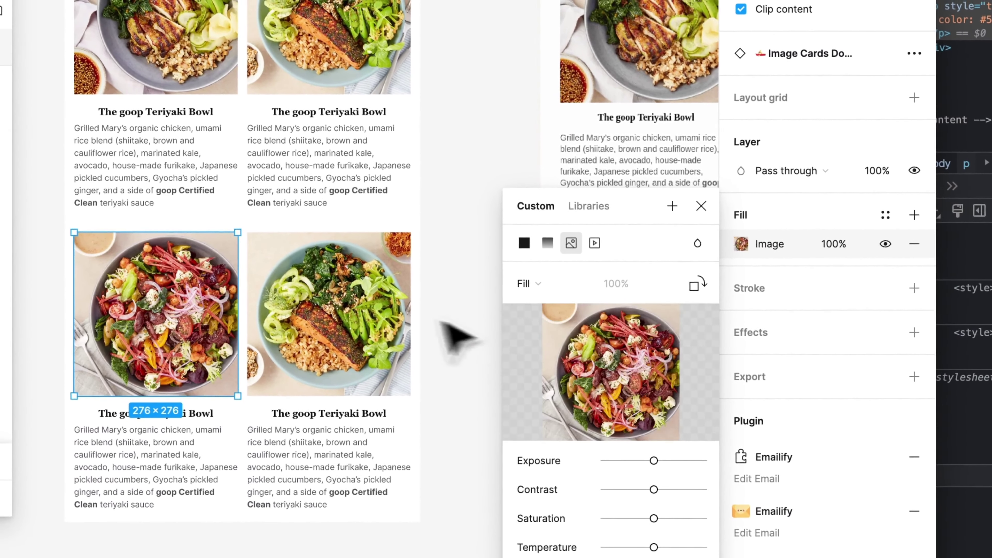
pyautogui.click(387, 328)
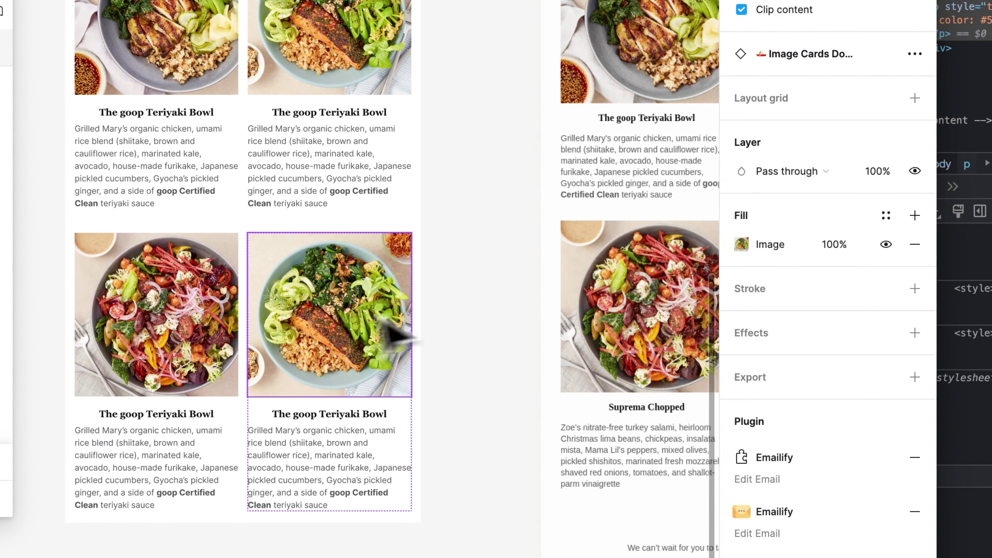
pyautogui.hscroll(3, 395, 332)
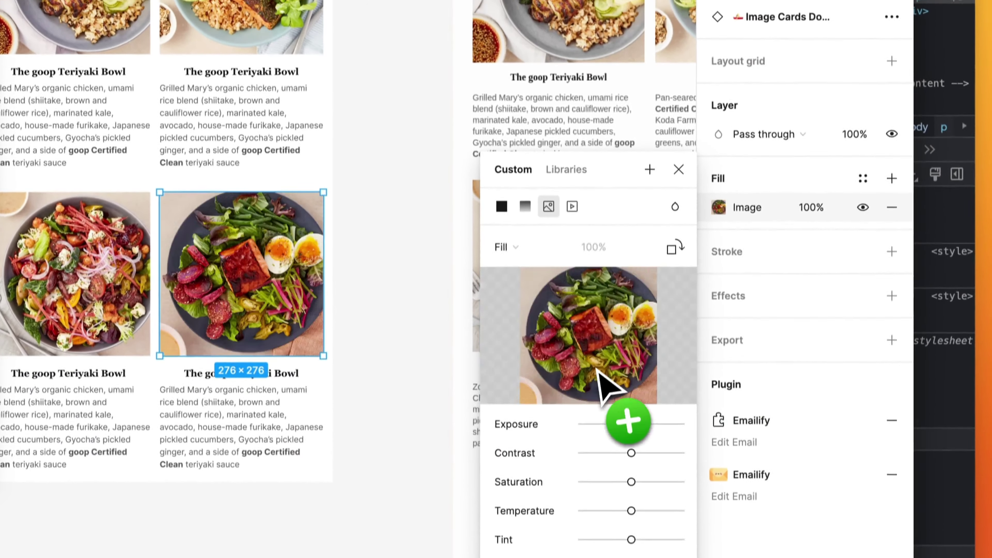
pyautogui.moveTo(744, 258); pyautogui.dragTo(630, 301)
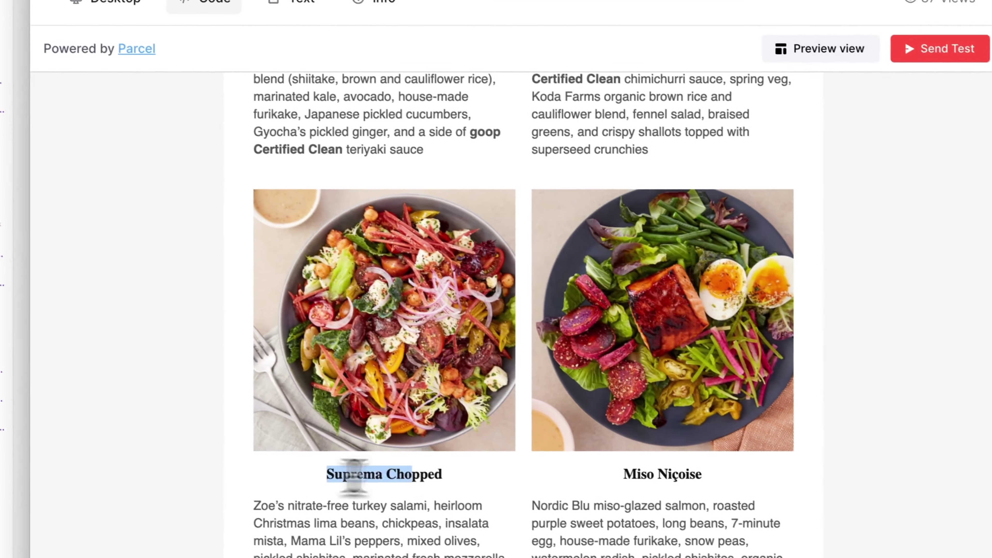
pyautogui.moveTo(238, 437); pyautogui.dragTo(356, 437)
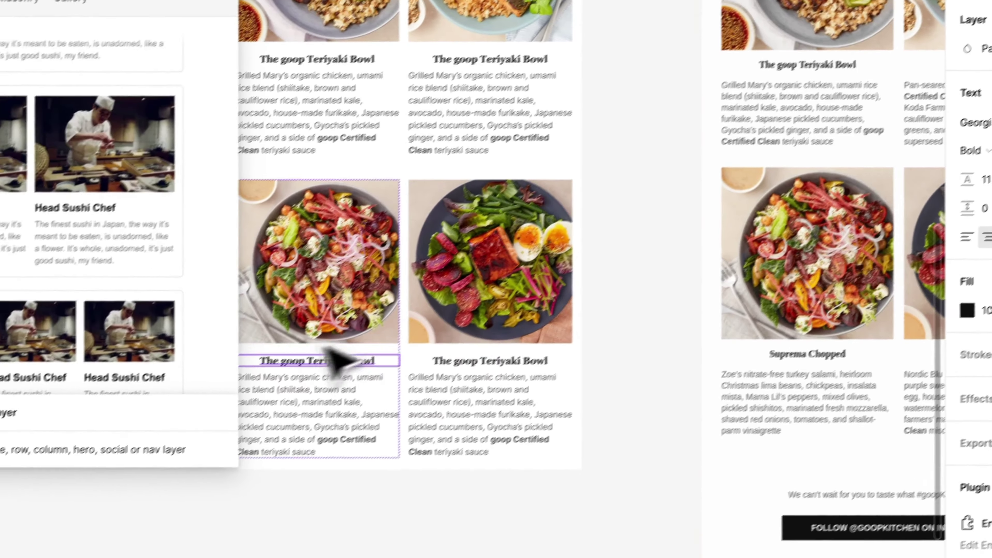
# Paste the Suprema Chopped, Miso Niçoise and Spring Salmon Bowl titles and reference descriptions into their cards
pyautogui.doubleClick(328, 357)
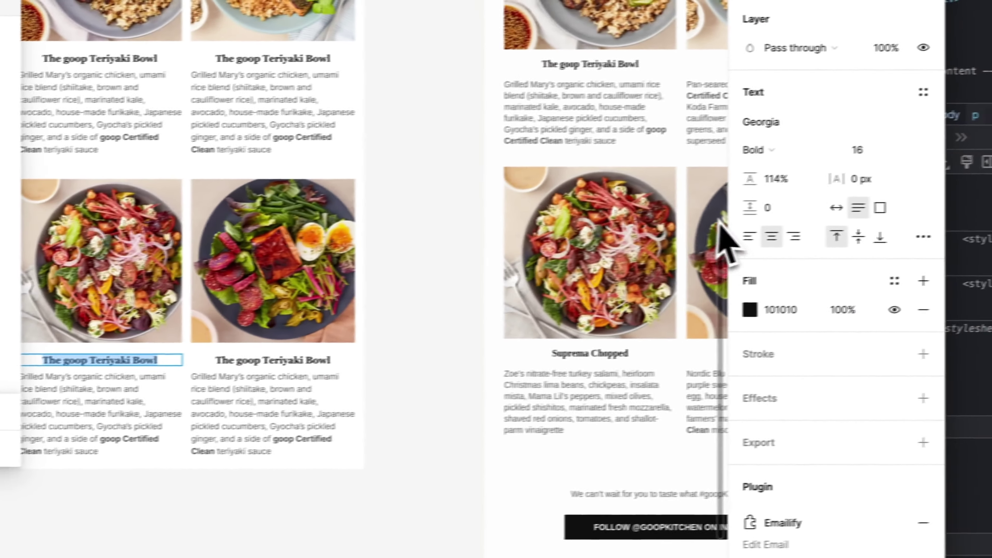
pyautogui.write('Suprema Chopped')
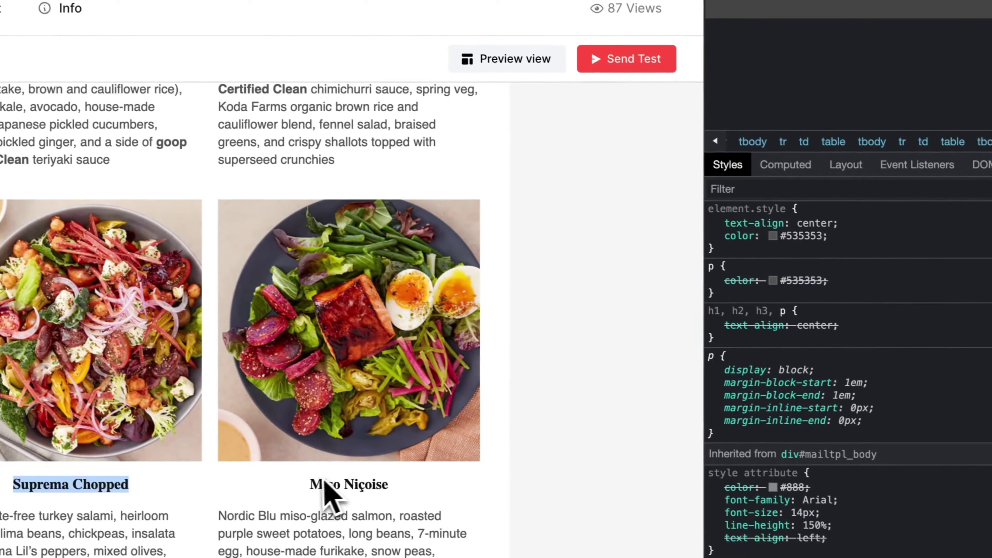
pyautogui.moveTo(317, 486); pyautogui.dragTo(386, 486)
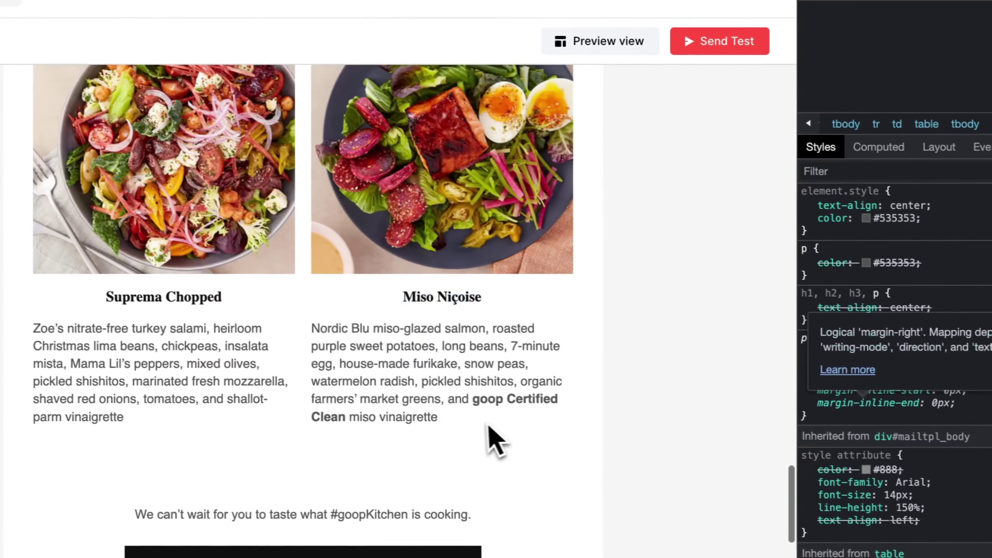
pyautogui.moveTo(491, 437); pyautogui.dragTo(334, 326)
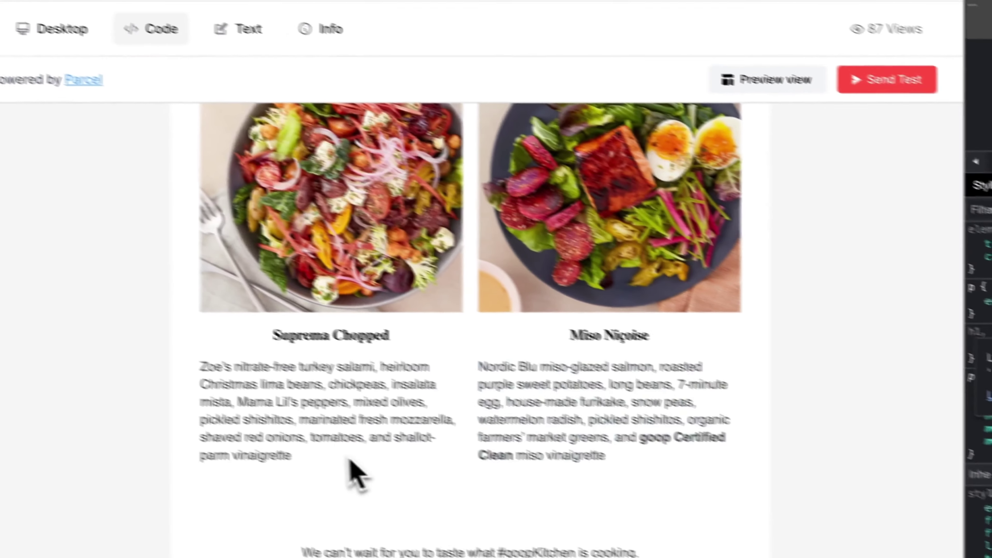
pyautogui.moveTo(334, 471); pyautogui.dragTo(256, 406)
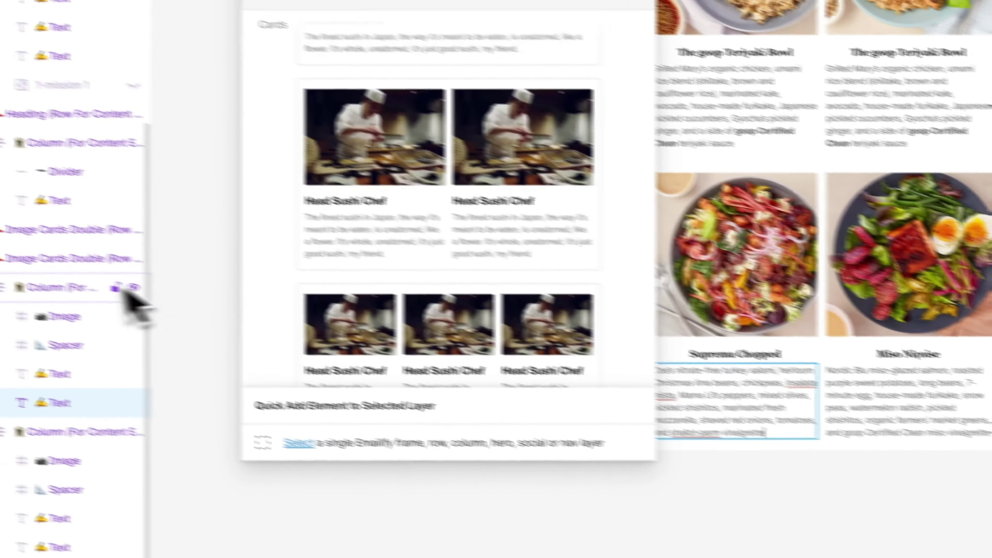
pyautogui.click(124, 290)
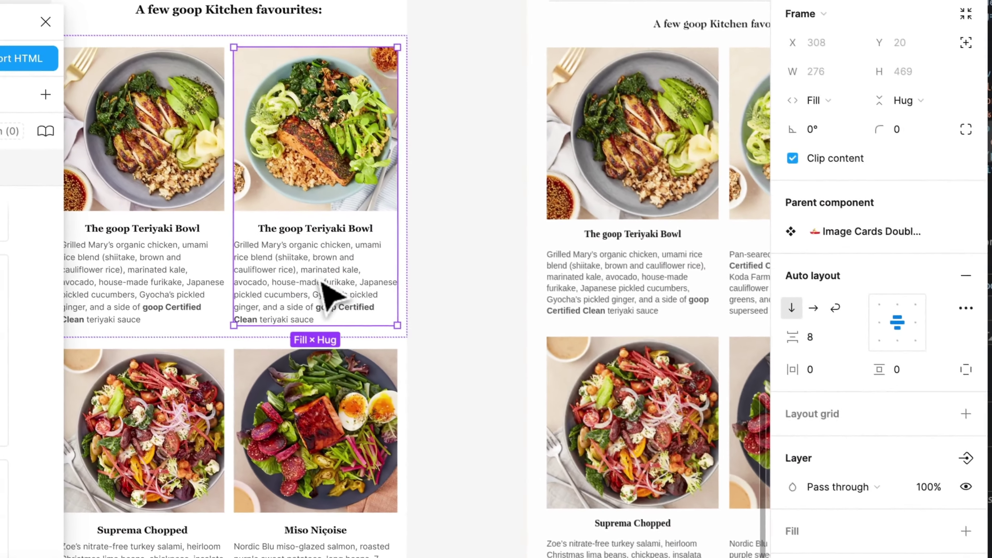
pyautogui.doubleClick(326, 295)
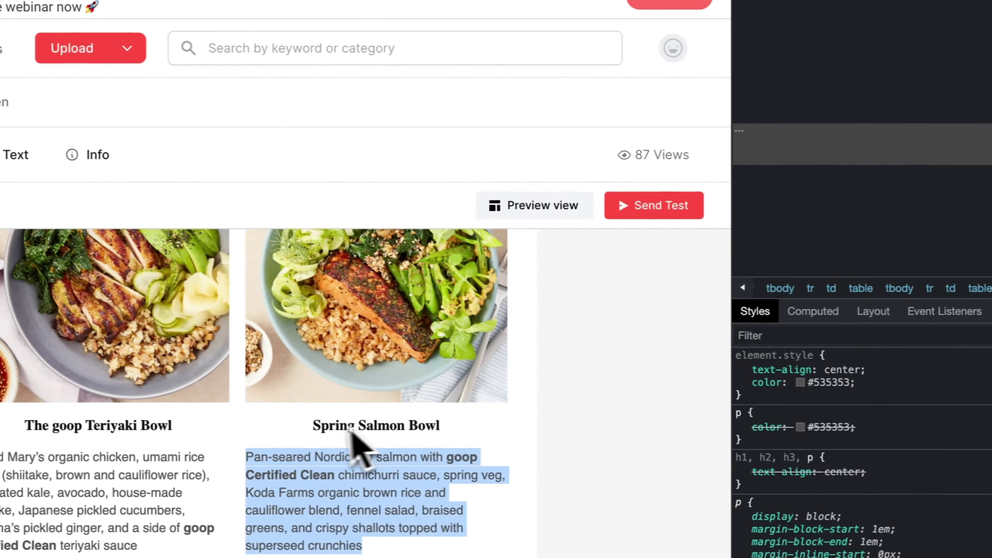
pyautogui.moveTo(352, 434); pyautogui.dragTo(426, 444)
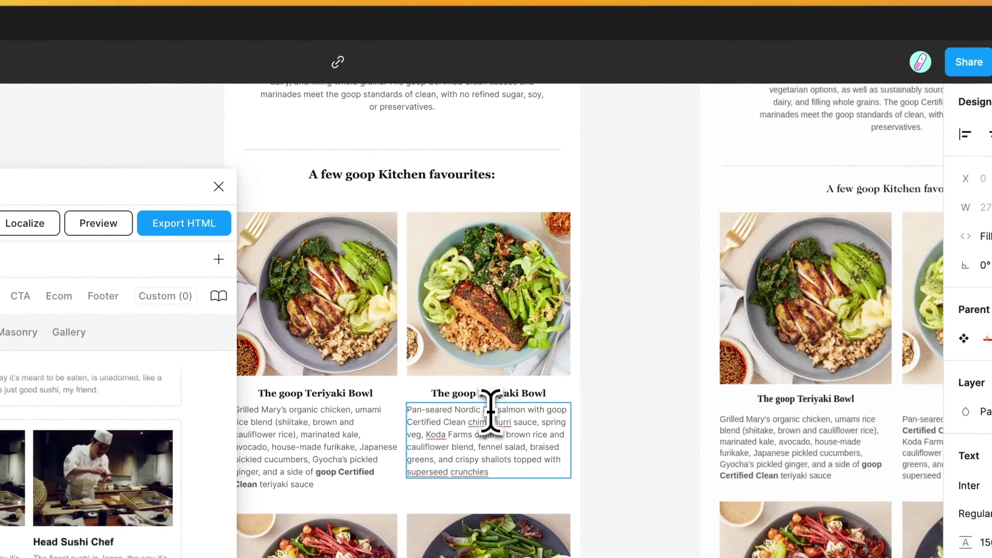
pyautogui.press('Escape')
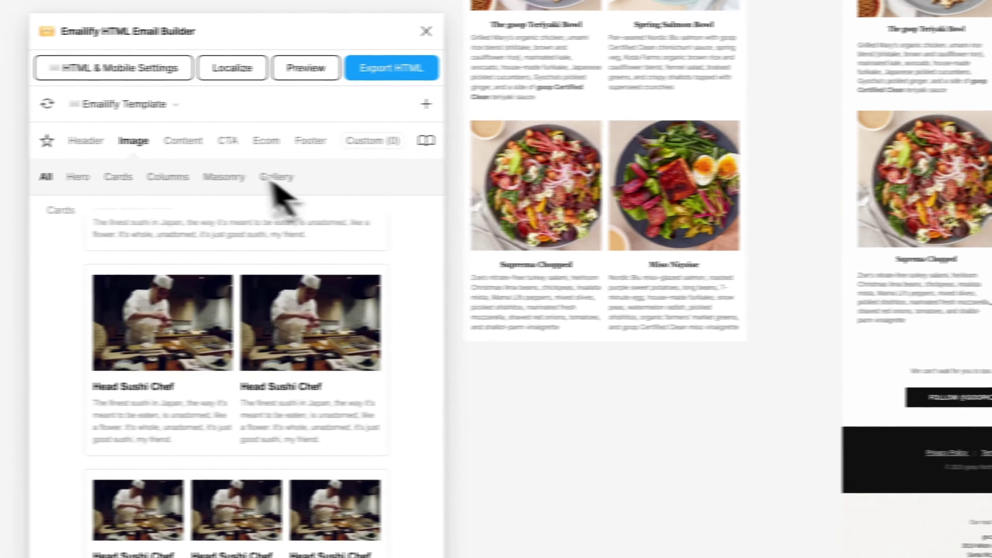
pyautogui.click(277, 139)
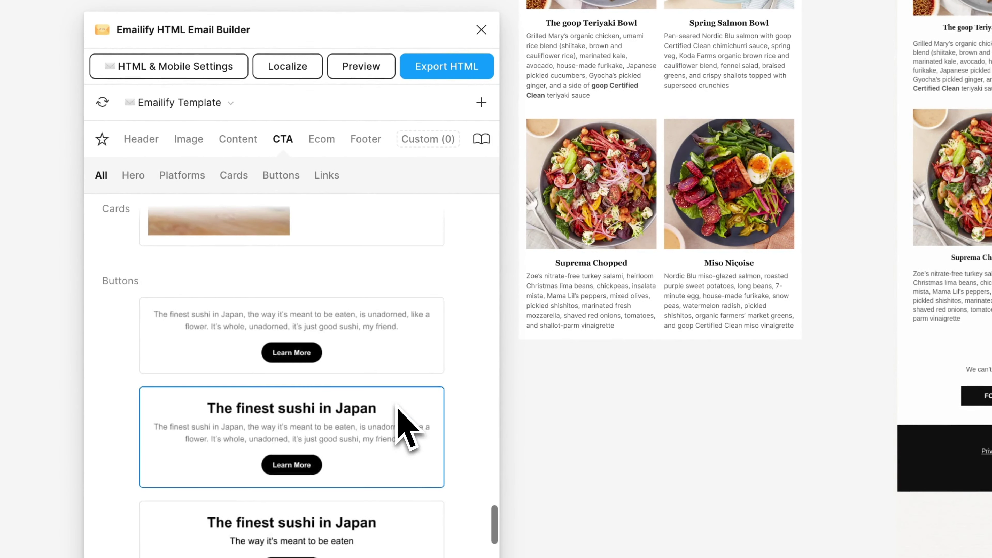
# Insert a CTA Buttons block below the dishes and paste in the #goopKitchen sentence
pyautogui.click(393, 346)
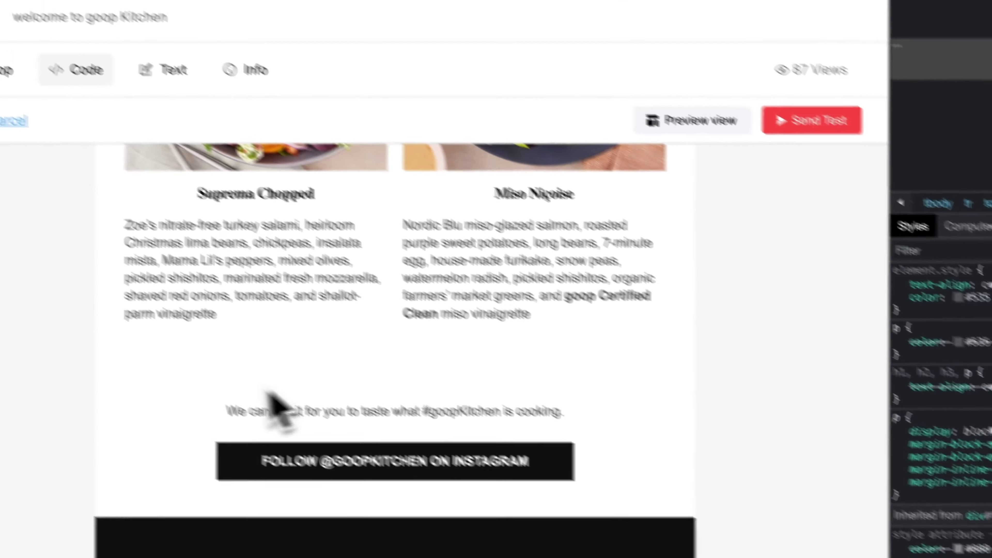
pyautogui.moveTo(287, 447); pyautogui.dragTo(625, 450)
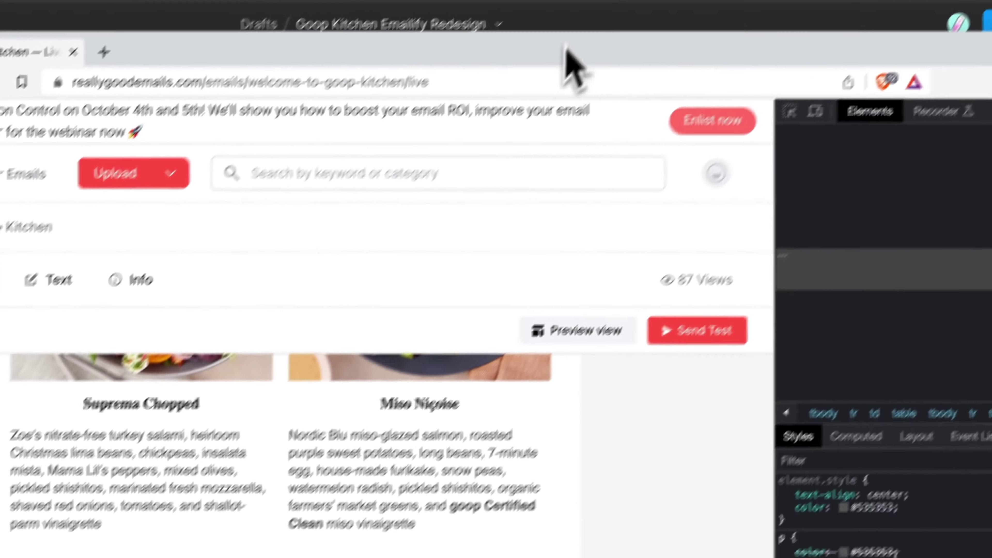
pyautogui.click(565, 67)
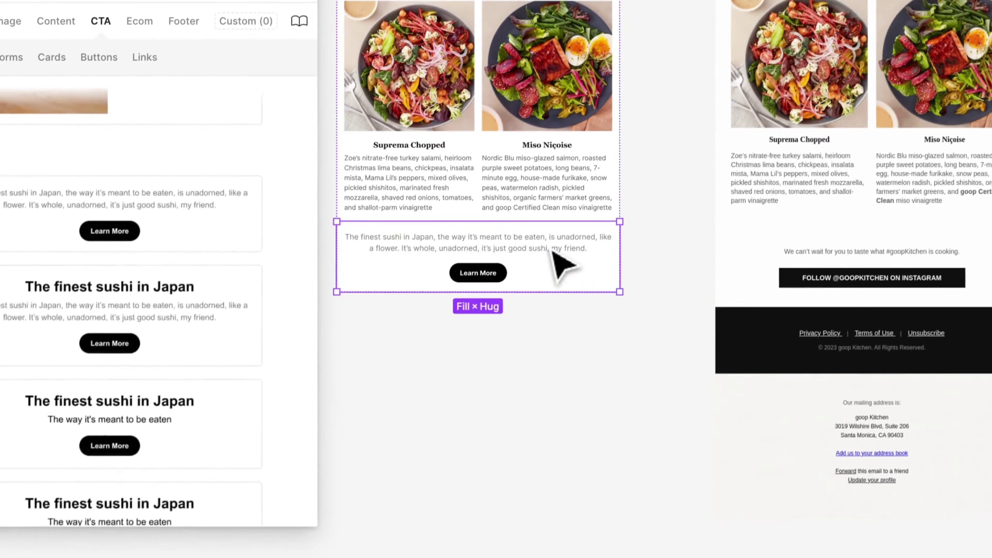
pyautogui.doubleClick(553, 250)
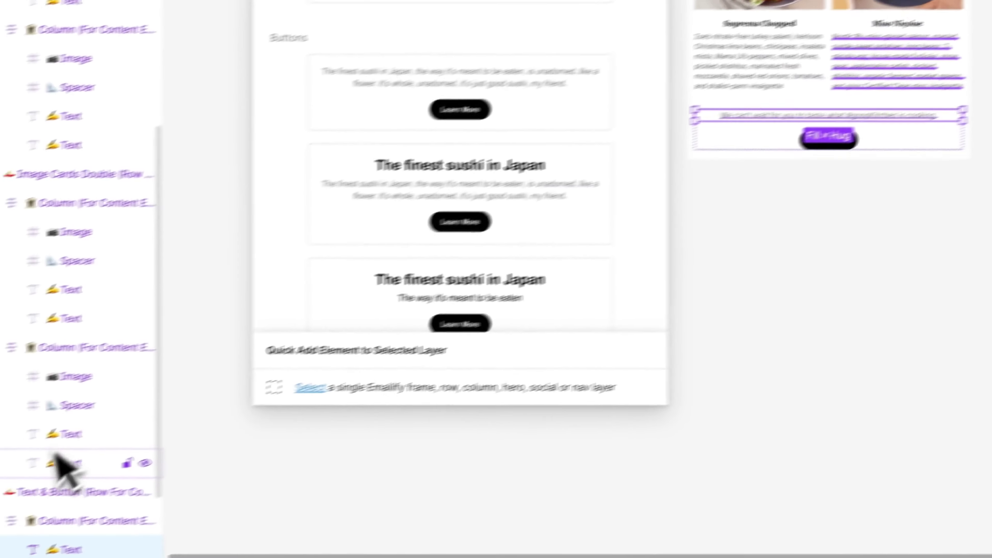
# Raise the text-and-button row's vertical padding to 30
pyautogui.click(65, 479)
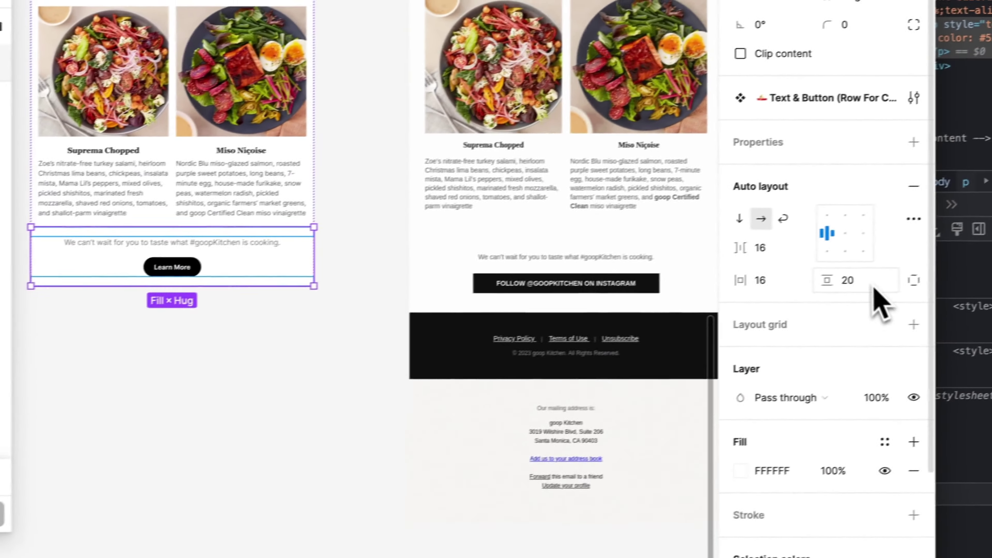
pyautogui.click(874, 289)
pyautogui.write('30')
pyautogui.press('Return')
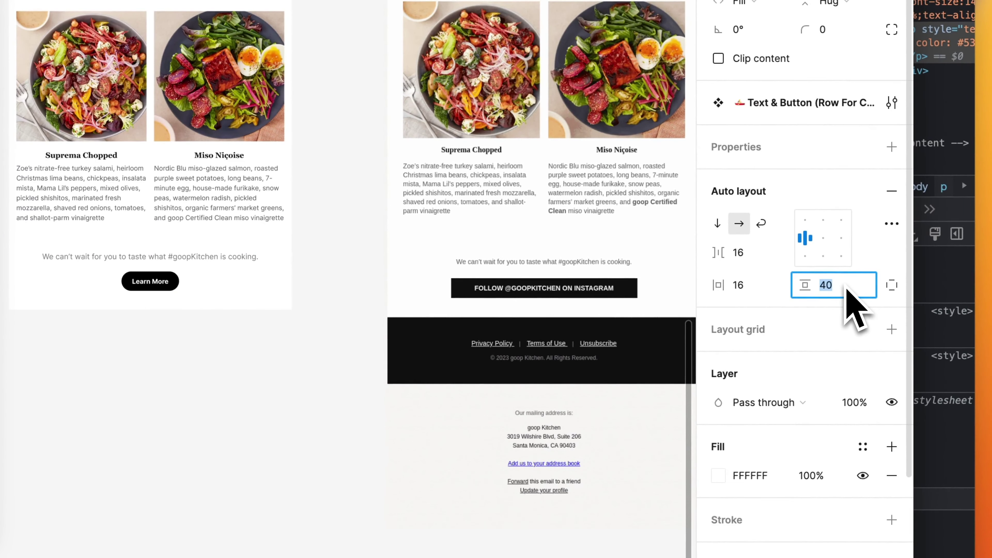
pyautogui.scroll(-2, 601, 308)
pyautogui.scroll(-3, 559, 289)
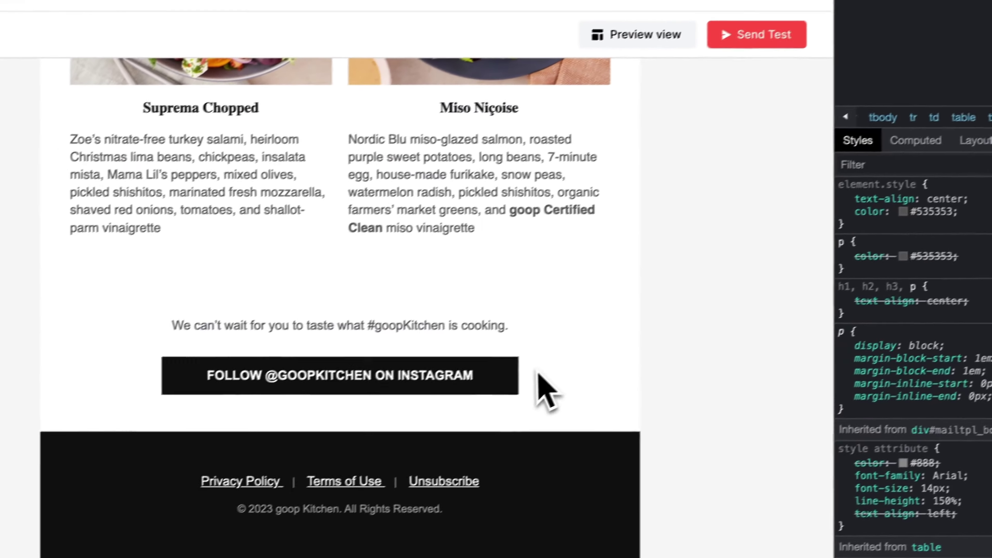
pyautogui.moveTo(649, 444); pyautogui.dragTo(343, 440)
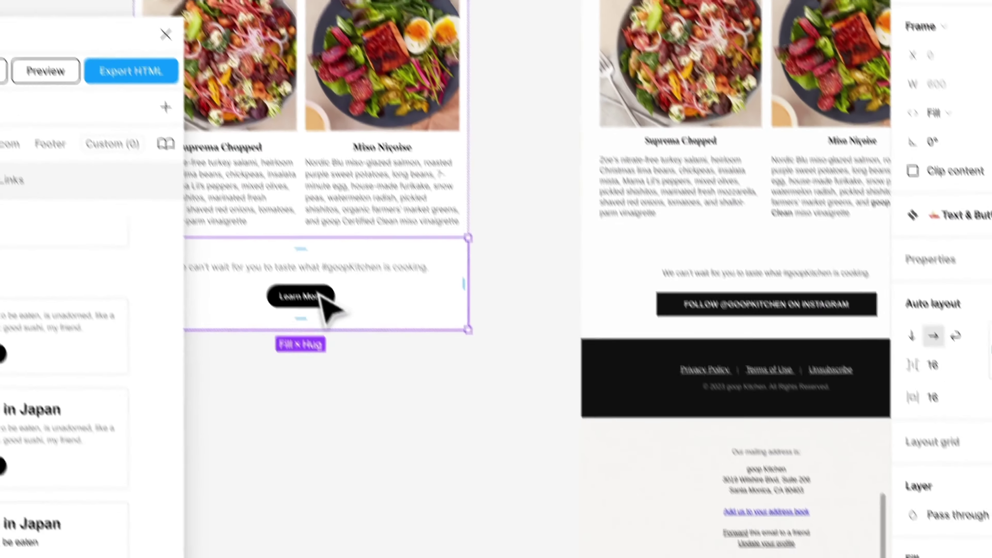
pyautogui.doubleClick(294, 265)
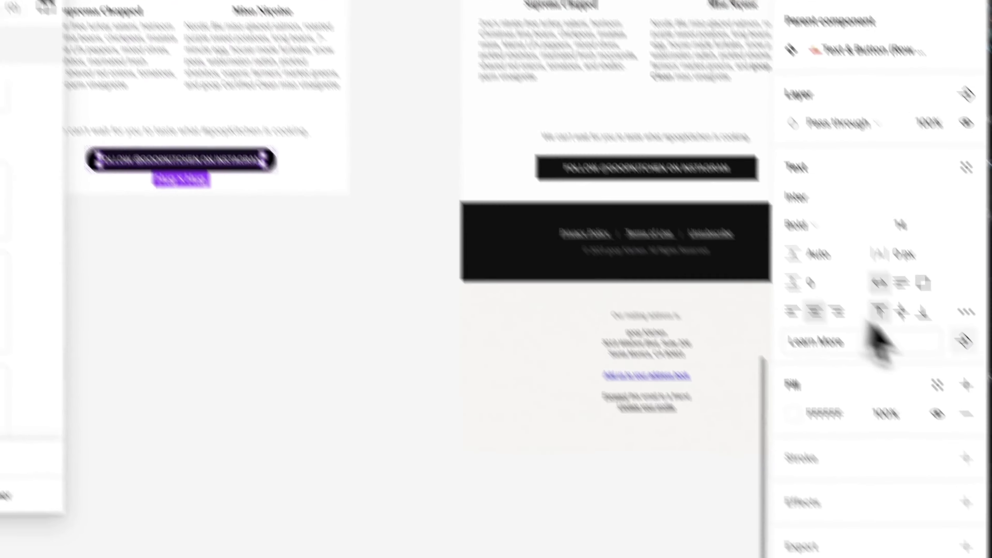
pyautogui.click(892, 233)
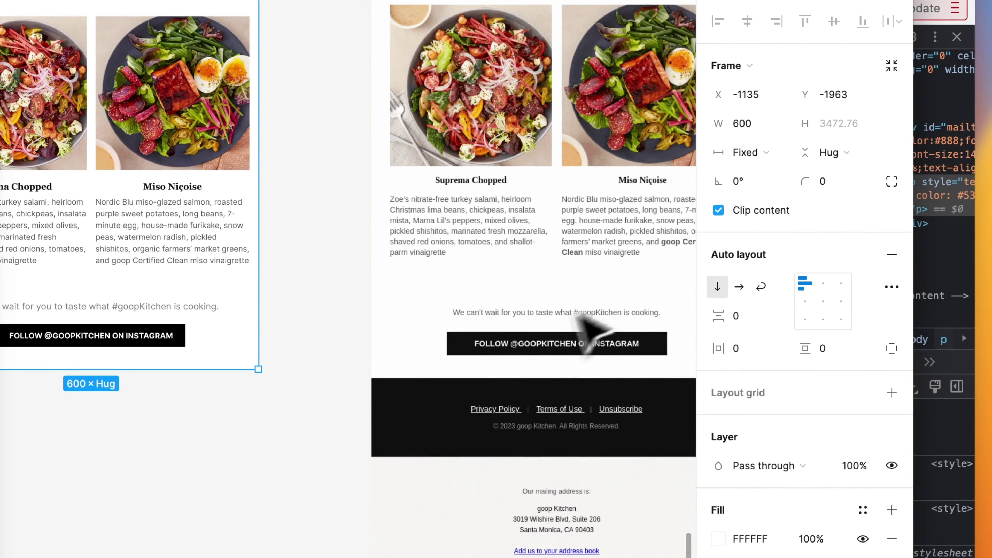
# Check the font size of the Miso Niçoise description for reference
pyautogui.scroll(-2, 487, 340)
pyautogui.click(364, 335)
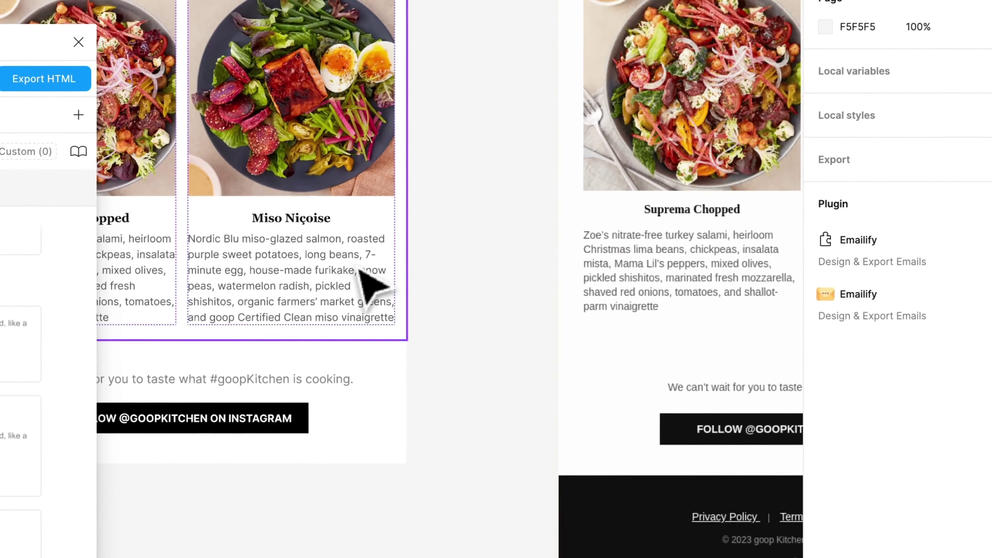
pyautogui.click(365, 283)
pyautogui.doubleClick(367, 285)
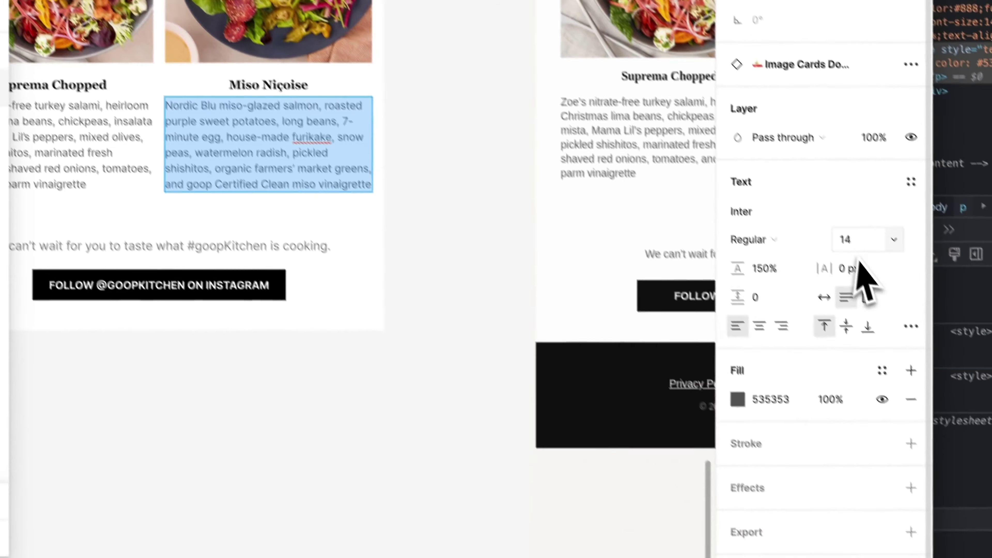
pyautogui.click(934, 340)
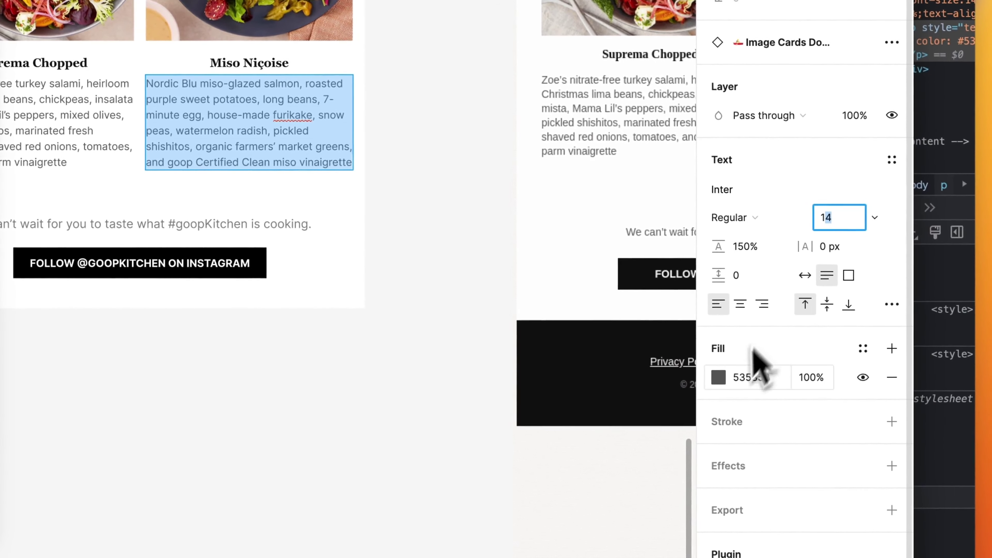
# Set the closing #goopKitchen sentence to size 14 with 535353 colour
pyautogui.click(234, 224)
pyautogui.doubleClick(234, 224)
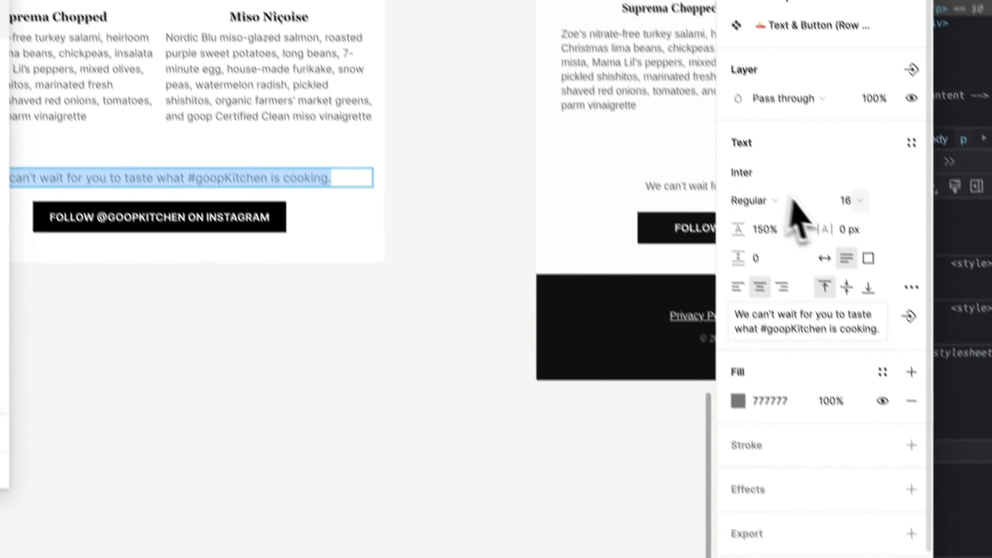
pyautogui.click(825, 217)
pyautogui.write('14')
pyautogui.press('Return')
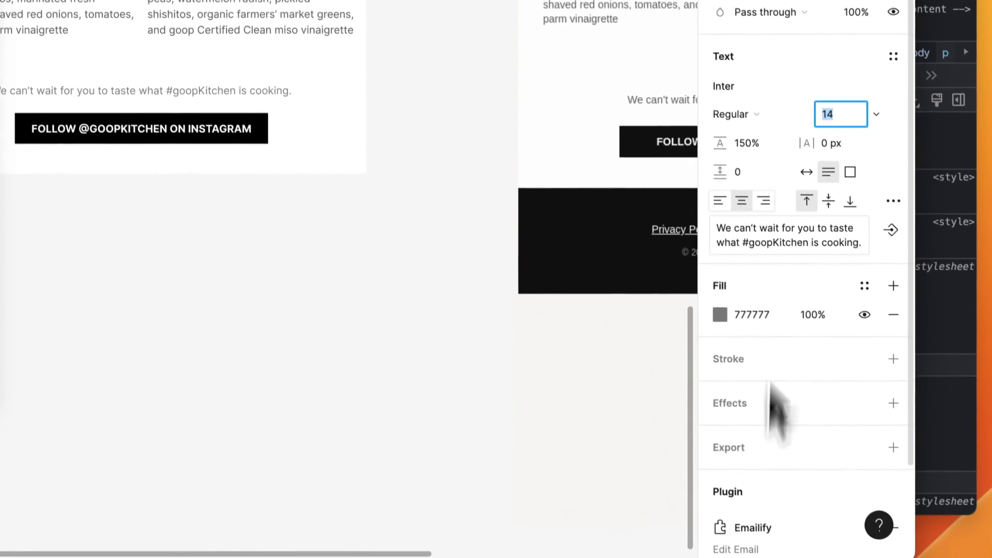
pyautogui.click(757, 368)
pyautogui.write('535353')
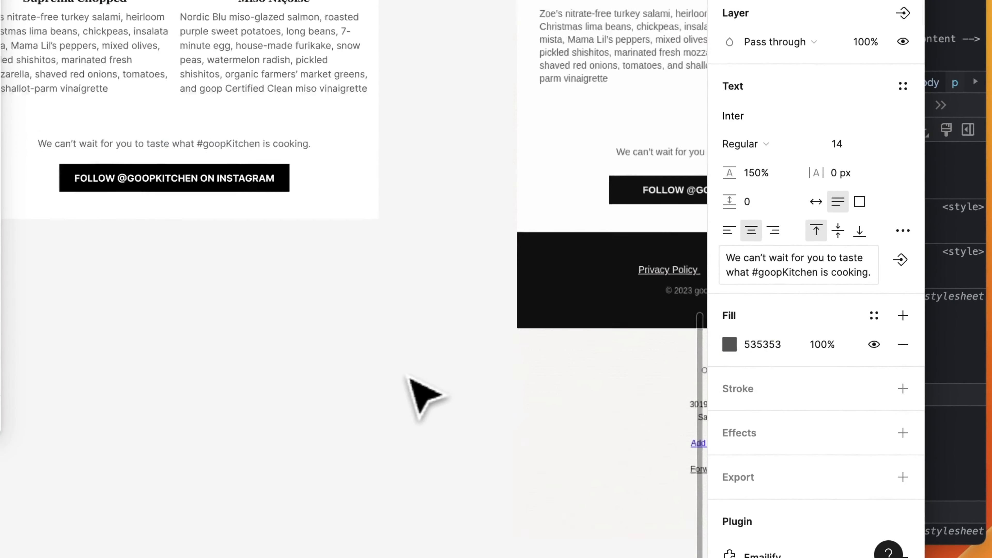
pyautogui.scroll(-5, 406, 394)
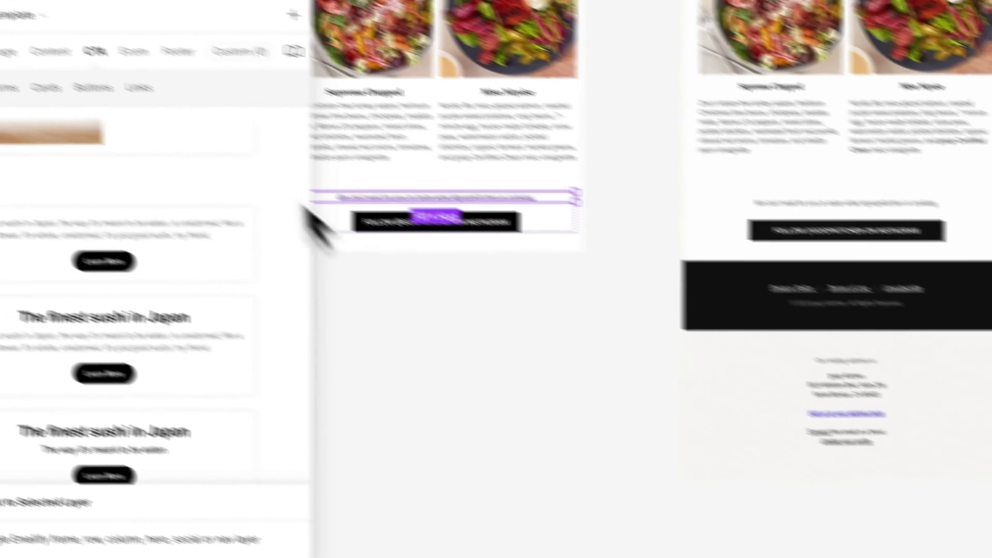
pyautogui.click(280, 94)
# Fill the footer unsubscribe block with 101010 sampled via the eyedropper
pyautogui.scroll(-10, 288, 450)
pyautogui.scroll(-5, 287, 441)
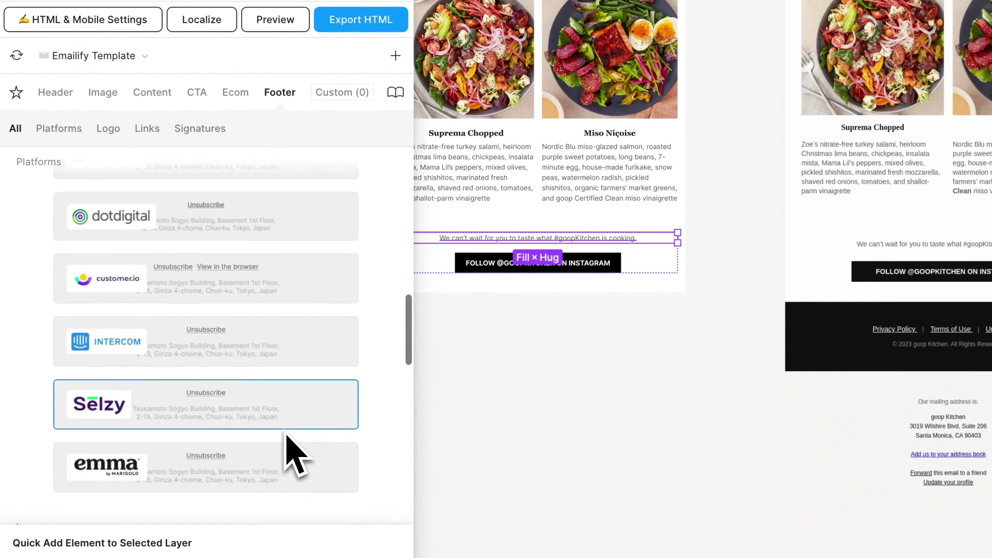
pyautogui.scroll(-5, 288, 450)
pyautogui.scroll(-4, 288, 450)
pyautogui.scroll(-5, 287, 449)
pyautogui.scroll(-10, 274, 324)
pyautogui.click(666, 332)
pyautogui.click(831, 452)
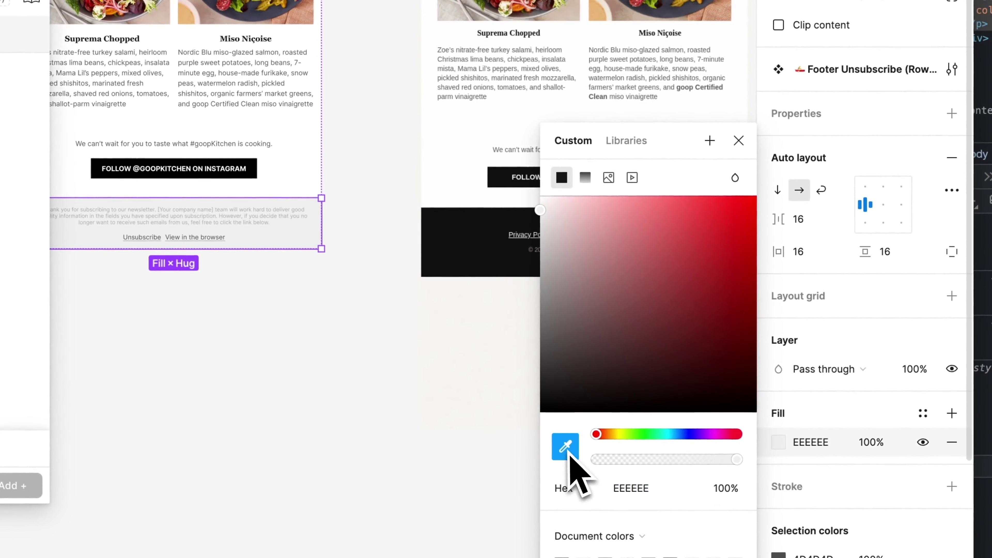
pyautogui.click(565, 446)
pyautogui.click(489, 268)
# Select the footer notice text and inspect the reference copyright line: #999999, 12px Arial
pyautogui.click(738, 140)
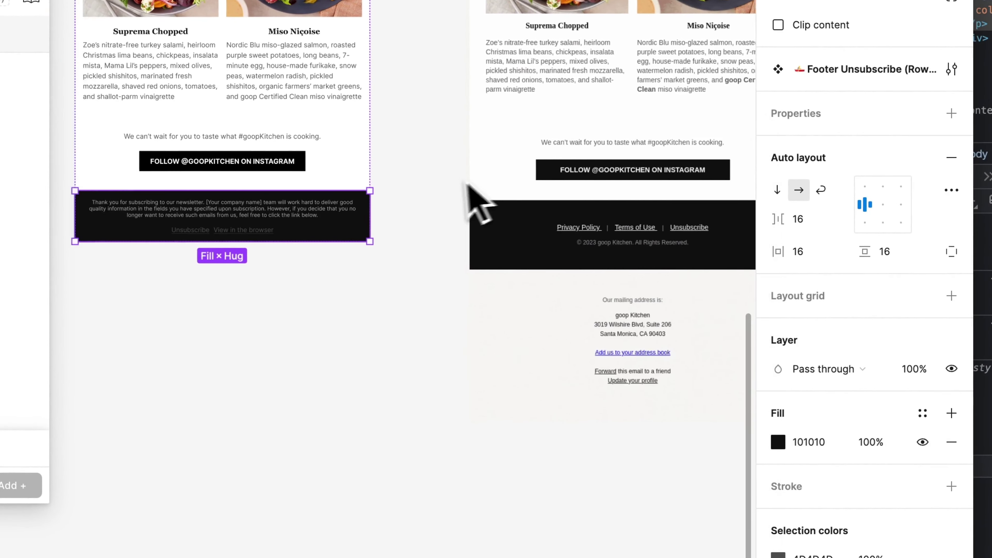
pyautogui.doubleClick(354, 233)
pyautogui.scroll(5, 354, 235)
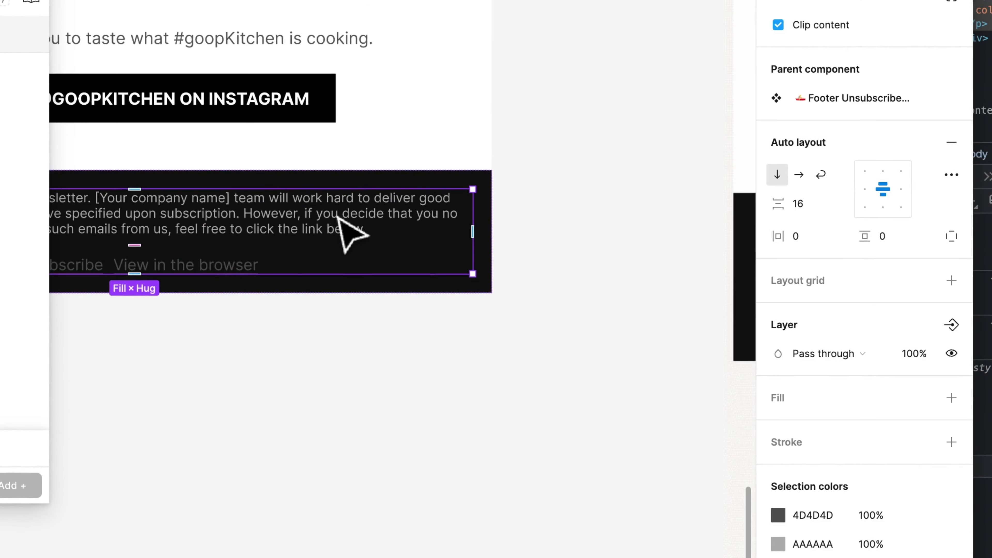
pyautogui.click(334, 229)
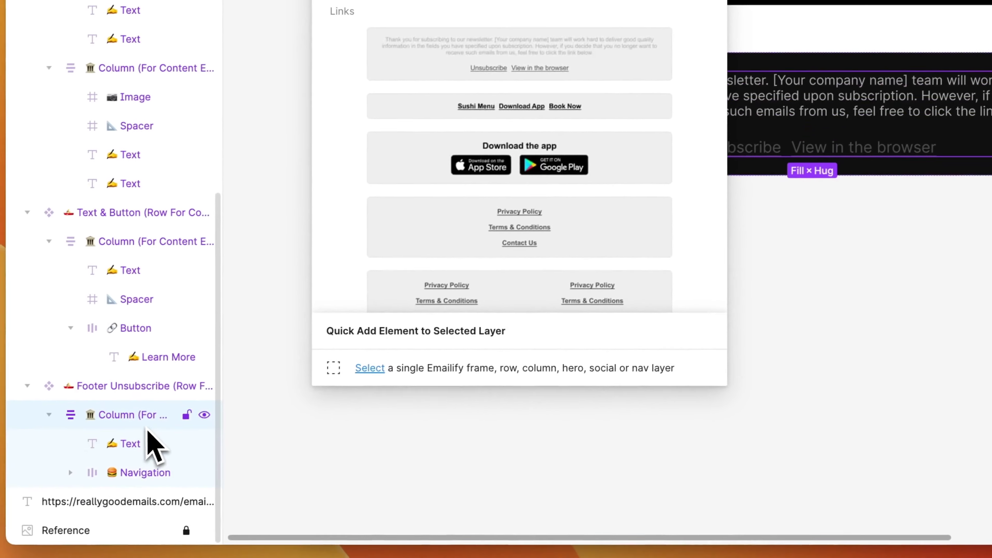
pyautogui.moveTo(139, 449); pyautogui.dragTo(152, 489)
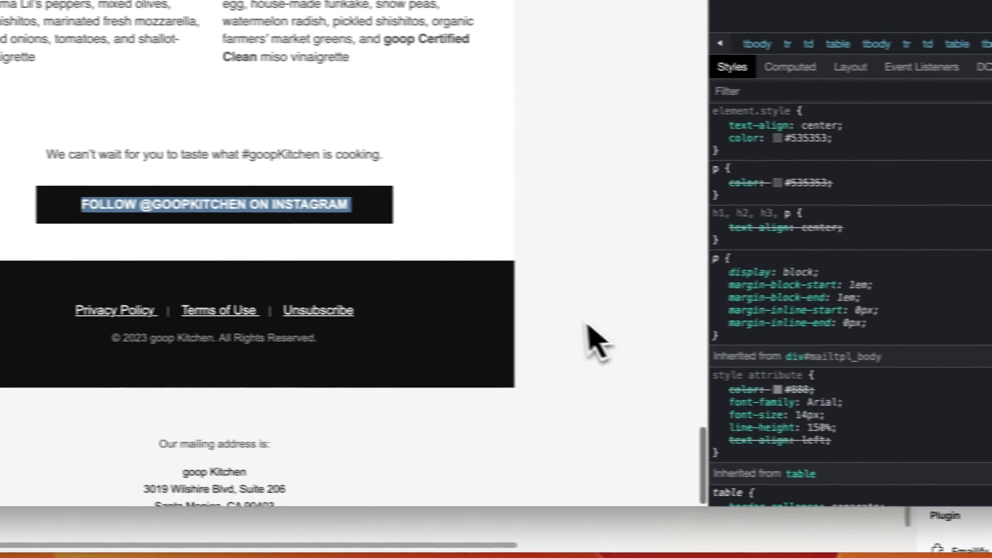
pyautogui.moveTo(428, 336); pyautogui.dragTo(203, 340)
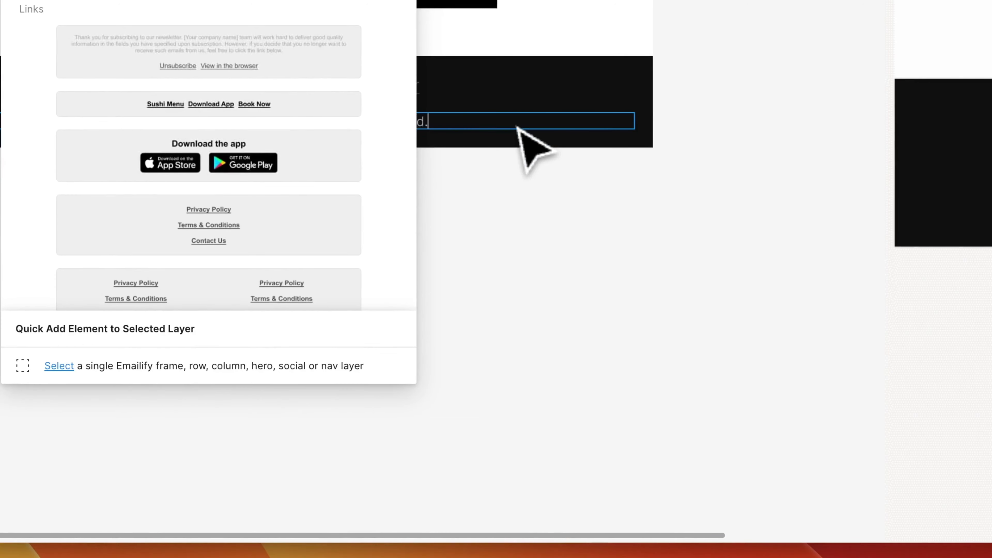
pyautogui.hscroll(-5, 517, 129)
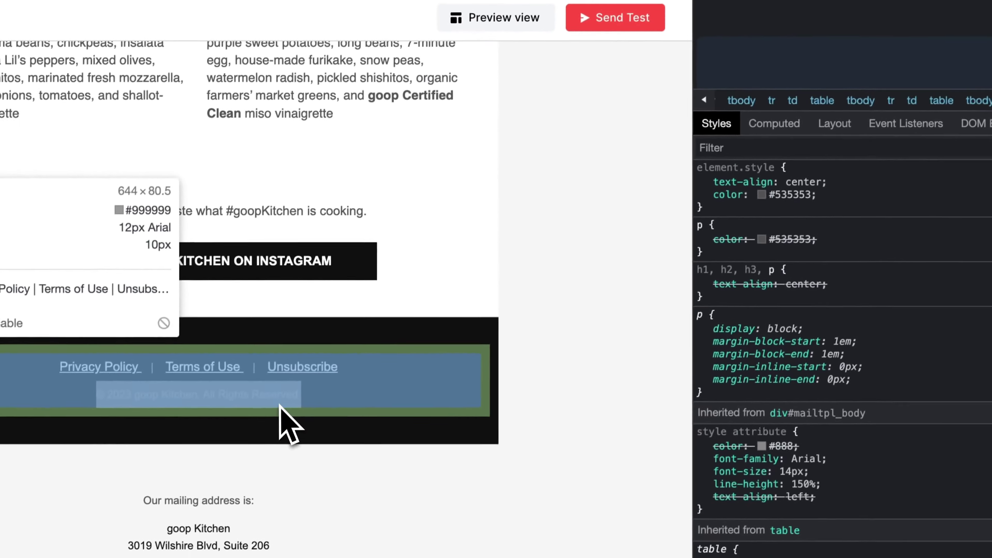
pyautogui.click(283, 416)
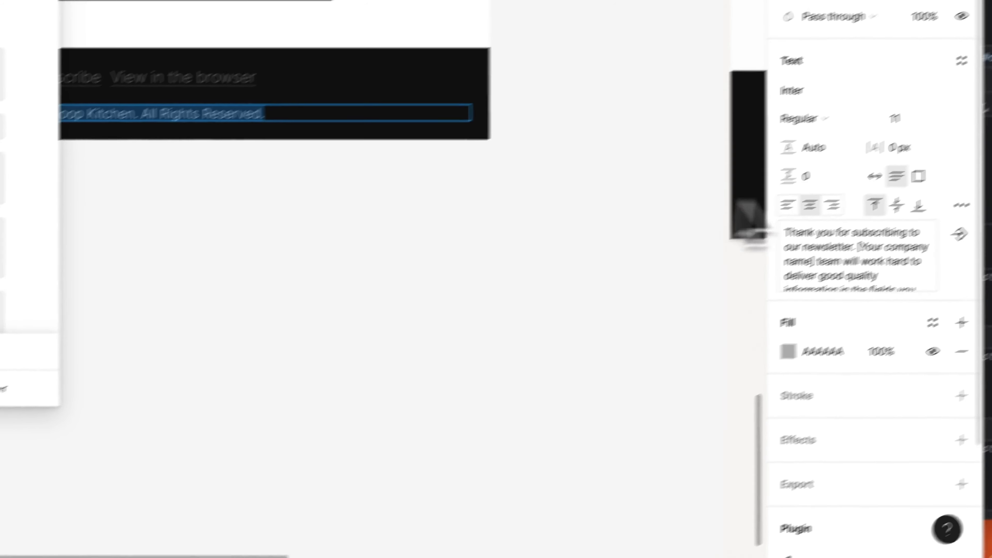
# Colour the footer text #999999 and its links white (fff)
pyautogui.click(764, 385)
pyautogui.write('#999999')
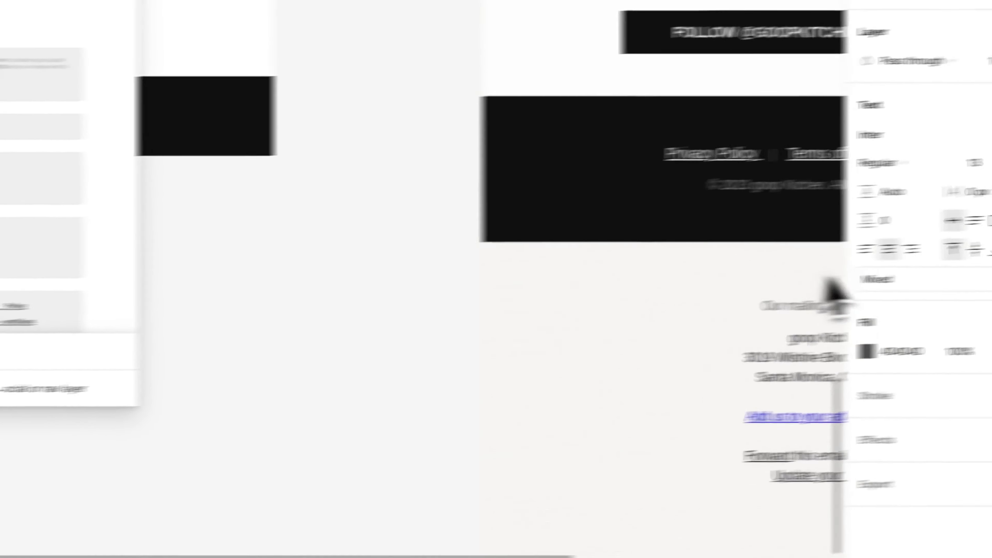
pyautogui.write('fff')
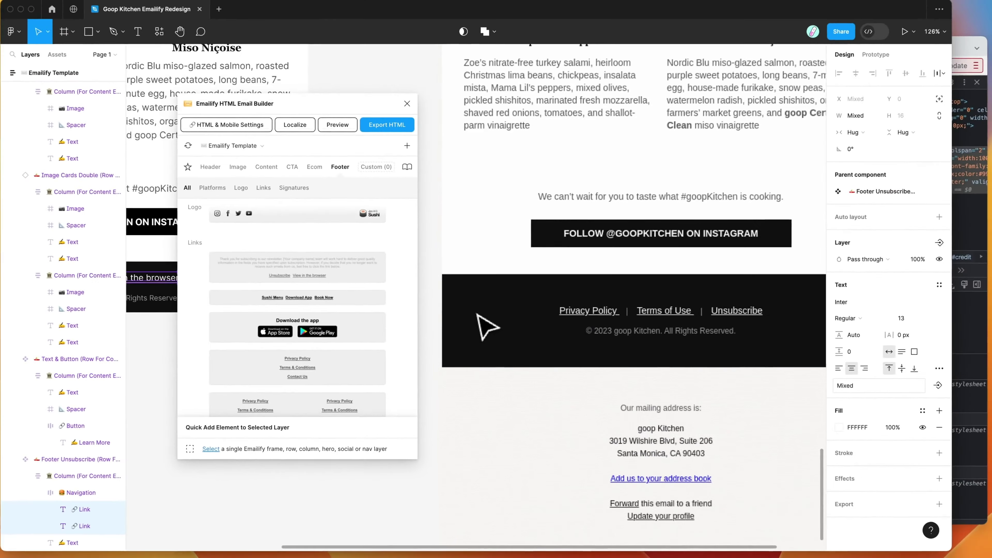
# Increase the footer row's vertical padding to 46
pyautogui.click(487, 328)
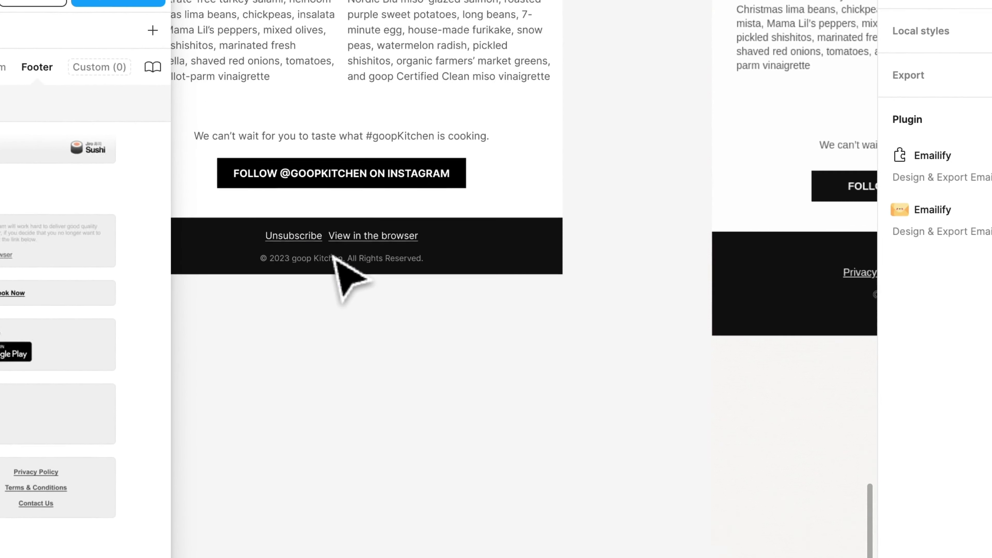
pyautogui.click(468, 258)
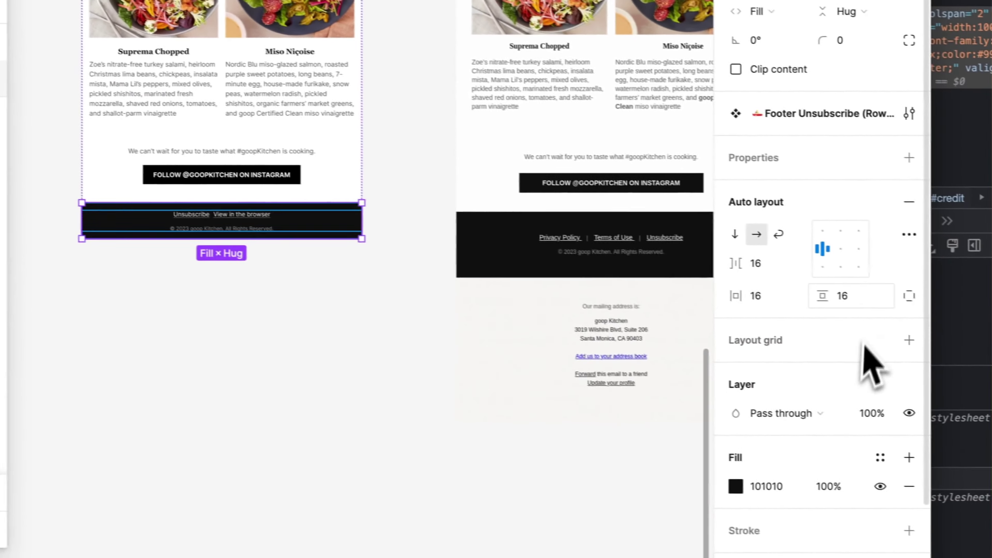
pyautogui.click(845, 303)
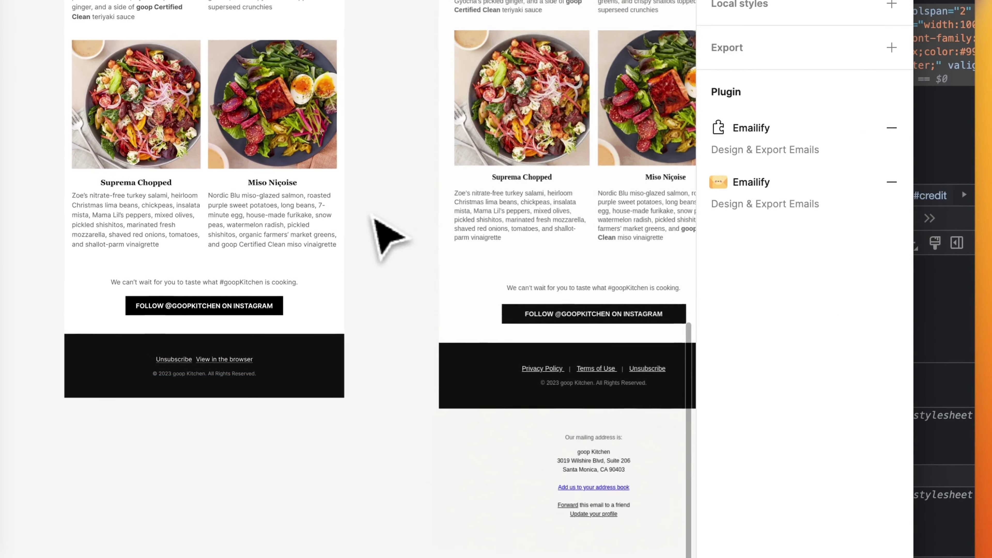
pyautogui.click(226, 295)
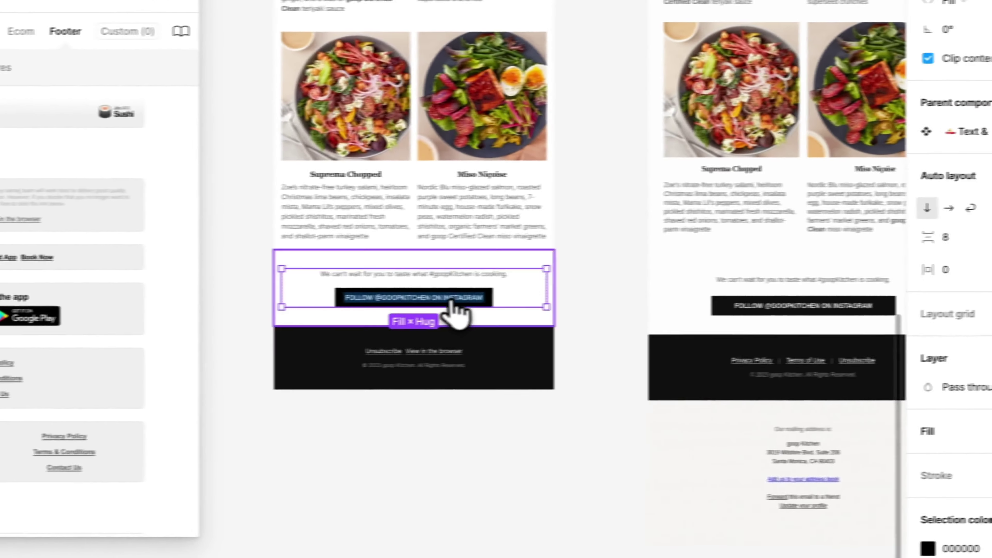
pyautogui.click(653, 255)
pyautogui.scroll(5, 664, 254)
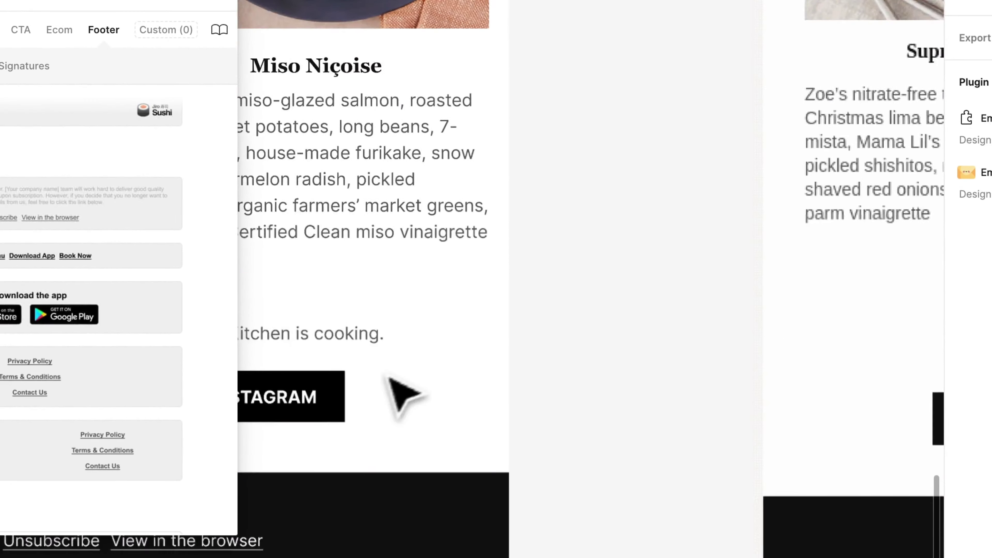
pyautogui.hscroll(-5, 449, 387)
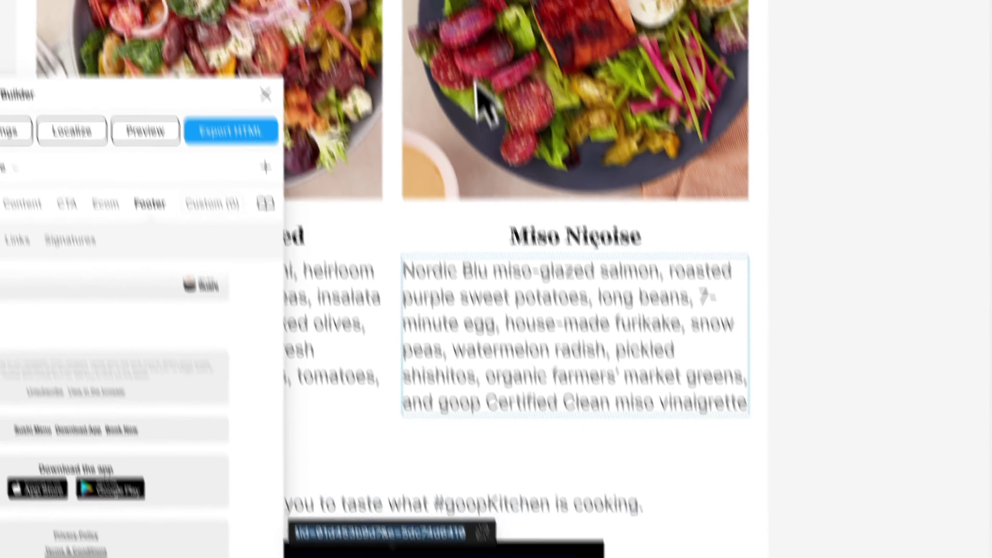
pyautogui.press('Escape')
pyautogui.scroll(-2, 663, 315)
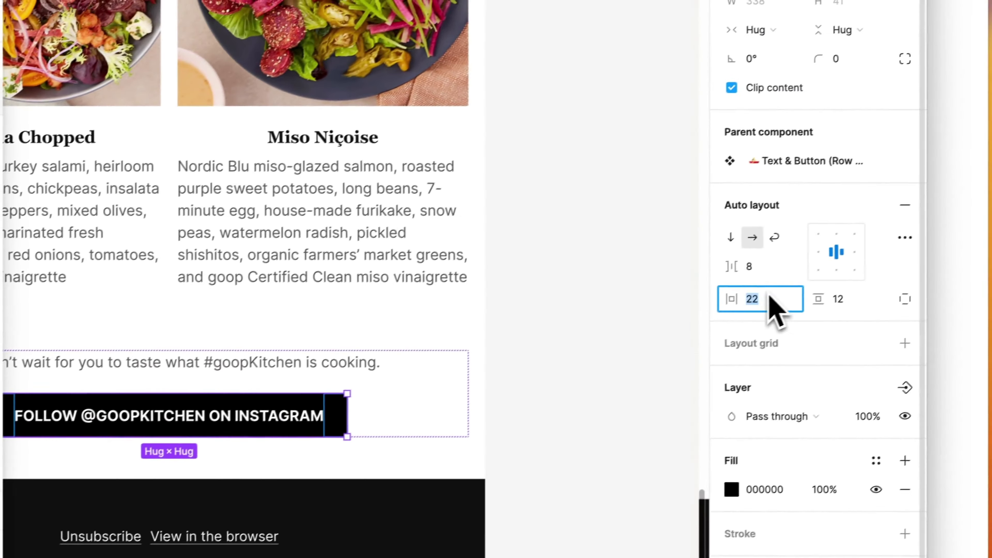
pyautogui.click(938, 219)
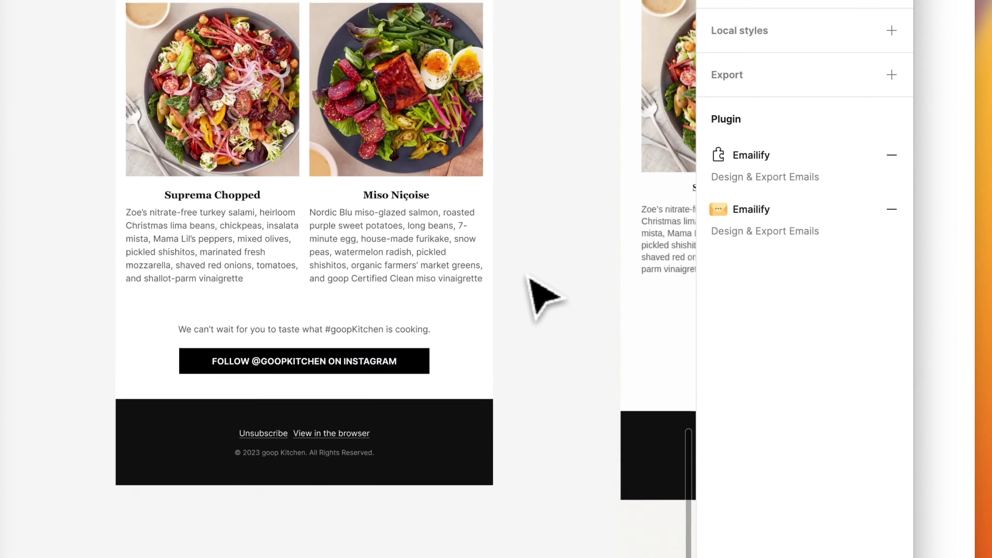
pyautogui.hscroll(3, 530, 279)
pyautogui.hscroll(3, 530, 279)
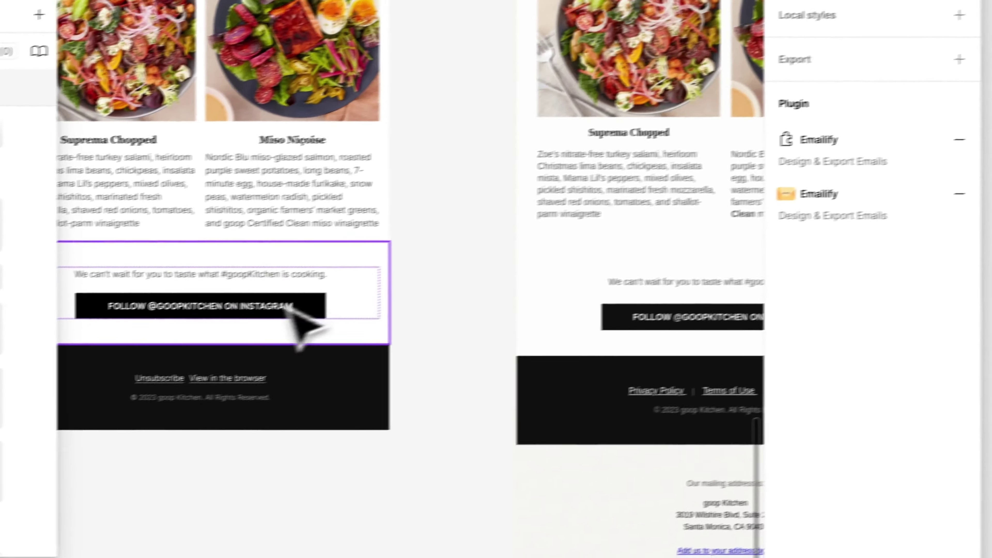
pyautogui.doubleClick(290, 307)
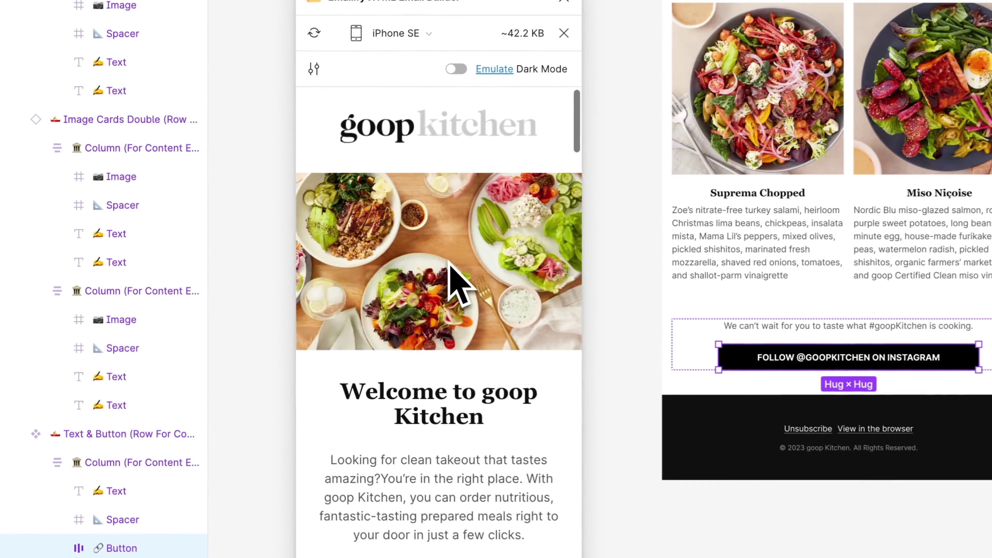
# Scroll through the iPhone SE preview, then open the Image Cards Double row's mobile settings
pyautogui.scroll(-5, 310, 270)
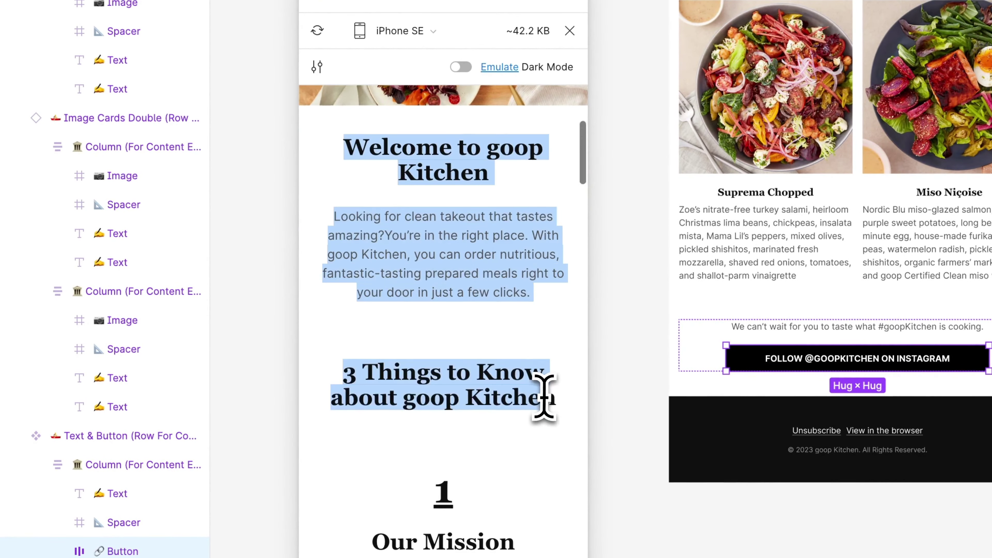
pyautogui.scroll(-5, 544, 397)
pyautogui.scroll(-5, 543, 397)
pyautogui.scroll(-5, 543, 397)
pyautogui.scroll(-3, 543, 397)
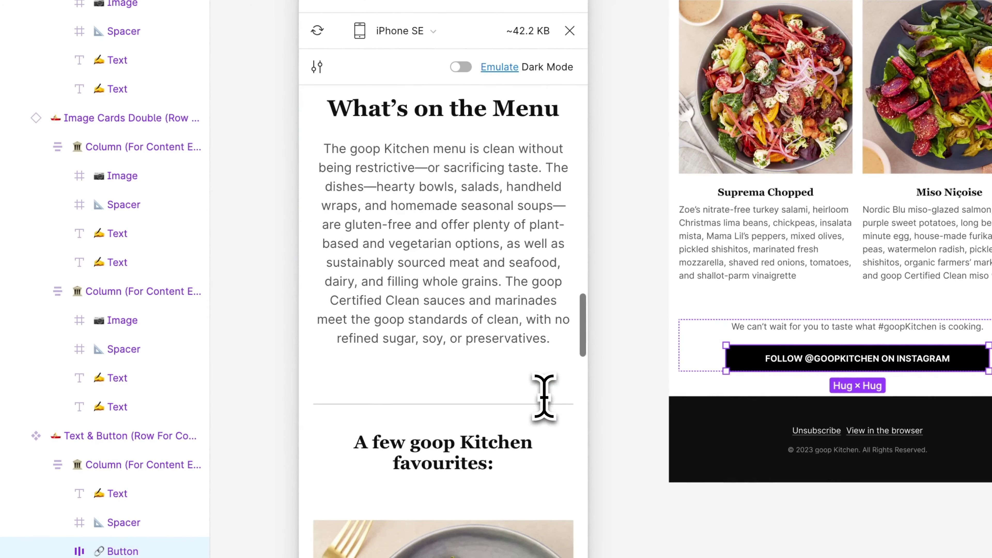
pyautogui.scroll(-5, 544, 396)
pyautogui.scroll(-5, 321, 337)
pyautogui.scroll(-5, 321, 337)
pyautogui.scroll(-3, 321, 336)
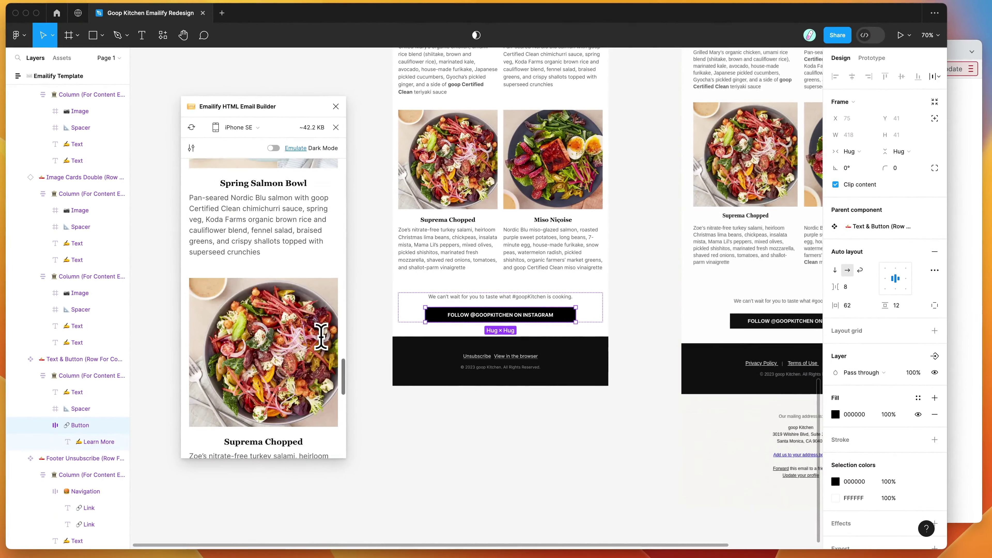
pyautogui.scroll(-5, 321, 337)
pyautogui.scroll(-5, 321, 337)
pyautogui.scroll(-5, 321, 337)
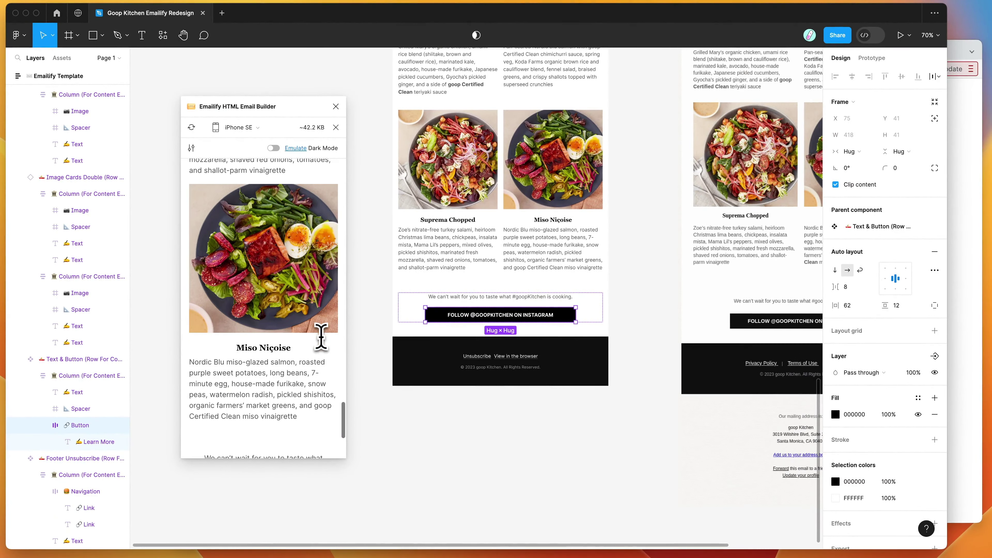
pyautogui.scroll(-3, 410, 343)
pyautogui.scroll(5, 328, 298)
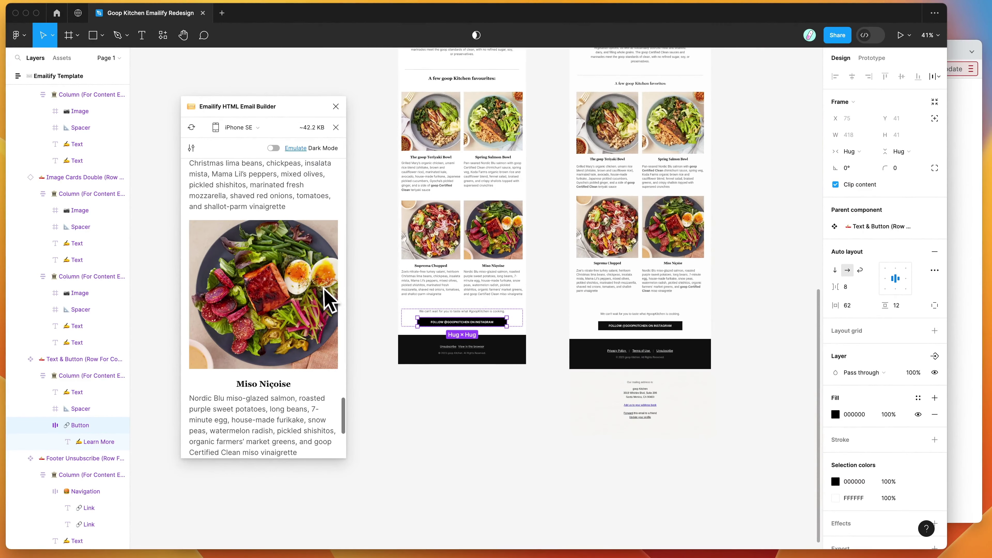
pyautogui.click(444, 265)
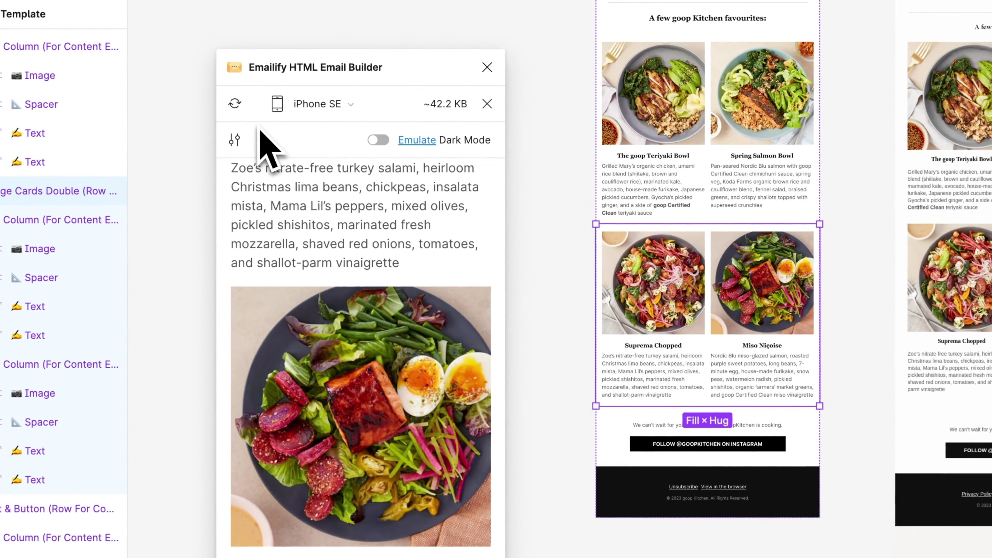
pyautogui.click(246, 135)
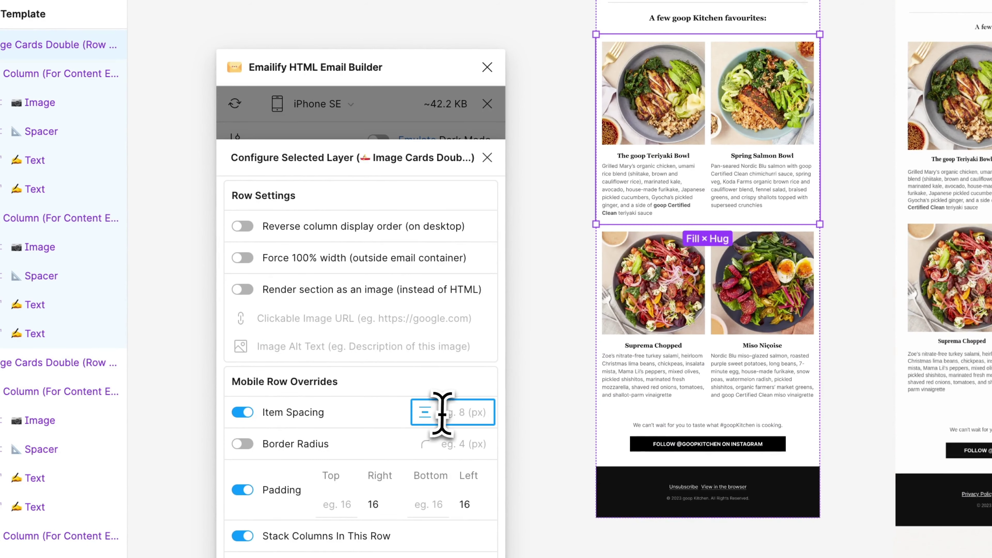
# Close the row settings and scroll the mobile preview down to the Miso Niçoise card
pyautogui.click(487, 157)
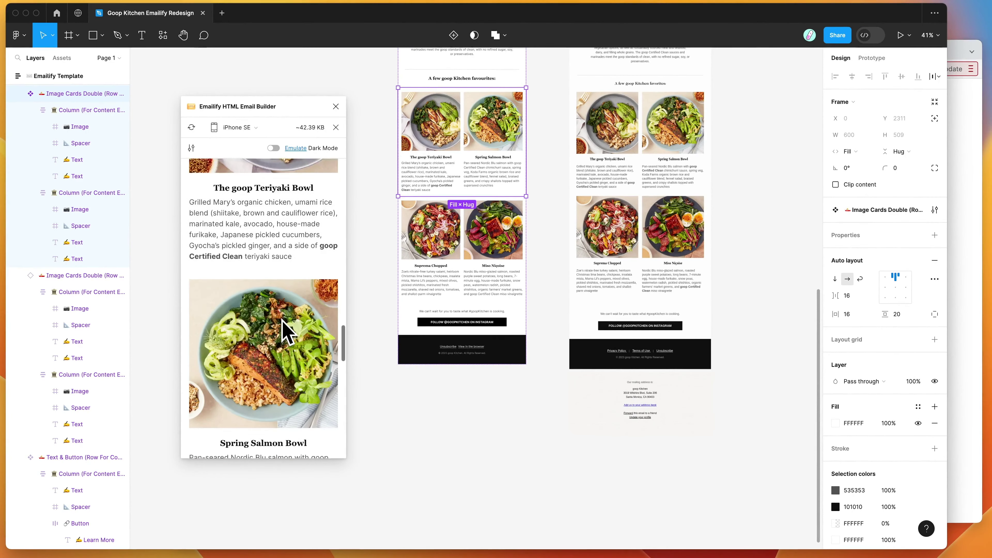
pyautogui.scroll(-10, 283, 328)
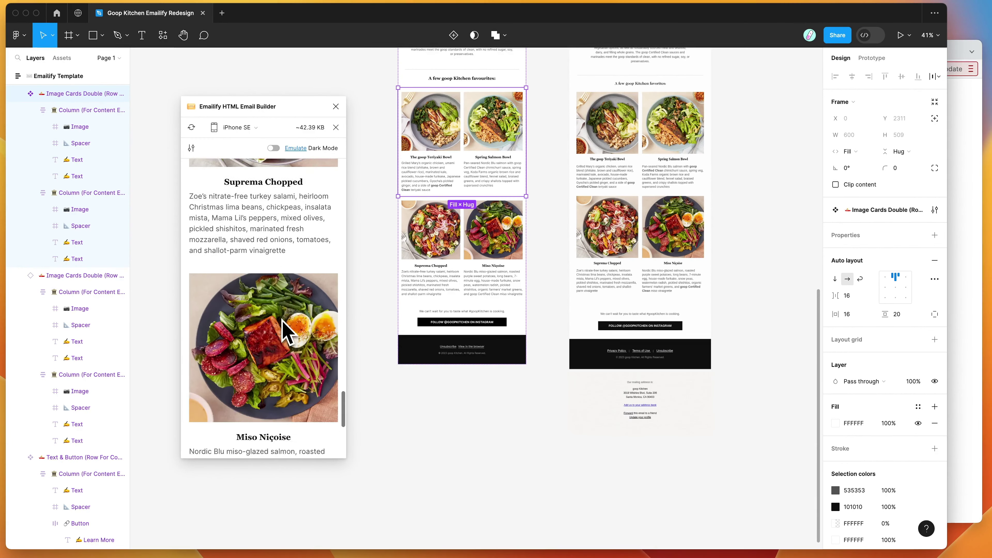
pyautogui.moveTo(235, 246); pyautogui.dragTo(234, 253)
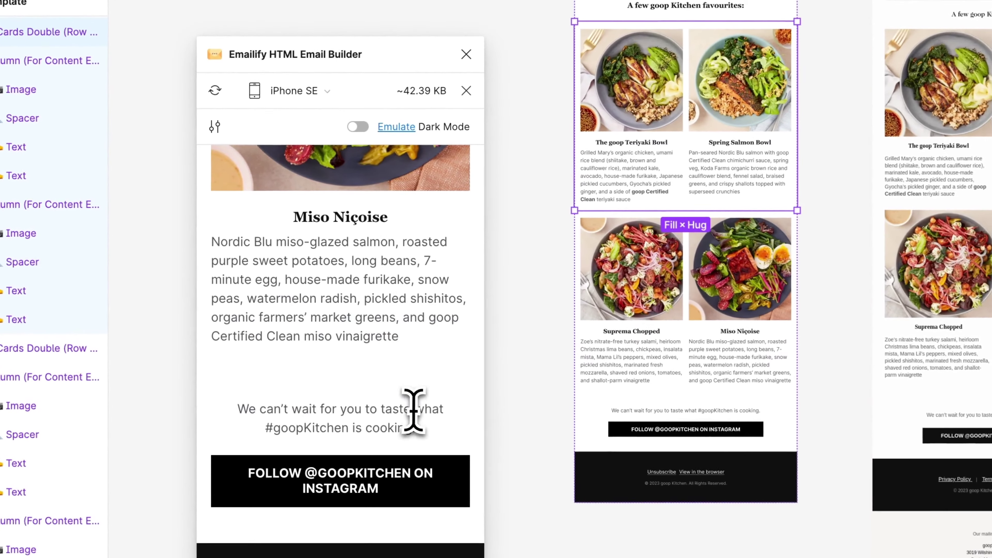
pyautogui.click(318, 97)
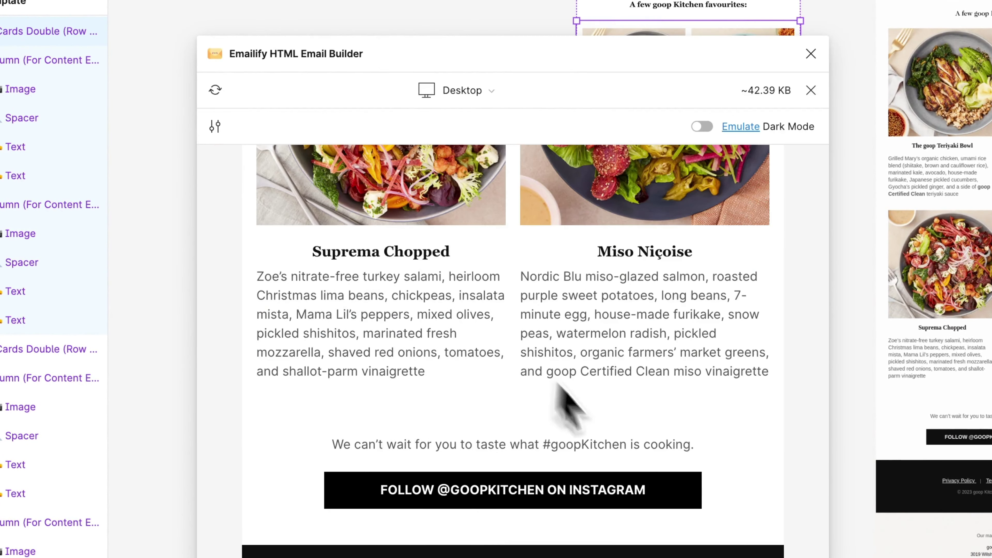
# Scroll the desktop preview back up to the goop kitchen logo, then close it
pyautogui.scroll(3, 630, 448)
pyautogui.scroll(4, 630, 457)
pyautogui.scroll(4, 621, 455)
pyautogui.scroll(5, 452, 346)
pyautogui.scroll(4, 453, 351)
pyautogui.scroll(4, 432, 346)
pyautogui.scroll(4, 432, 342)
pyautogui.scroll(4, 430, 340)
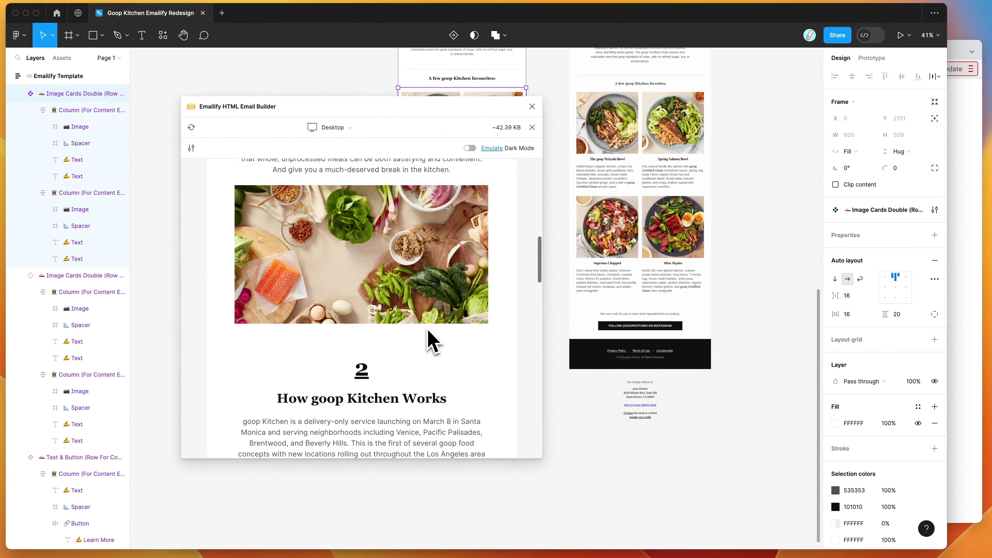
pyautogui.scroll(4, 430, 342)
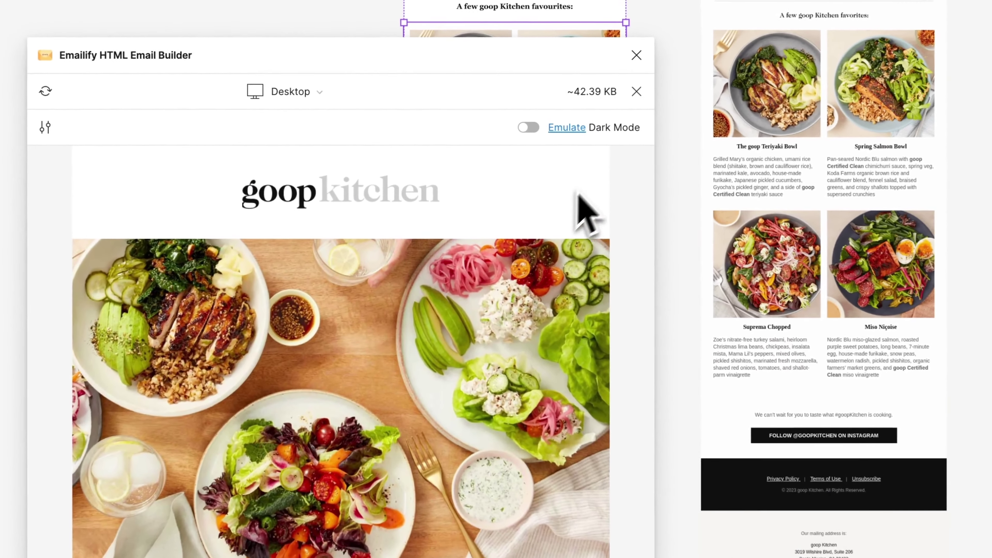
pyautogui.click(646, 94)
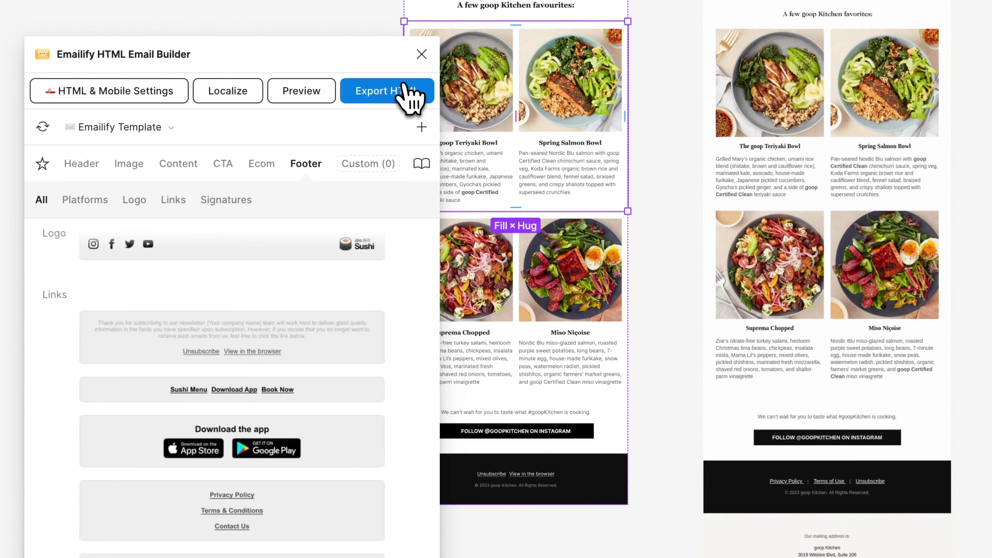
# Export the email as HTML, confirming to generate the .zip download
pyautogui.click(405, 86)
pyautogui.click(359, 371)
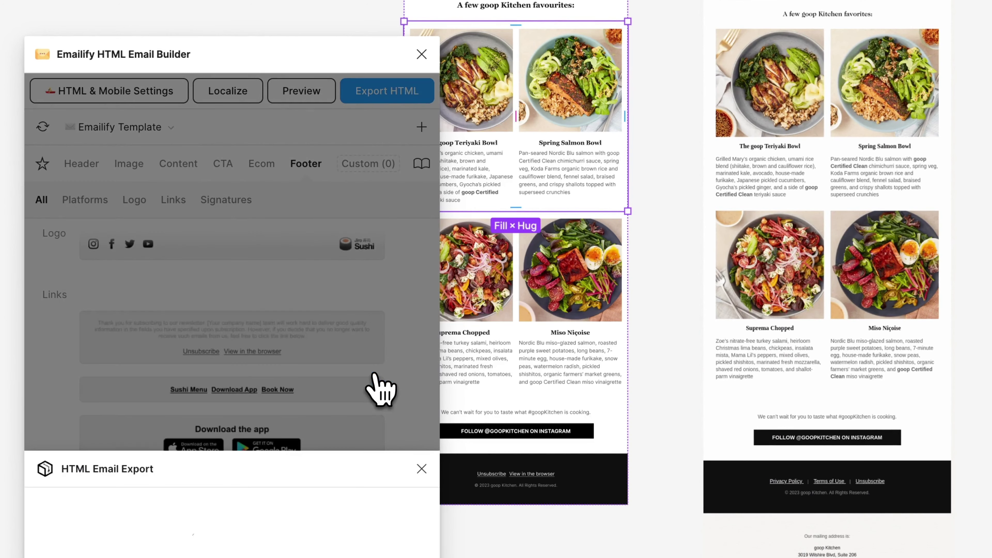